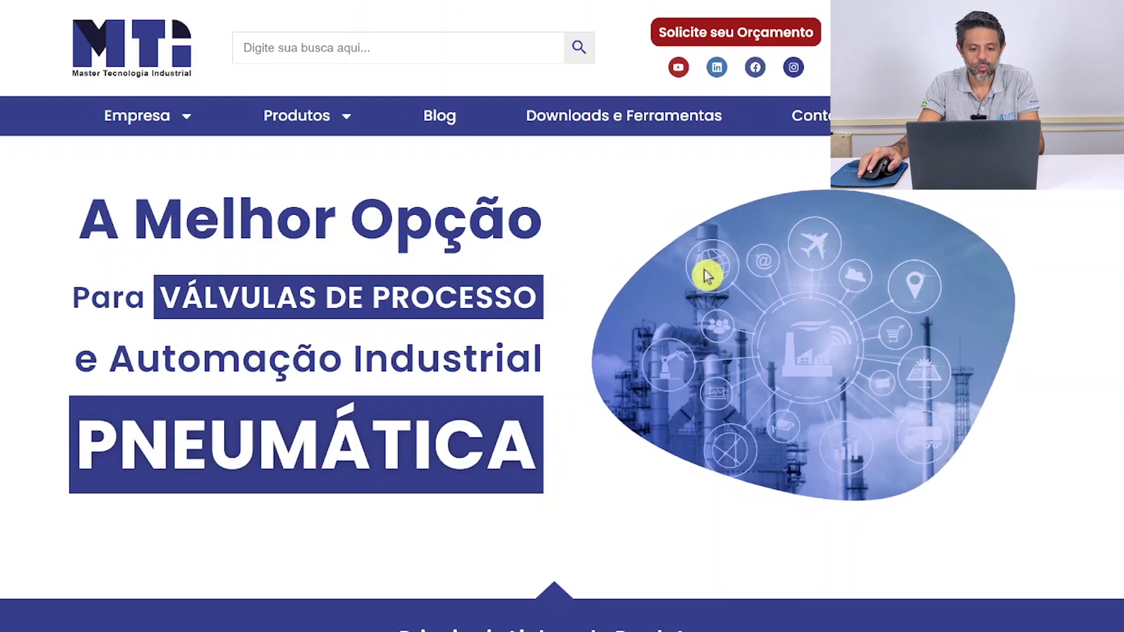
Step: Look over the company's home page, open the industrial automation blog and skim its articles
{"action": "scroll", "coordinate": [1091, 388], "scroll_direction": "down", "scroll_amount": 8}
{"action": "scroll", "coordinate": [862, 567], "scroll_direction": "down", "scroll_amount": 6}
{"action": "scroll", "coordinate": [816, 511], "scroll_direction": "up", "scroll_amount": 15}
{"action": "left_click", "coordinate": [418, 124]}
{"action": "scroll", "coordinate": [594, 318], "scroll_direction": "down", "scroll_amount": 10}
{"action": "scroll", "coordinate": [798, 389], "scroll_direction": "up", "scroll_amount": 10}
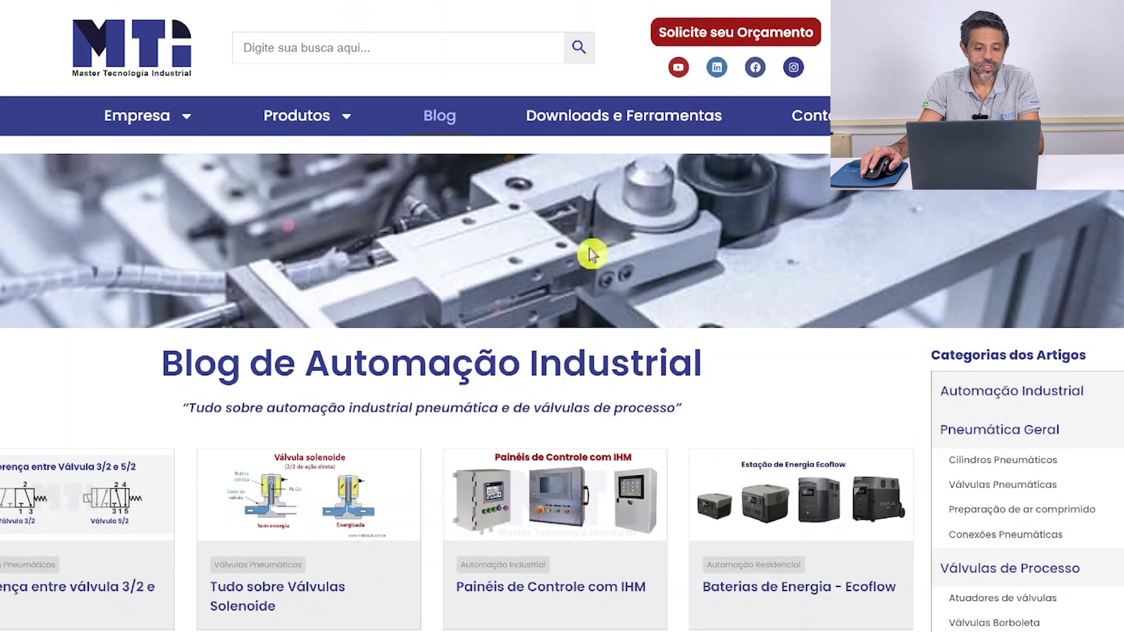
Step: Open the Cilindros Norma ISO product category and select the SAI – Cilindro pneumático padrão ISO product
{"action": "mouse_move", "coordinate": [309, 117]}
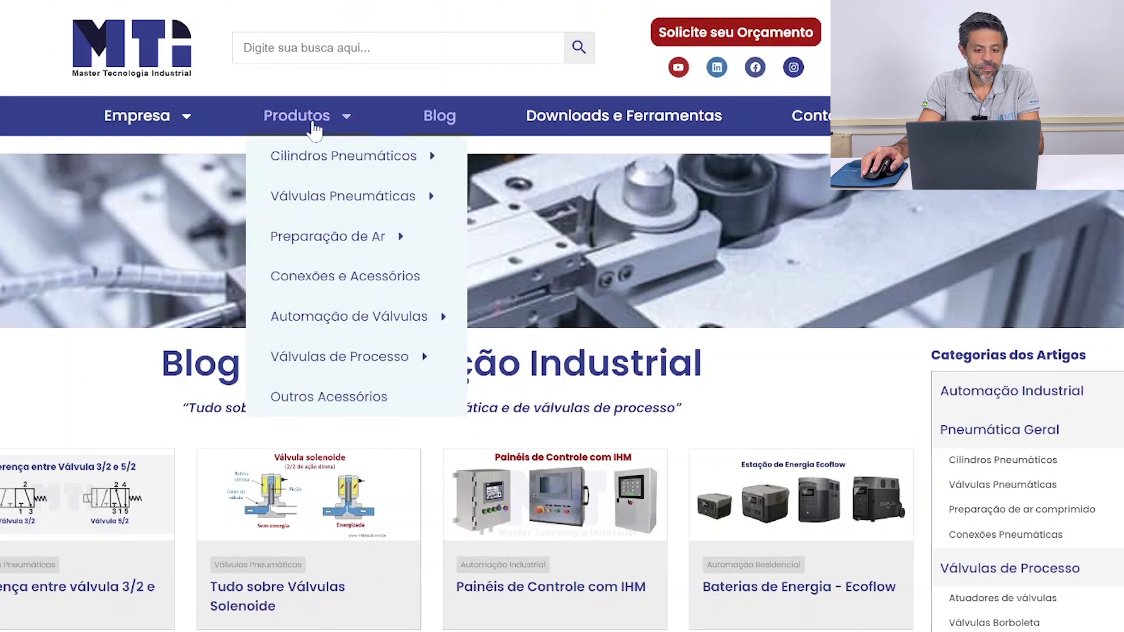
{"action": "mouse_move", "coordinate": [351, 156]}
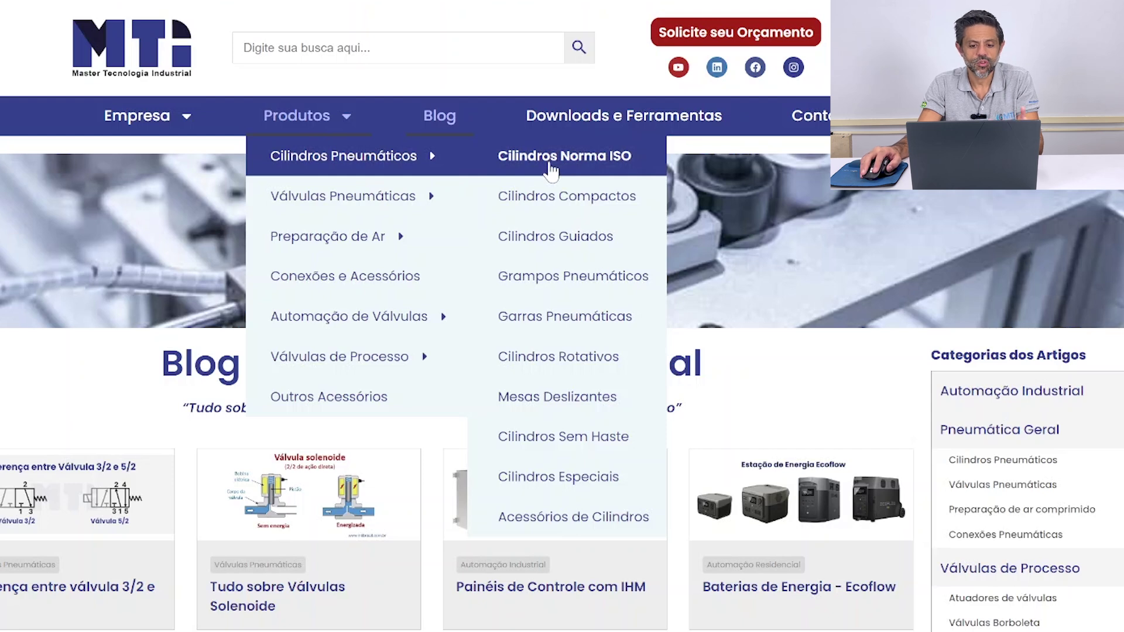
{"action": "left_click", "coordinate": [552, 170]}
{"action": "scroll", "coordinate": [937, 525], "scroll_direction": "down", "scroll_amount": 3}
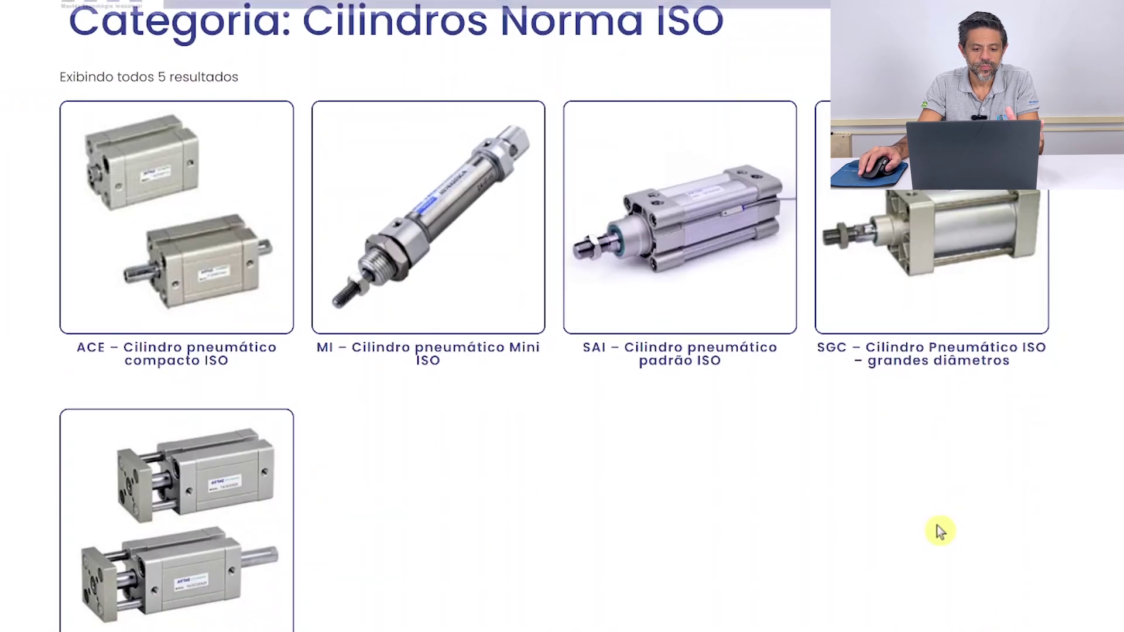
{"action": "scroll", "coordinate": [937, 525], "scroll_direction": "up", "scroll_amount": 2}
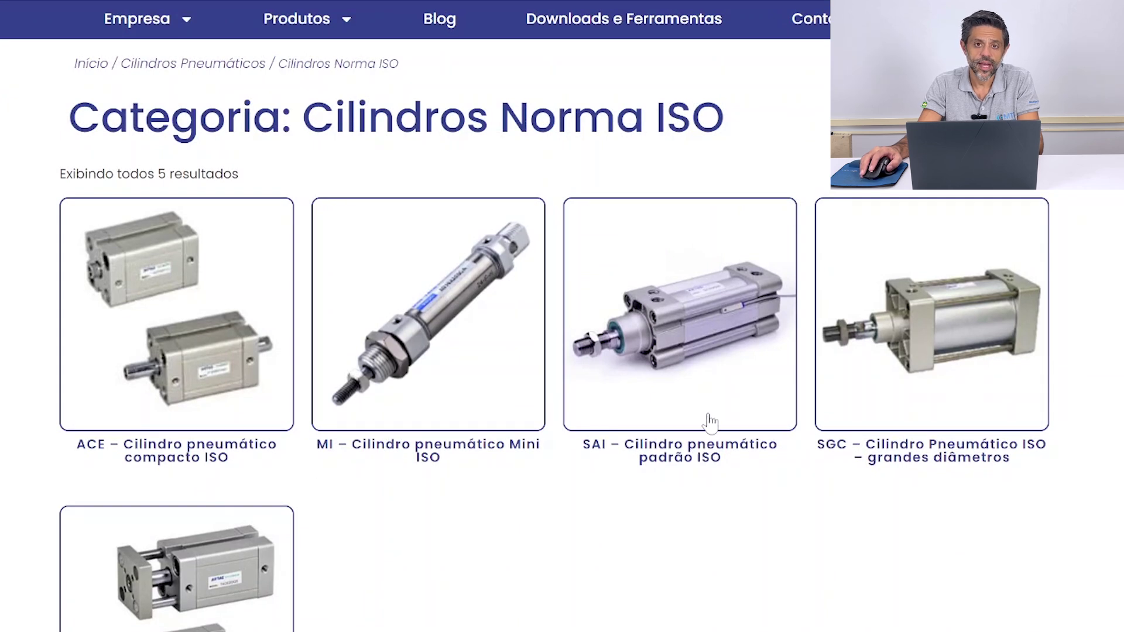
{"action": "left_click", "coordinate": [656, 306]}
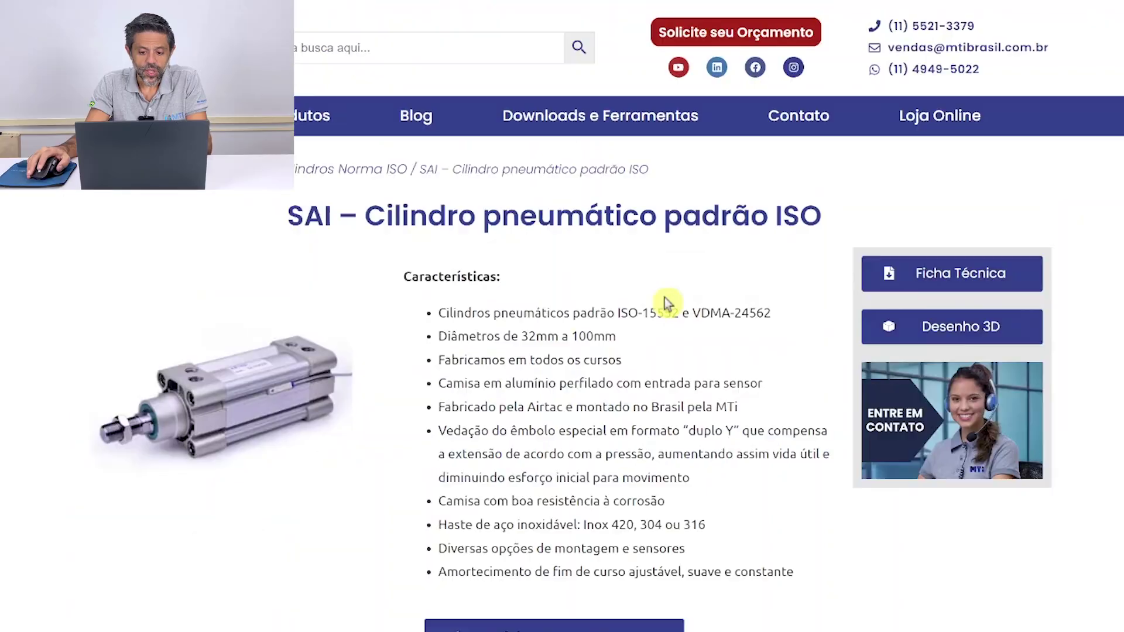
Step: Highlight the SAI cylinder's diameter range in its characteristics and open the product's 3D drawing configurator
{"action": "left_click_drag", "start_coordinate": [279, 217], "coordinate": [518, 240]}
{"action": "left_click", "coordinate": [640, 334]}
{"action": "scroll", "coordinate": [671, 476], "scroll_direction": "down", "scroll_amount": 2}
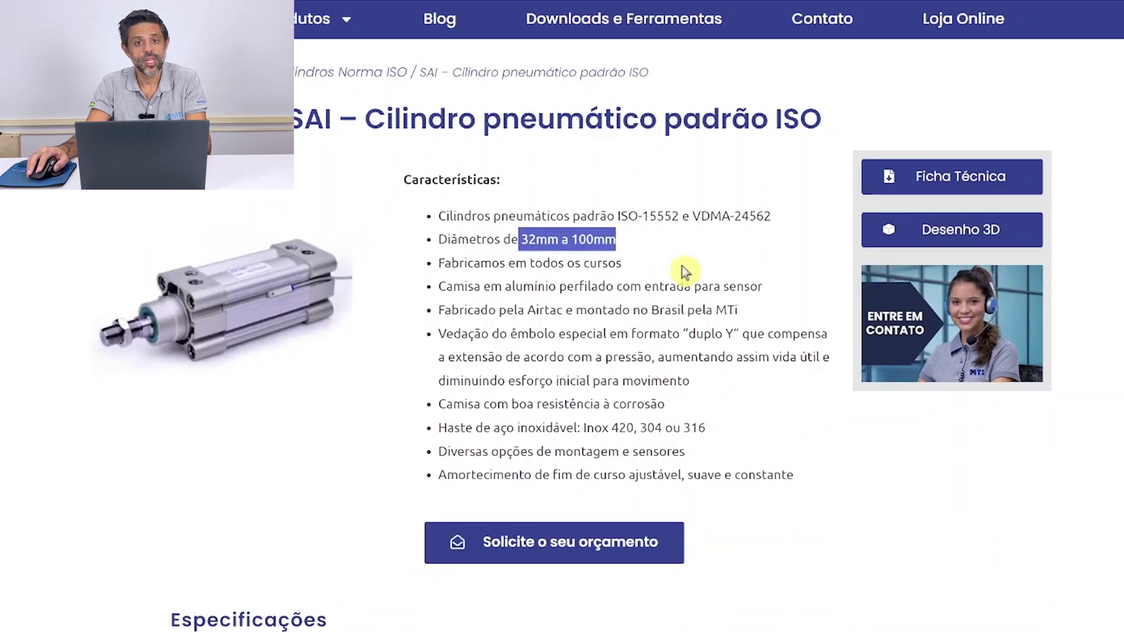
{"action": "left_click", "coordinate": [679, 302]}
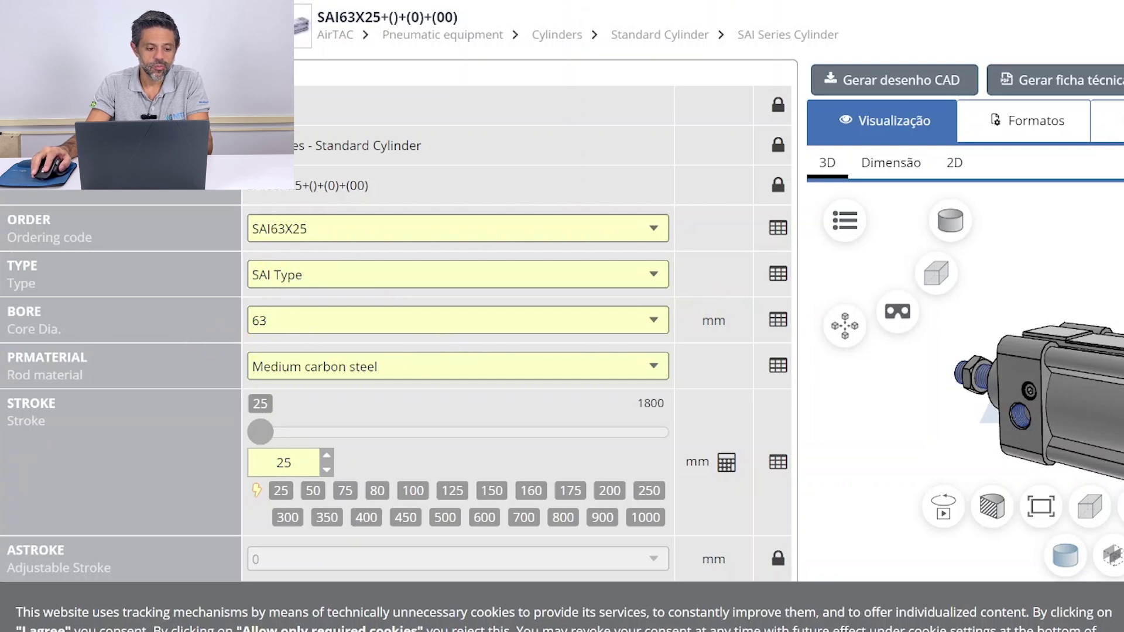
Step: Set the SAI cylinder's bore to 50 mm in the part configuration
{"action": "left_click_drag", "start_coordinate": [68, 337], "coordinate": [15, 311]}
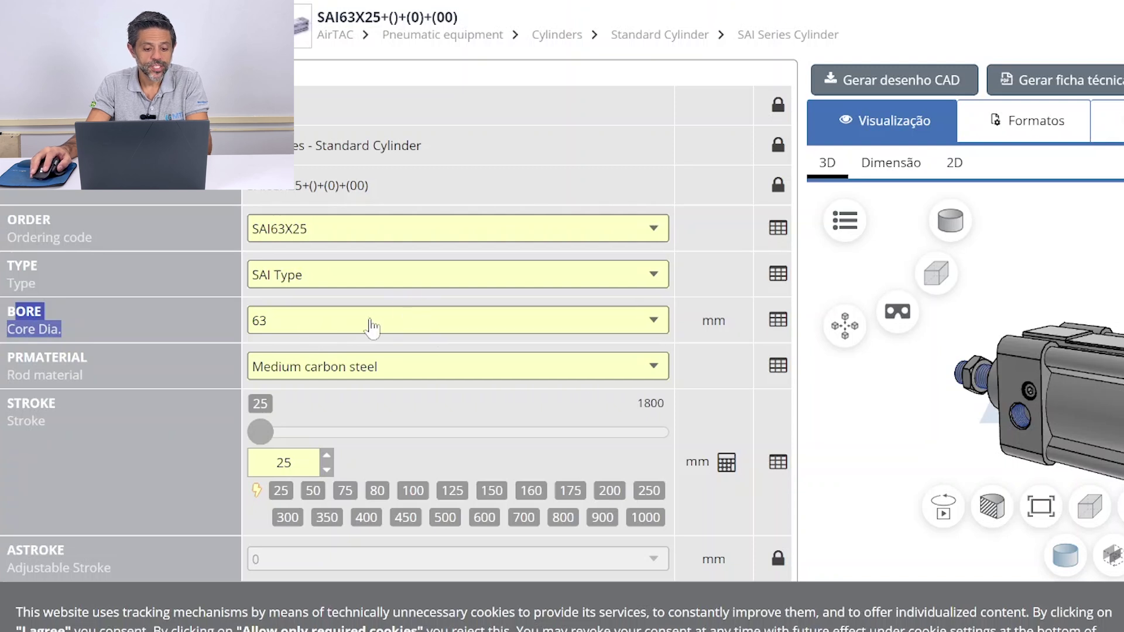
{"action": "left_click", "coordinate": [301, 332]}
{"action": "left_click", "coordinate": [301, 336]}
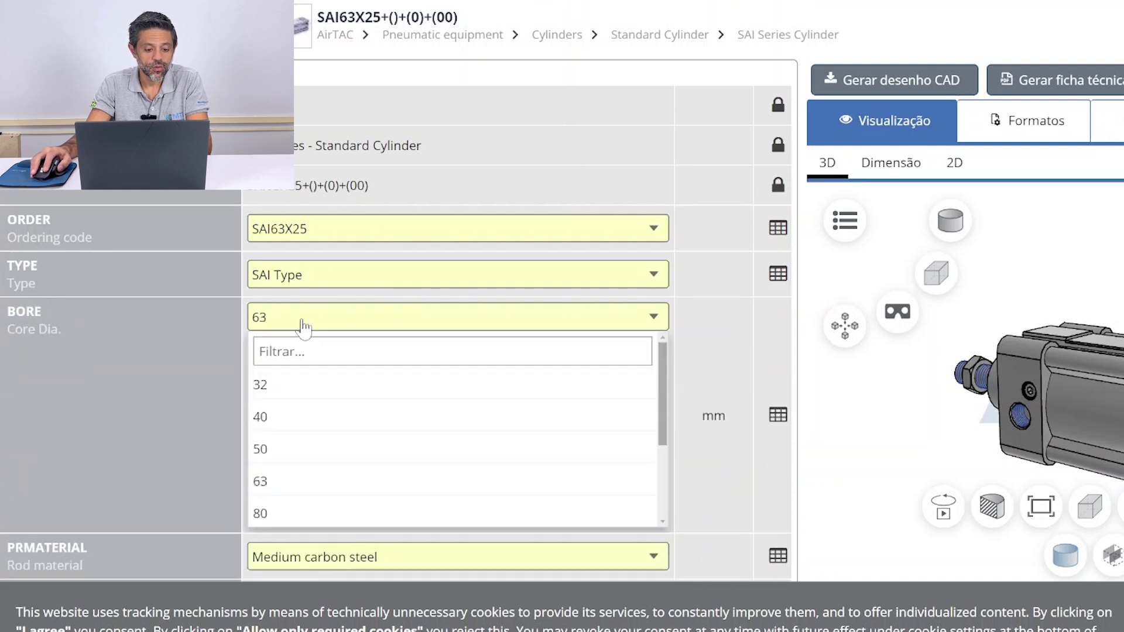
{"action": "left_click", "coordinate": [325, 454]}
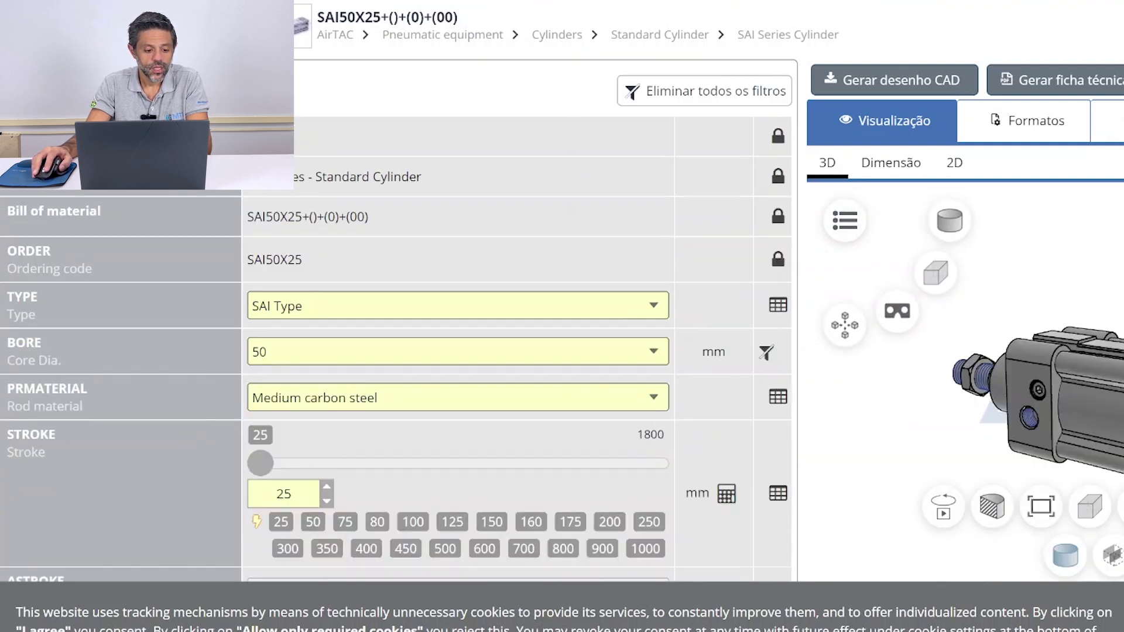
Step: Set the cylinder's stroke to 400 mm and apply the value
{"action": "scroll", "coordinate": [70, 477], "scroll_direction": "down", "scroll_amount": 1}
{"action": "scroll", "coordinate": [70, 477], "scroll_direction": "down", "scroll_amount": 1}
{"action": "left_click_drag", "start_coordinate": [39, 338], "coordinate": [63, 355]}
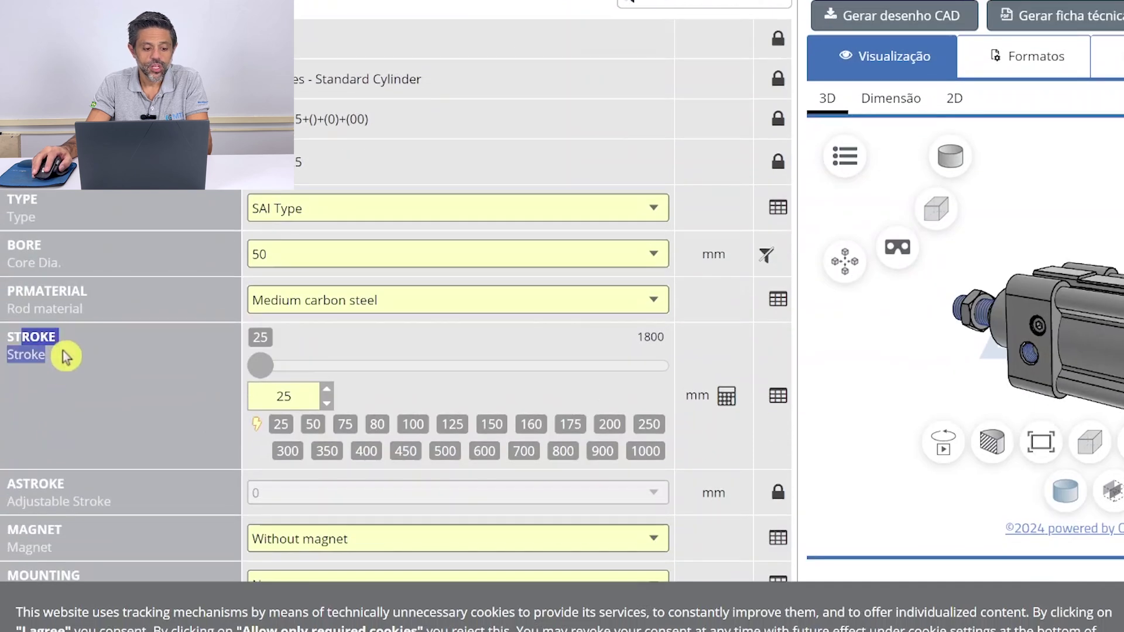
{"action": "left_click", "coordinate": [63, 353]}
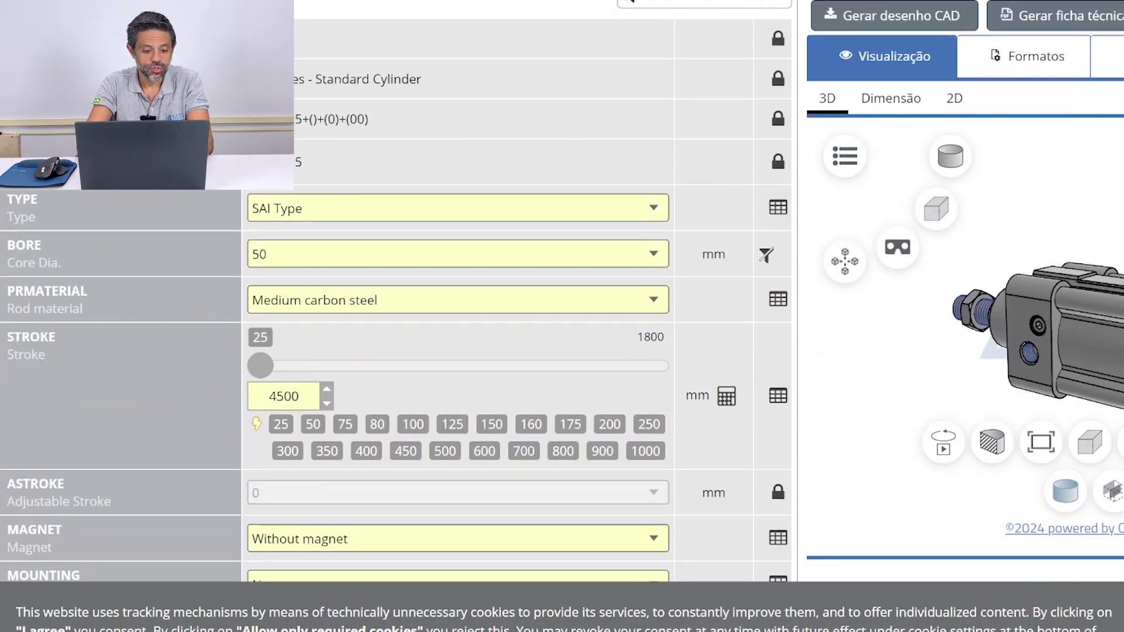
{"action": "key", "text": "BackSpace"}
{"action": "key", "text": "BackSpace"}
{"action": "key", "text": "BackSpace"}
{"action": "type", "text": "00"}
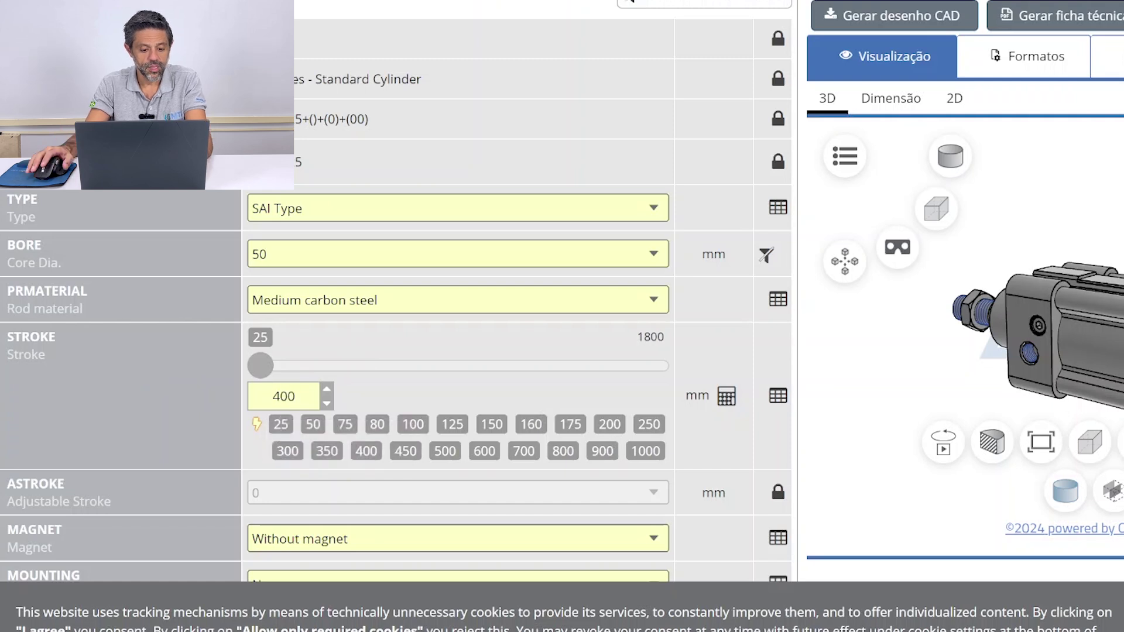
{"action": "left_click", "coordinate": [682, 351]}
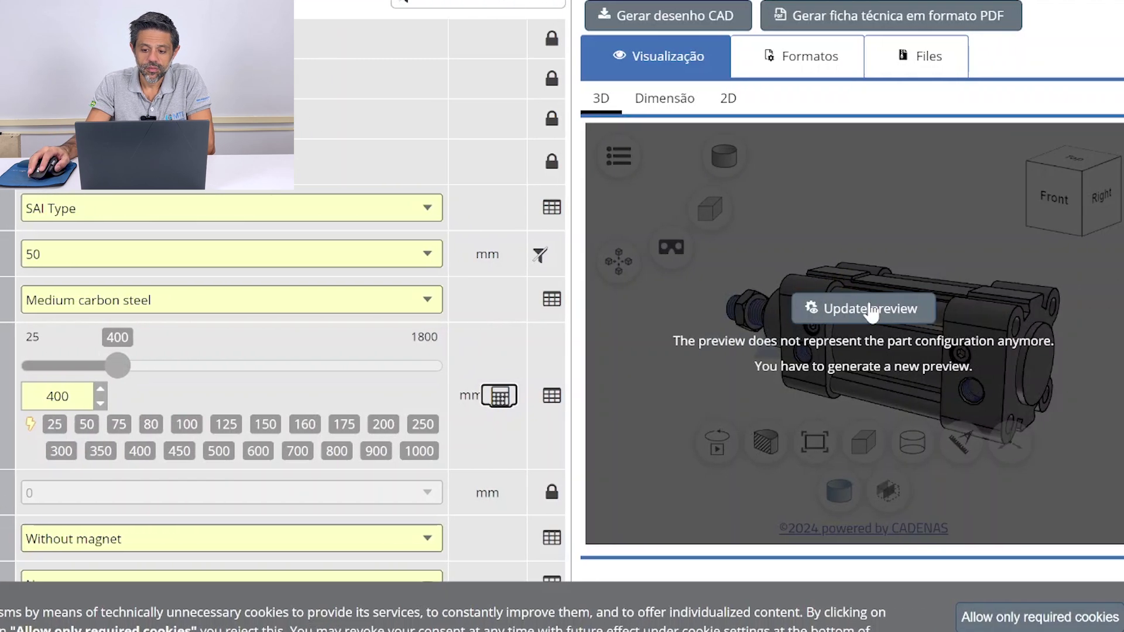
Step: Update the 3D preview for the new configuration and inspect the cylinder from several angles
{"action": "left_click", "coordinate": [839, 319]}
{"action": "left_click_drag", "start_coordinate": [886, 351], "coordinate": [682, 388]}
{"action": "left_click_drag", "start_coordinate": [828, 271], "coordinate": [796, 340]}
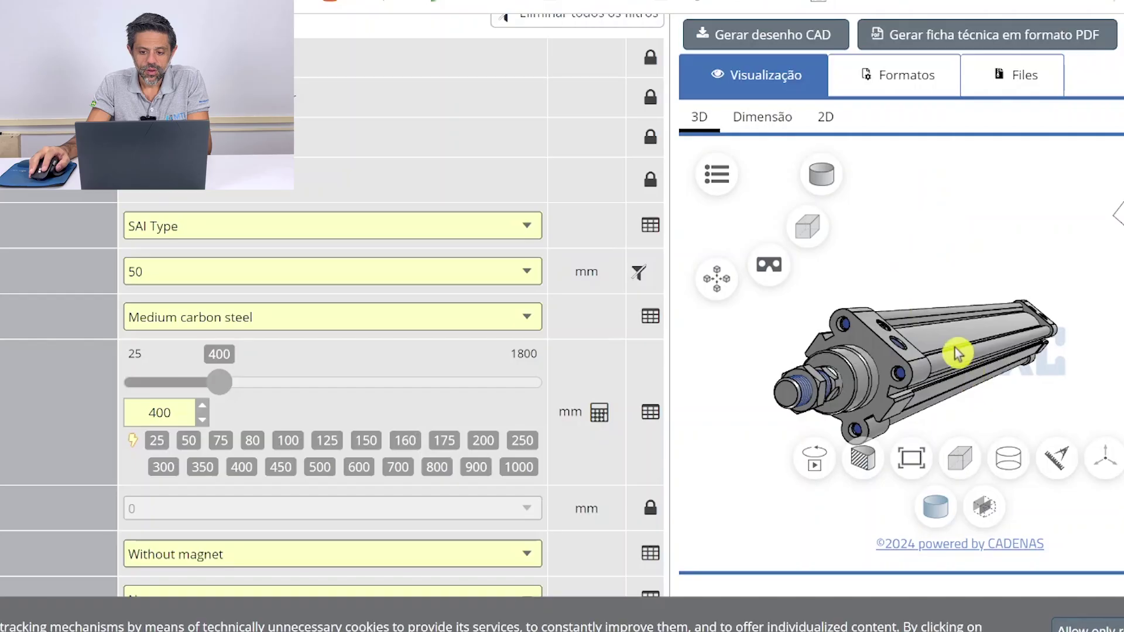
{"action": "scroll", "coordinate": [918, 263], "scroll_direction": "up", "scroll_amount": 5}
{"action": "scroll", "coordinate": [917, 263], "scroll_direction": "down", "scroll_amount": 5}
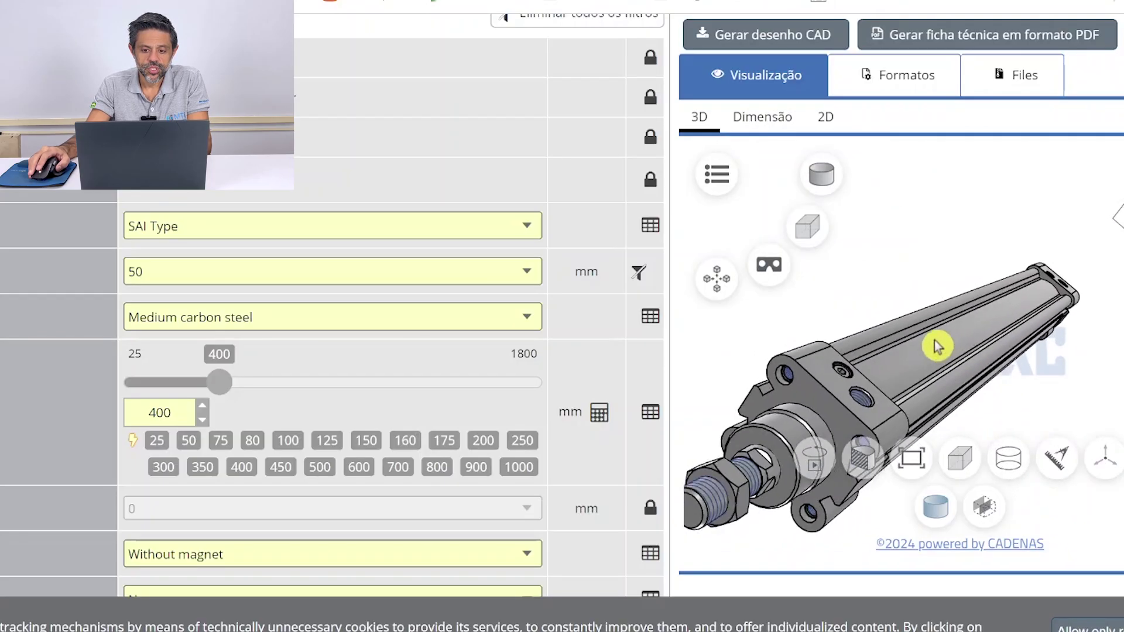
Step: Generate and download the configured cylinder's STEP AP214 CAD file, and open AIRTAC_SAI50X400000.zip
{"action": "left_click", "coordinate": [736, 35]}
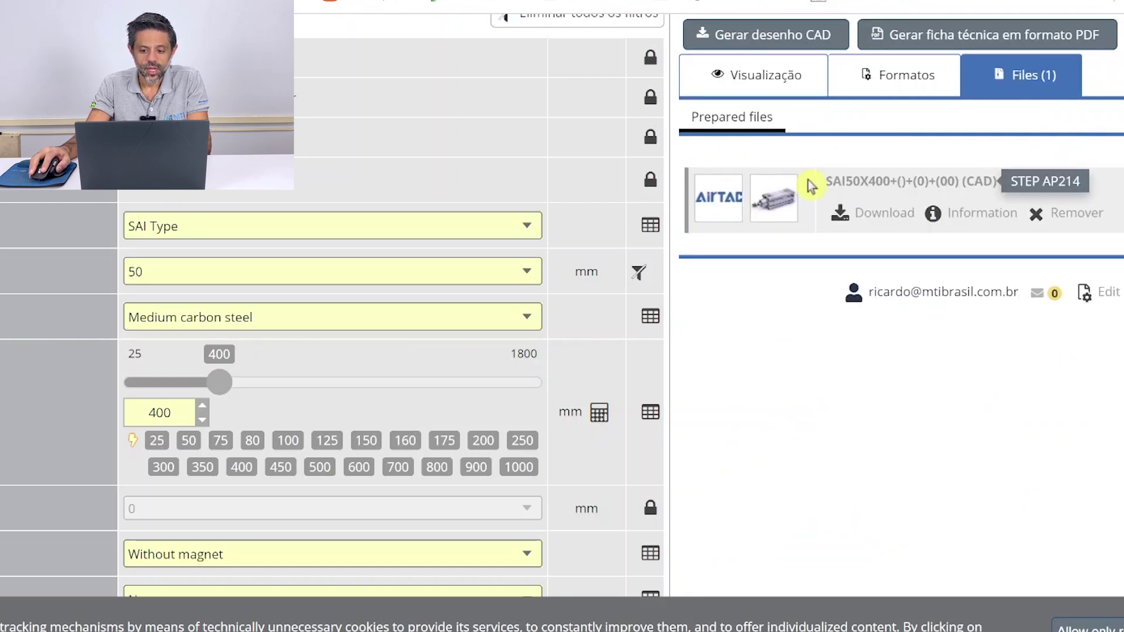
{"action": "left_click", "coordinate": [878, 214]}
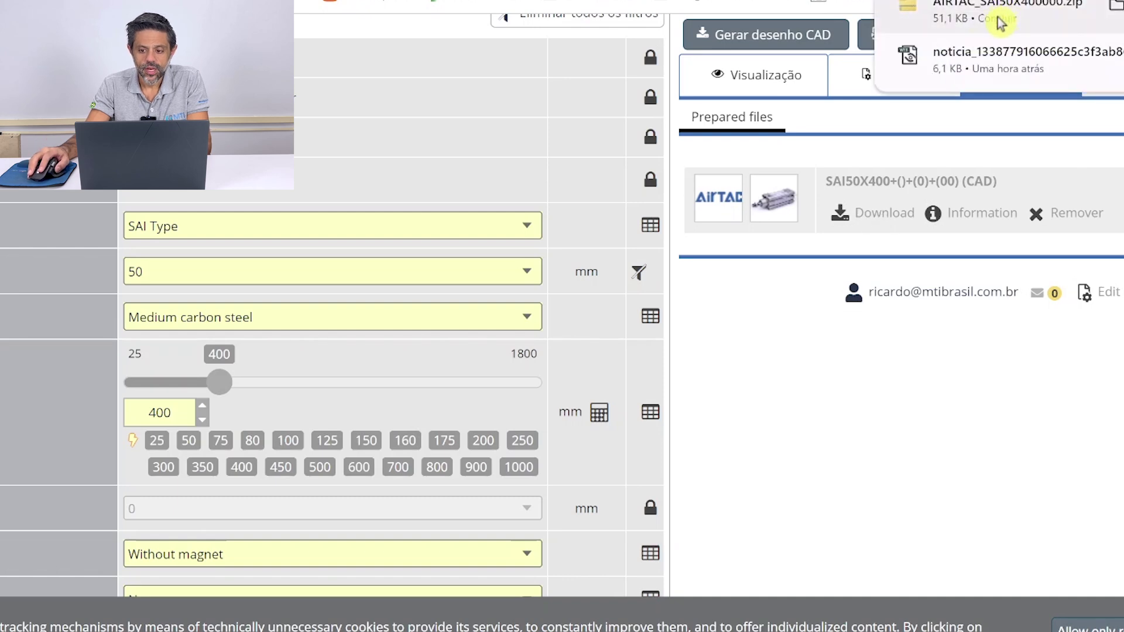
{"action": "left_click", "coordinate": [1000, 17]}
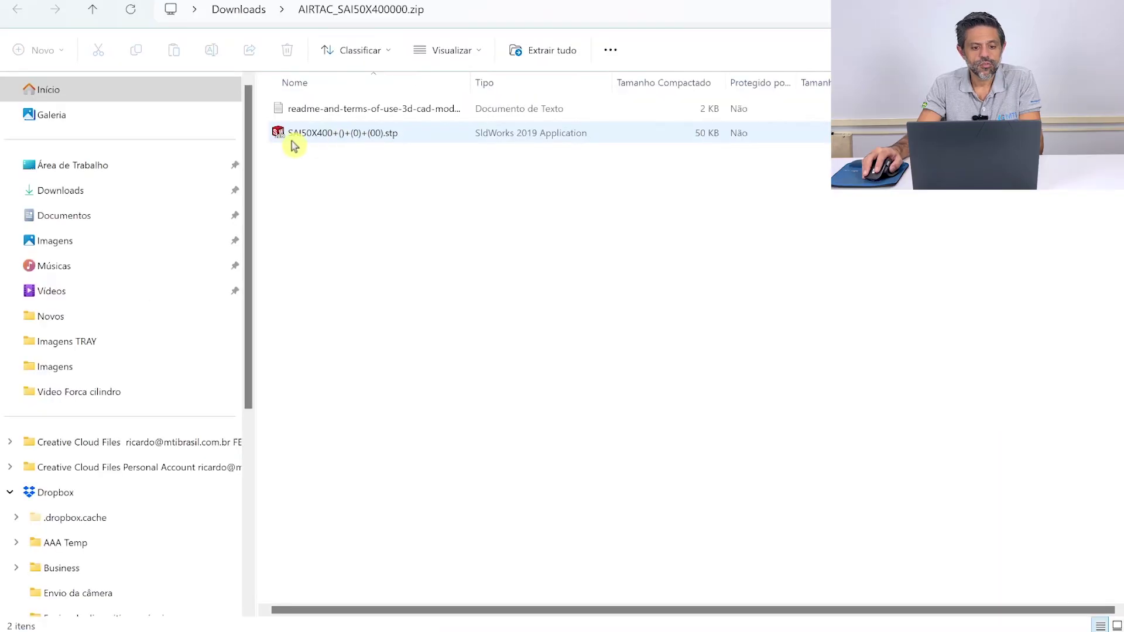
Step: Open SAI50X400+()+(0)+(00).stp from the archive in SOLIDWORKS and display the cylinder shaded with edges
{"action": "double_click", "coordinate": [344, 134]}
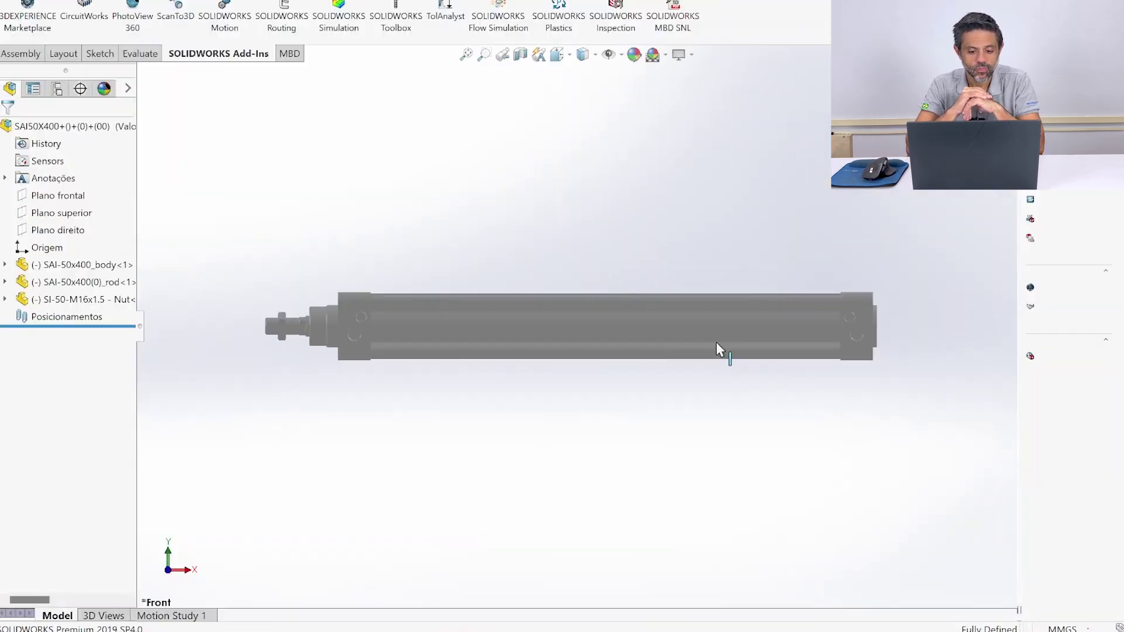
{"action": "middle_click_drag", "start_coordinate": [722, 351], "coordinate": [651, 344]}
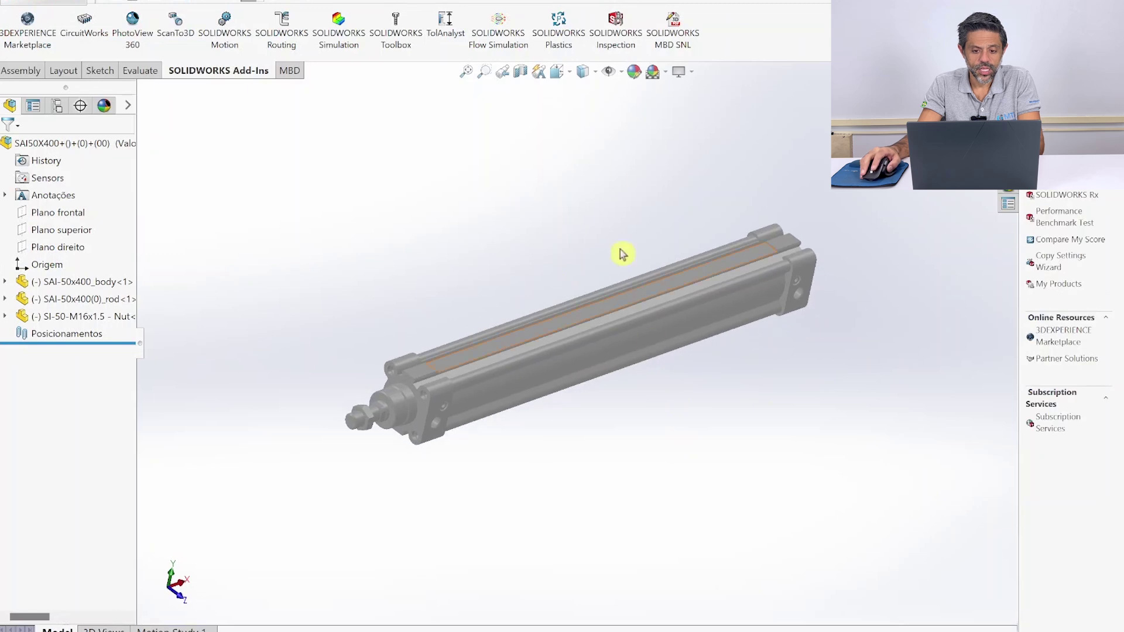
{"action": "left_click", "coordinate": [594, 70]}
{"action": "left_click", "coordinate": [585, 91]}
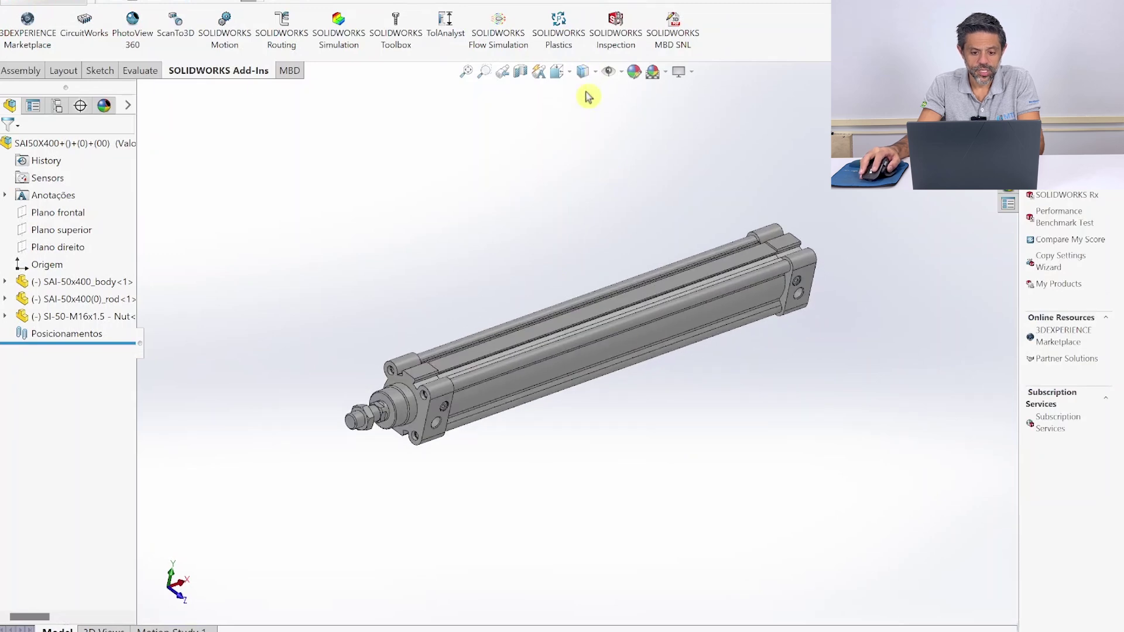
{"action": "scroll", "coordinate": [601, 451], "scroll_direction": "up", "scroll_amount": 2}
{"action": "middle_click_drag", "start_coordinate": [604, 454], "coordinate": [651, 485]}
Step: Start saving the imported assembly and create a folder named "Solid 50x400" on the desktop for it
{"action": "left_click", "coordinate": [100, 2]}
{"action": "left_click", "coordinate": [528, 111]}
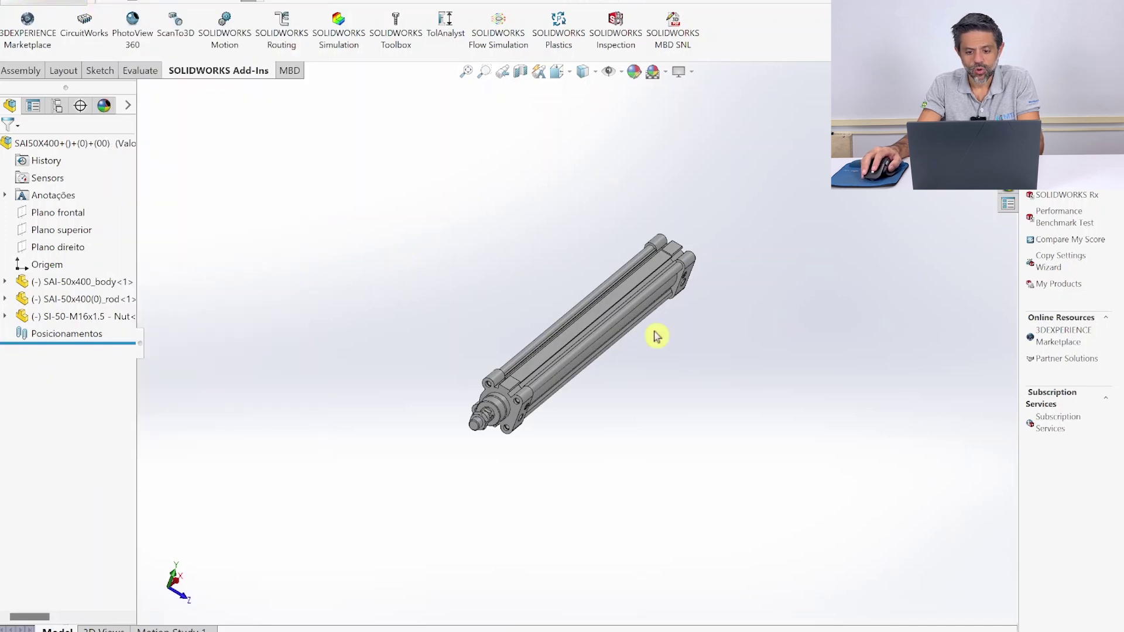
{"action": "left_click", "coordinate": [102, 1]}
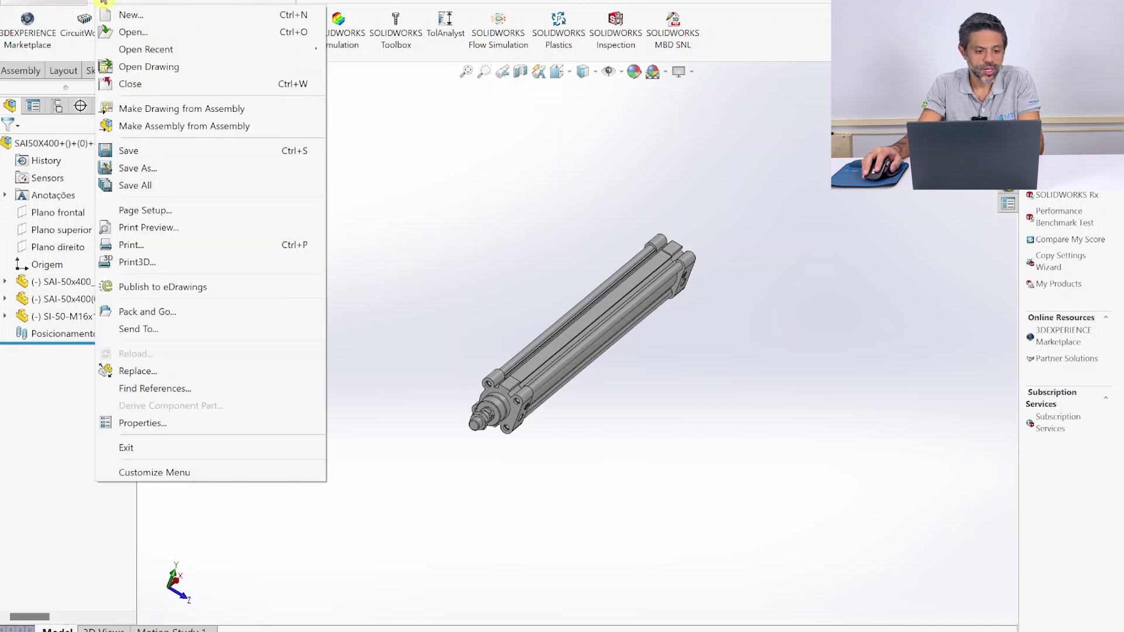
{"action": "left_click", "coordinate": [163, 152]}
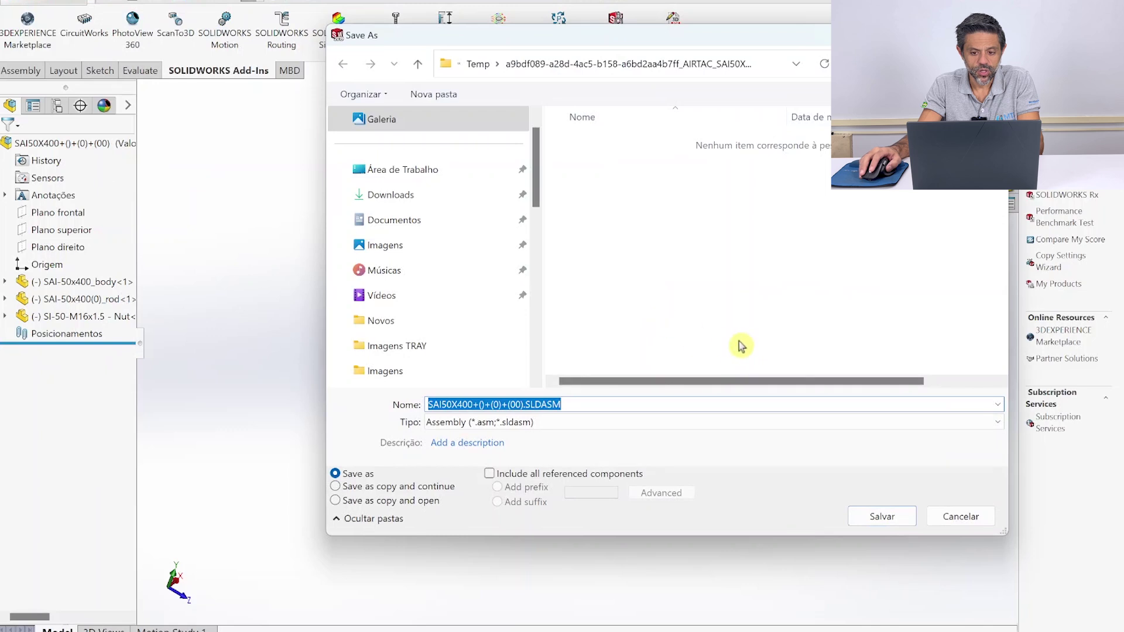
{"action": "left_click", "coordinate": [412, 173]}
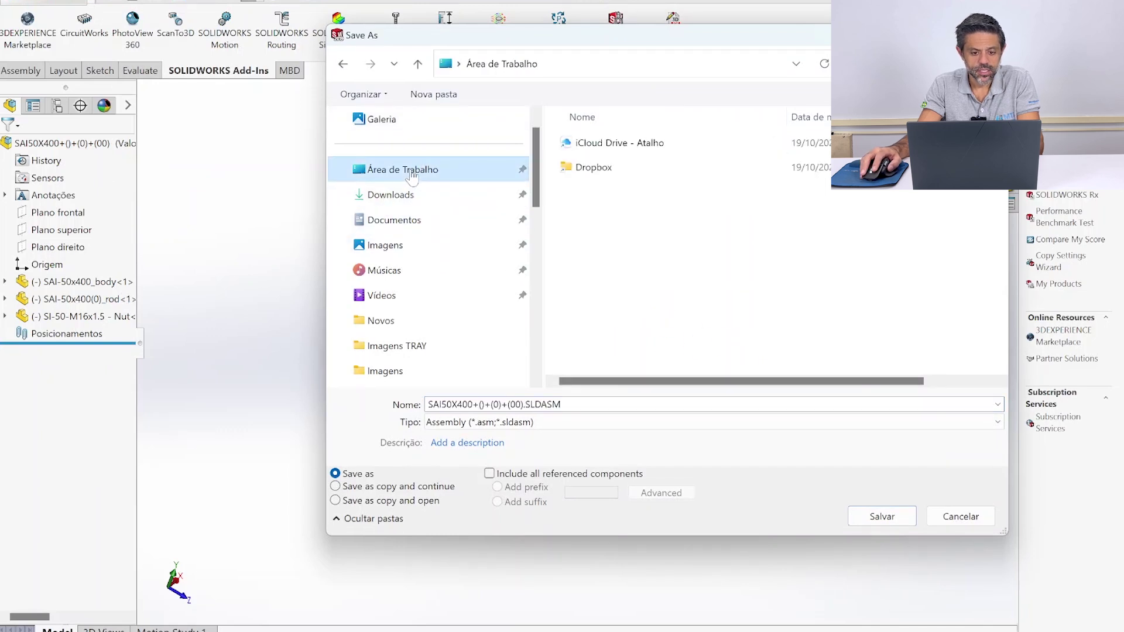
{"action": "left_click", "coordinate": [439, 95]}
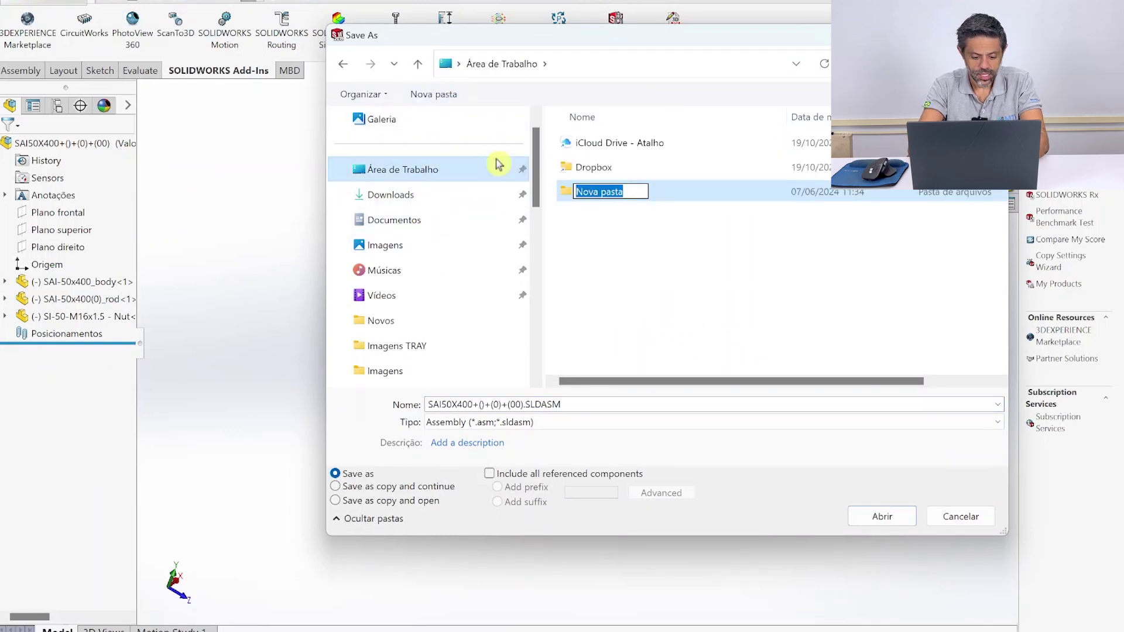
{"action": "type", "text": "Solid 50x400"}
{"action": "key", "text": "Return"}
Step: Save the assembly in the Solid 50x400 folder as SAI50X400+()+(0)+(00).SLDASM, including all its modified components
{"action": "double_click", "coordinate": [603, 193]}
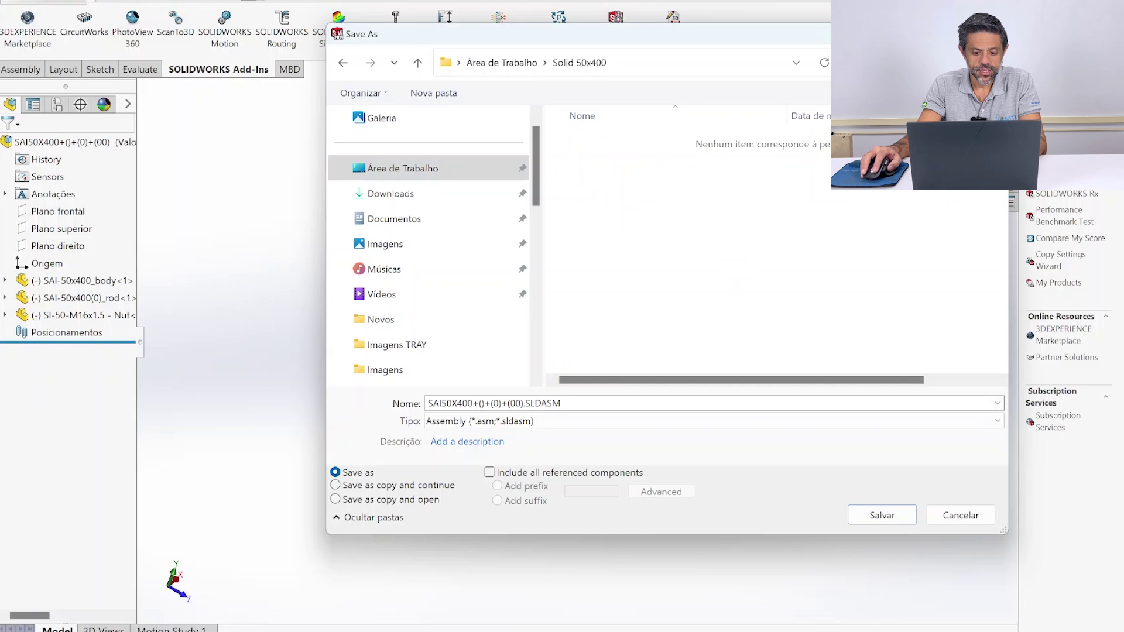
{"action": "left_click", "coordinate": [904, 513]}
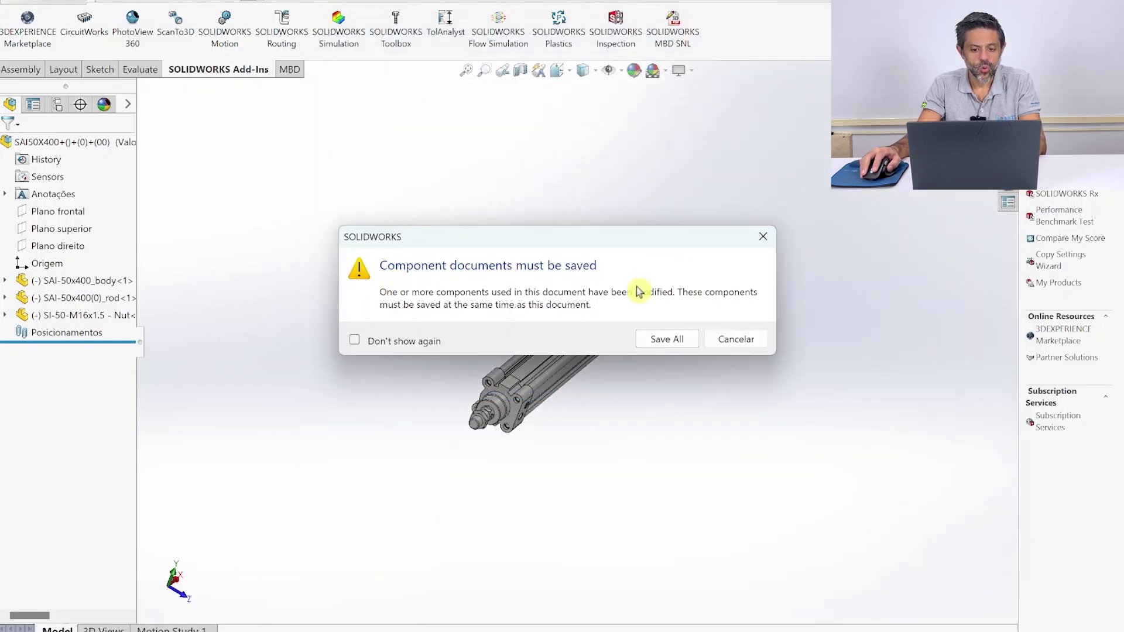
{"action": "left_click", "coordinate": [672, 342]}
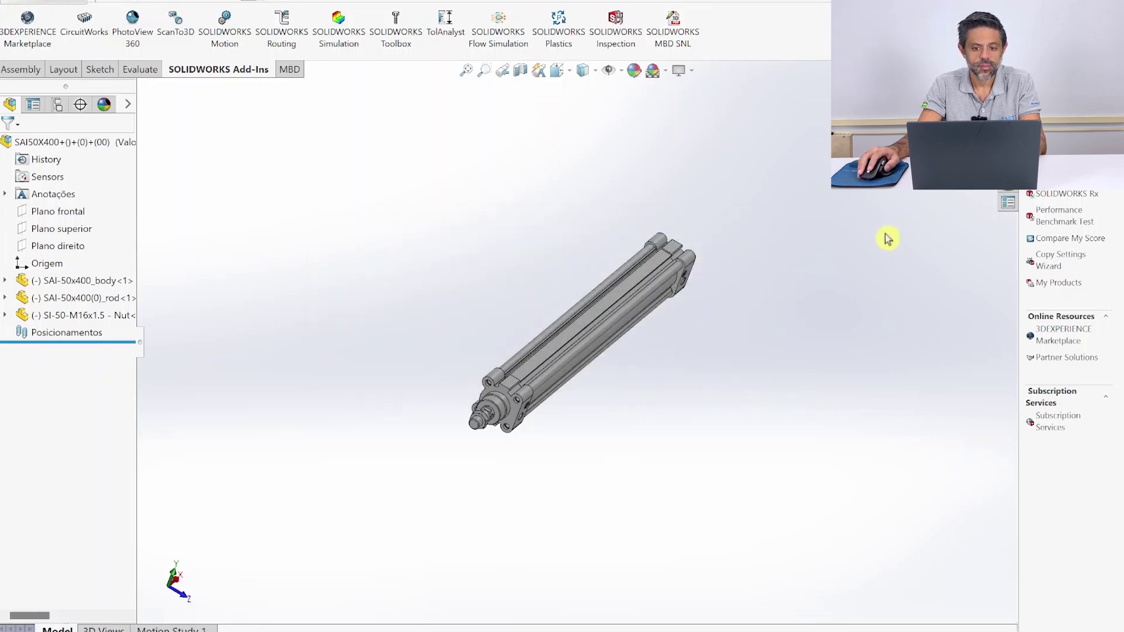
Step: Examine the cylinder's body, rod and nut components by selecting each one in turn in the assembly
{"action": "left_click", "coordinate": [61, 283]}
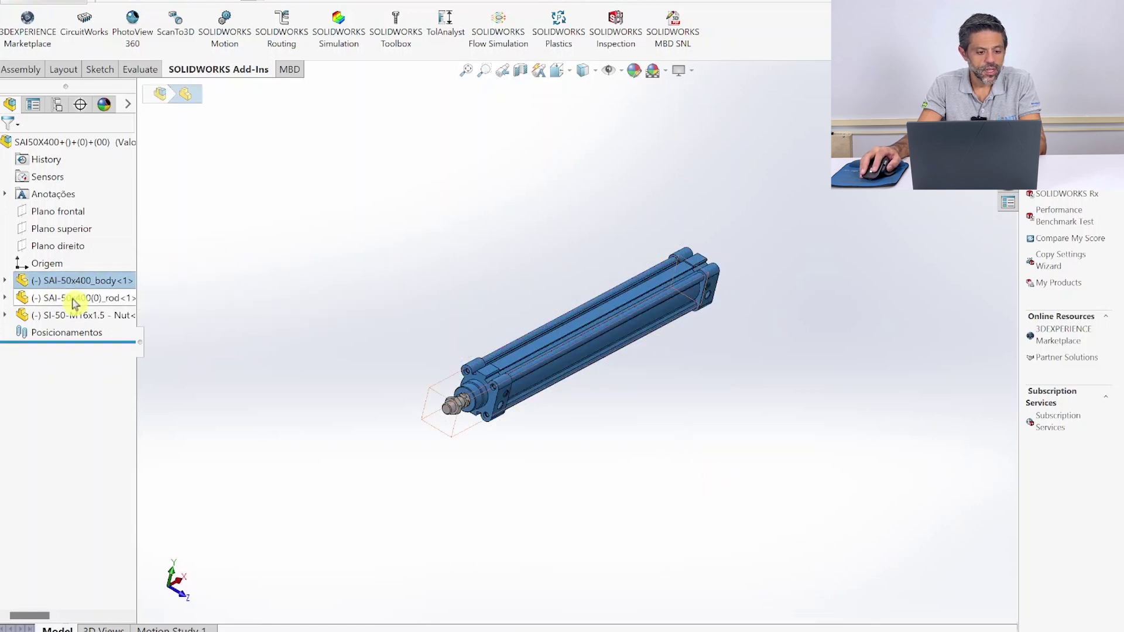
{"action": "left_click", "coordinate": [73, 300]}
{"action": "left_click", "coordinate": [80, 316]}
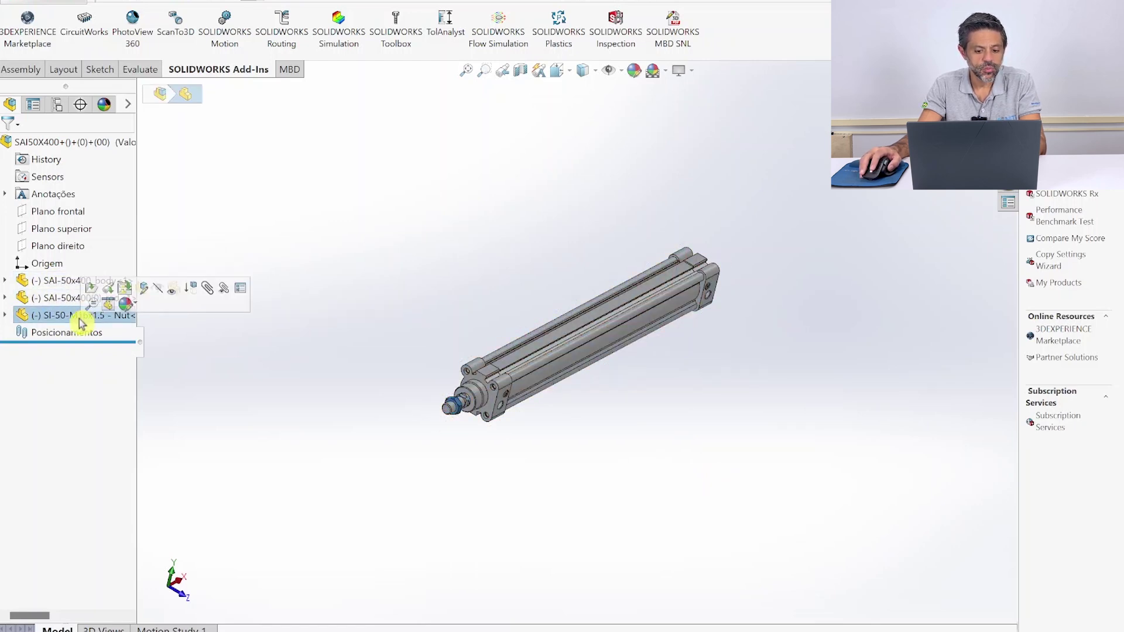
{"action": "left_click", "coordinate": [43, 281]}
{"action": "scroll", "coordinate": [508, 414], "scroll_direction": "down", "scroll_amount": 6}
{"action": "left_click", "coordinate": [463, 375]}
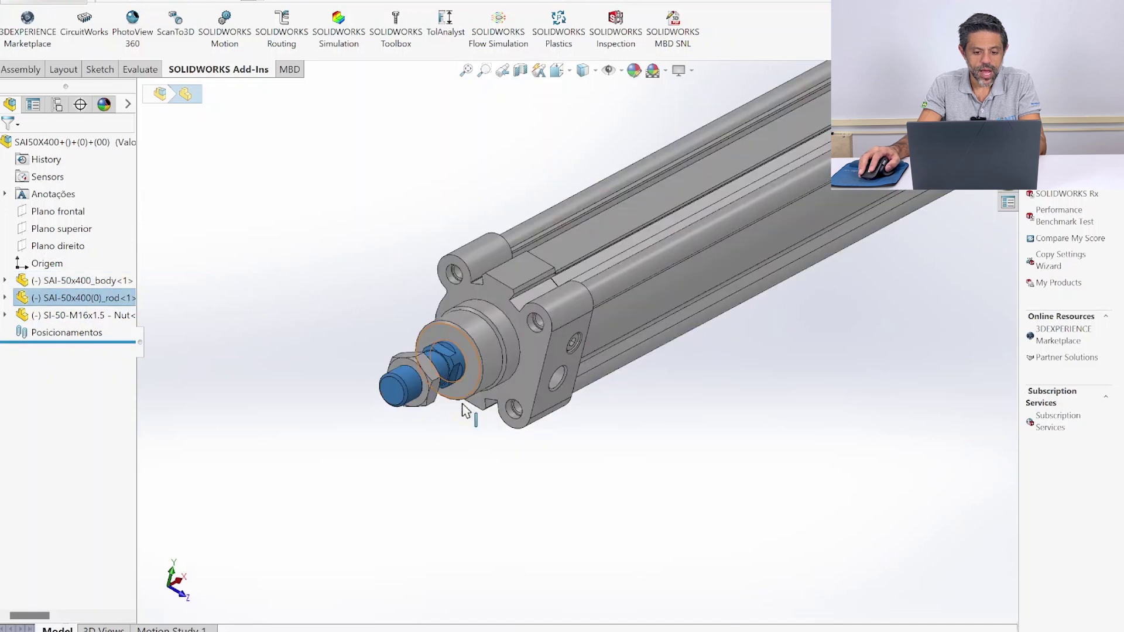
{"action": "left_click", "coordinate": [78, 316]}
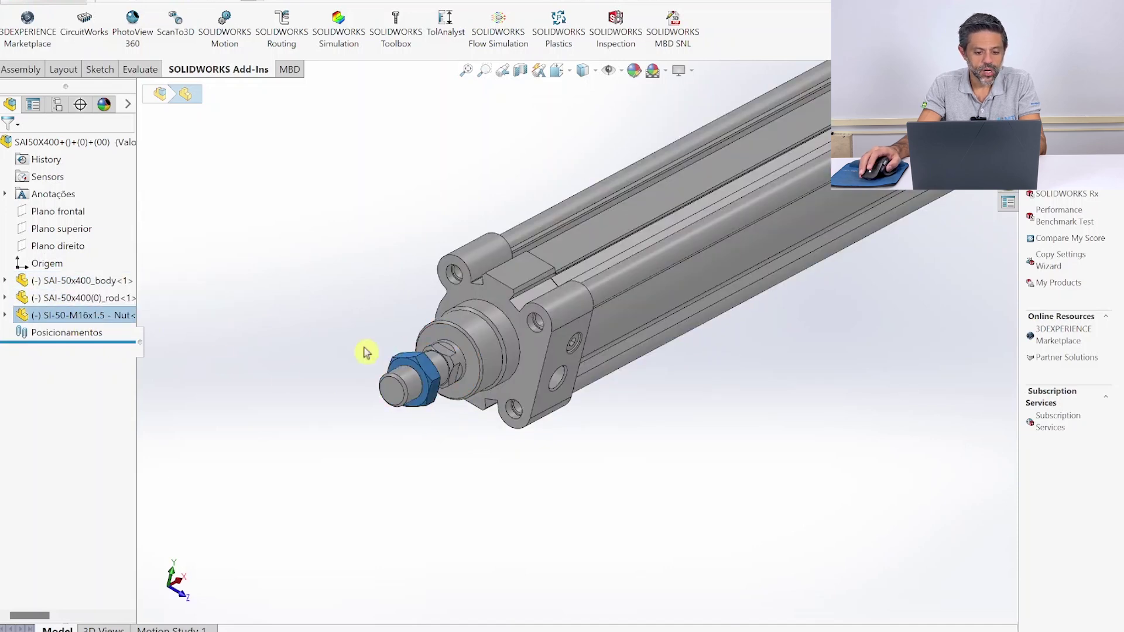
Step: Fix the SAI-50x400_body component in place in the assembly
{"action": "scroll", "coordinate": [707, 381], "scroll_direction": "up", "scroll_amount": 5}
{"action": "scroll", "coordinate": [761, 205], "scroll_direction": "down", "scroll_amount": 2}
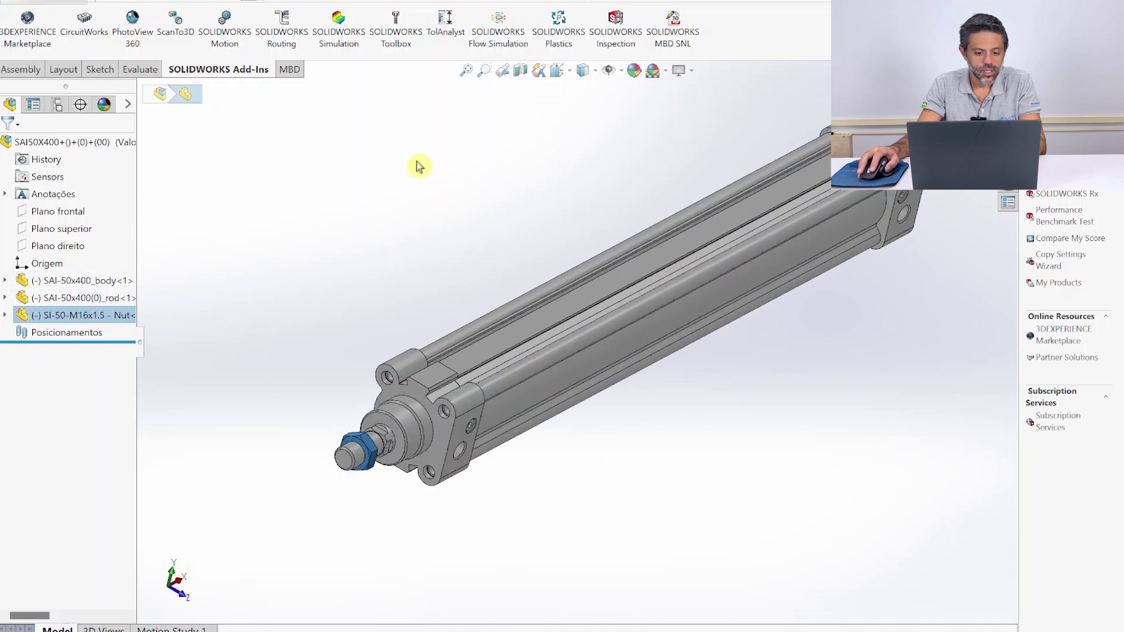
{"action": "left_click", "coordinate": [416, 166]}
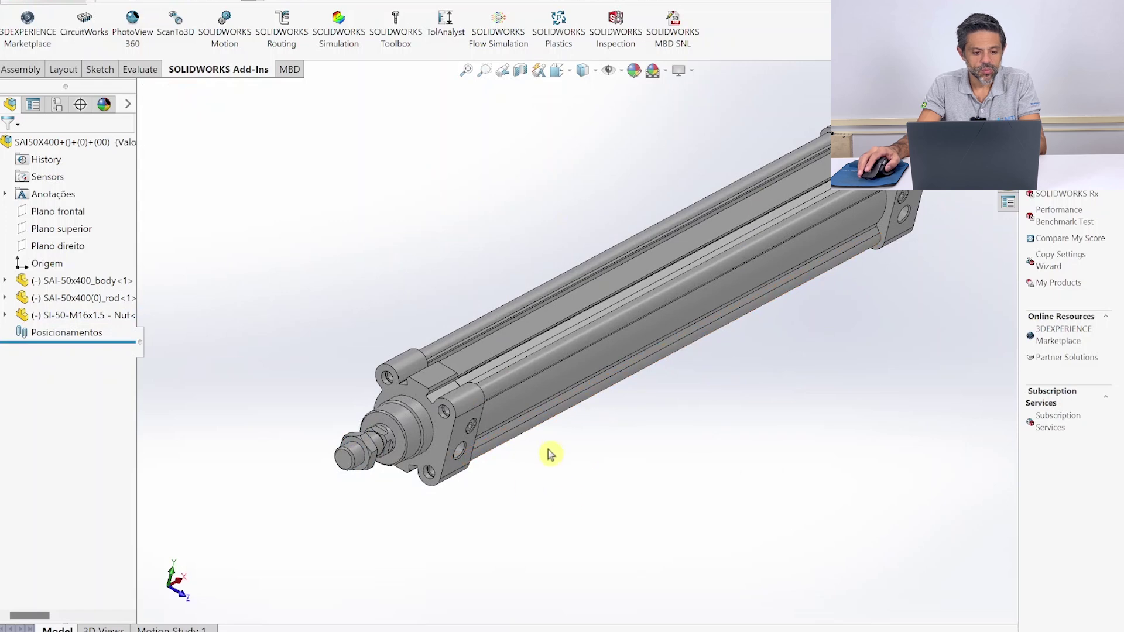
{"action": "scroll", "coordinate": [539, 478], "scroll_direction": "up", "scroll_amount": 2}
{"action": "middle_click_drag", "start_coordinate": [486, 473], "coordinate": [589, 114]}
{"action": "middle_click_drag", "start_coordinate": [786, 440], "coordinate": [700, 360]}
{"action": "scroll", "coordinate": [561, 163], "scroll_direction": "down", "scroll_amount": 2}
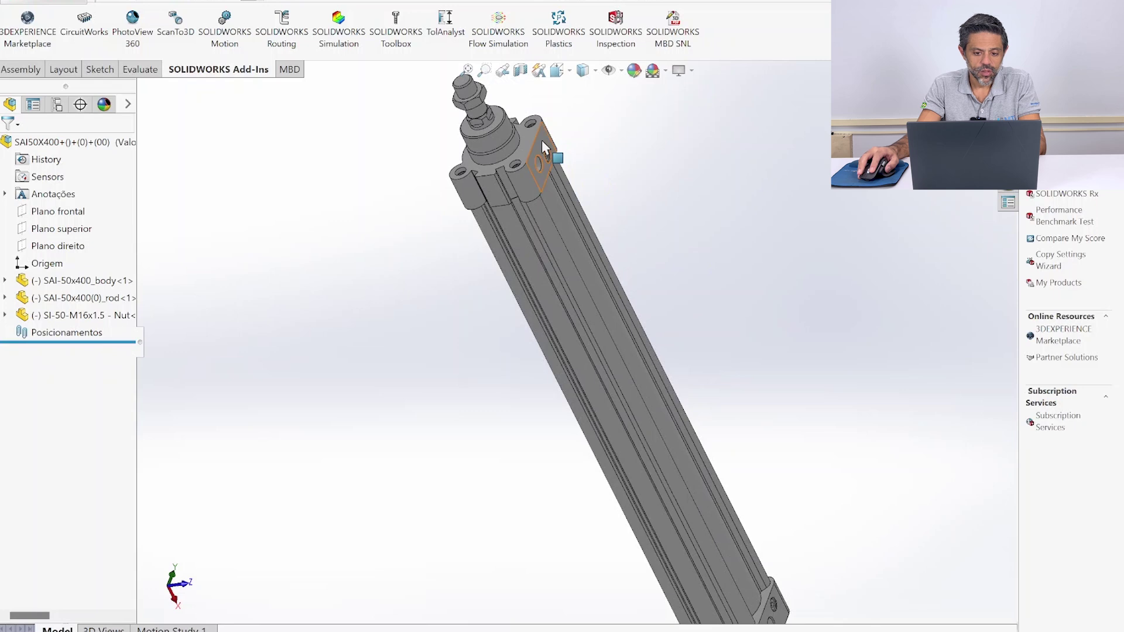
{"action": "left_click", "coordinate": [544, 149]}
{"action": "right_click", "coordinate": [69, 285]}
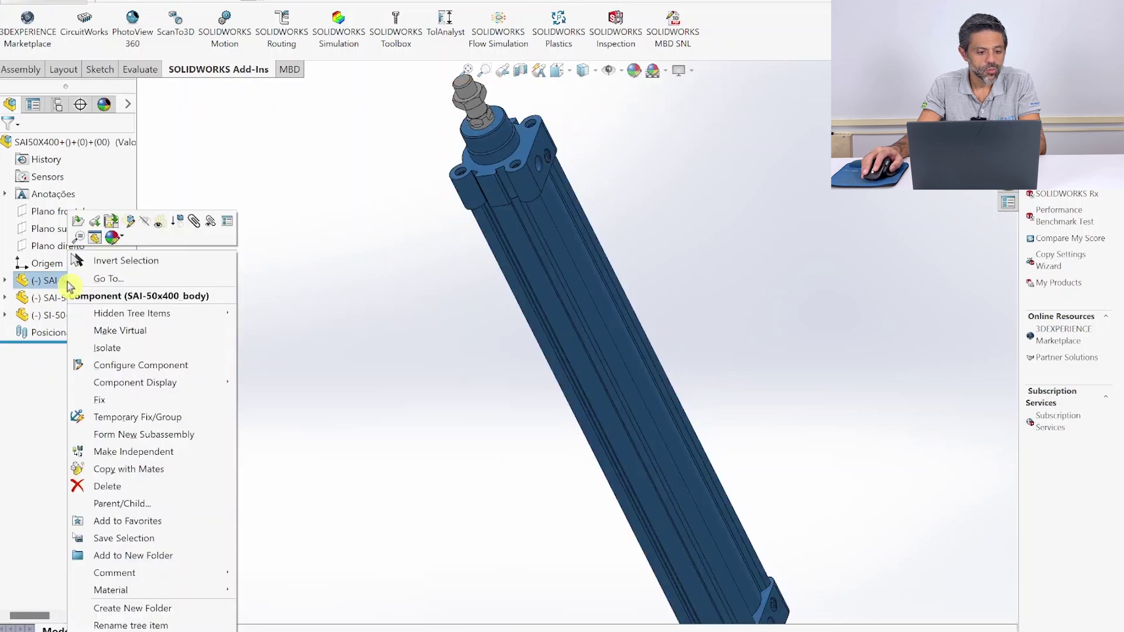
{"action": "left_click", "coordinate": [132, 401]}
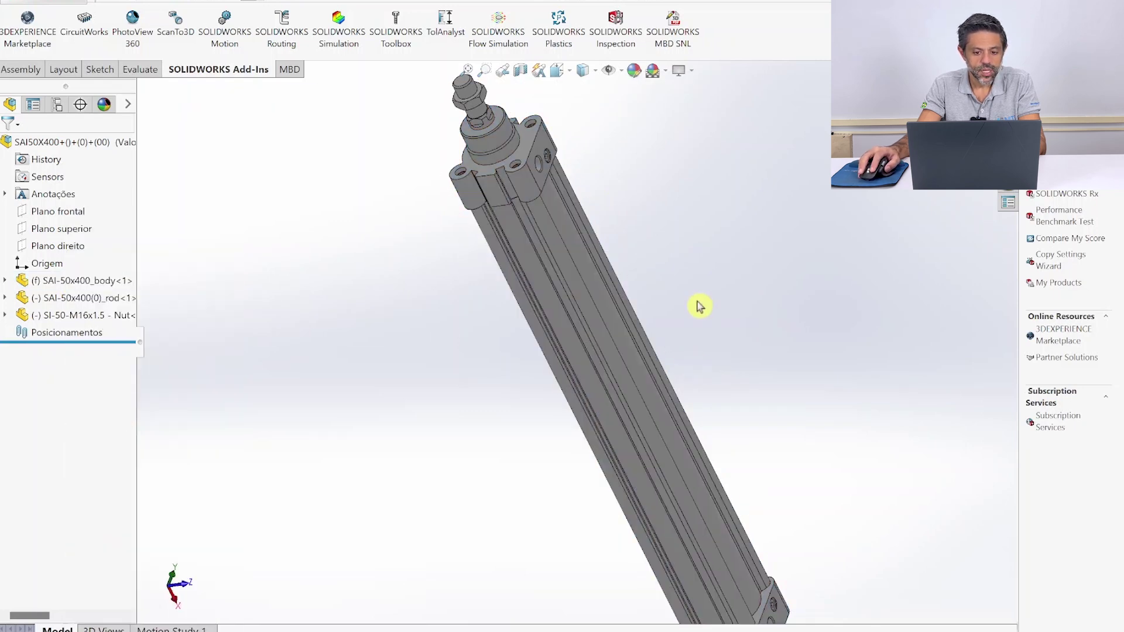
Step: Move the nut off the threaded rod end into the free space beside the cylinder
{"action": "scroll", "coordinate": [696, 299], "scroll_direction": "up", "scroll_amount": 3}
{"action": "scroll", "coordinate": [550, 258], "scroll_direction": "down", "scroll_amount": 7}
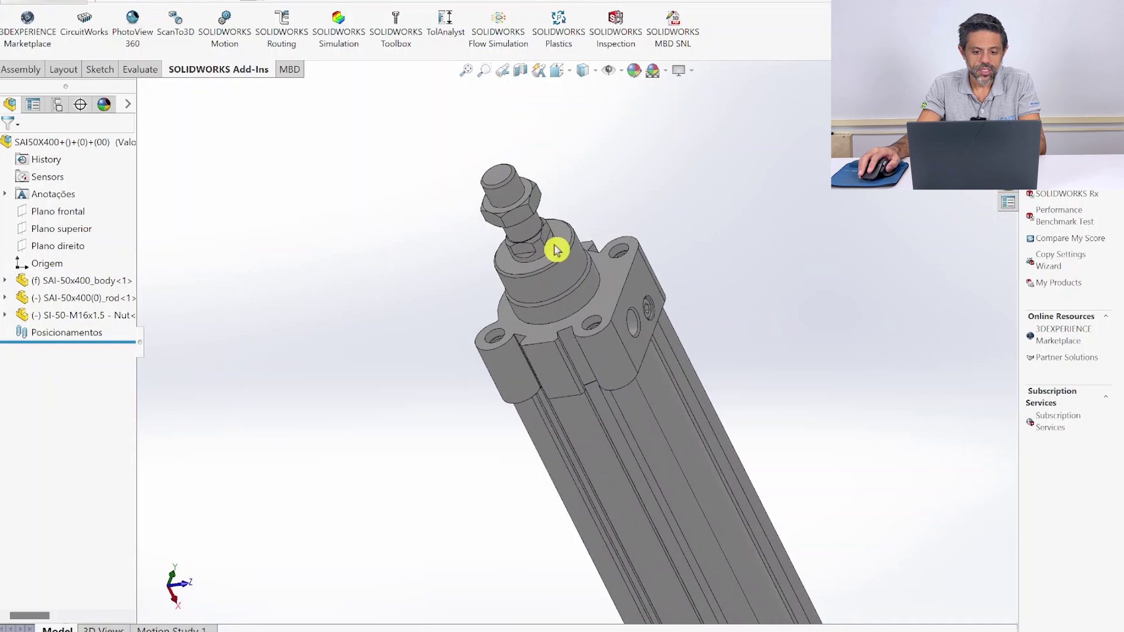
{"action": "left_click_drag", "start_coordinate": [518, 216], "coordinate": [673, 153]}
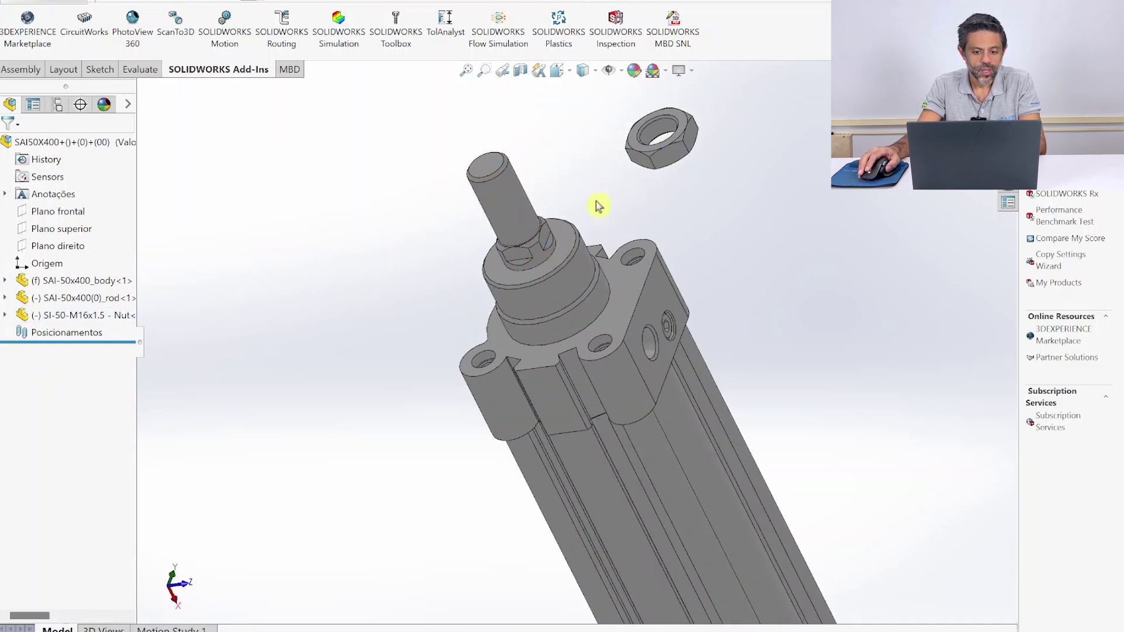
{"action": "middle_click_drag", "start_coordinate": [584, 176], "coordinate": [579, 224]}
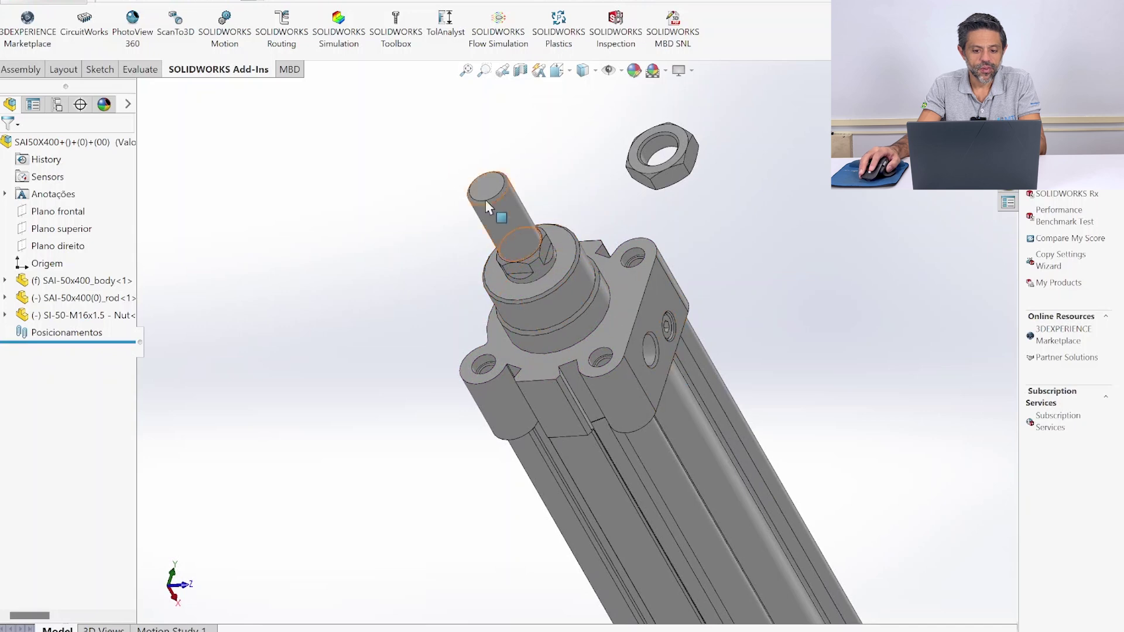
Step: Add a limit distance mate between the rod's end face and the body's front head face, with maximum 469 mm and minimum 69 mm
{"action": "scroll", "coordinate": [577, 339], "scroll_direction": "up", "scroll_amount": 2}
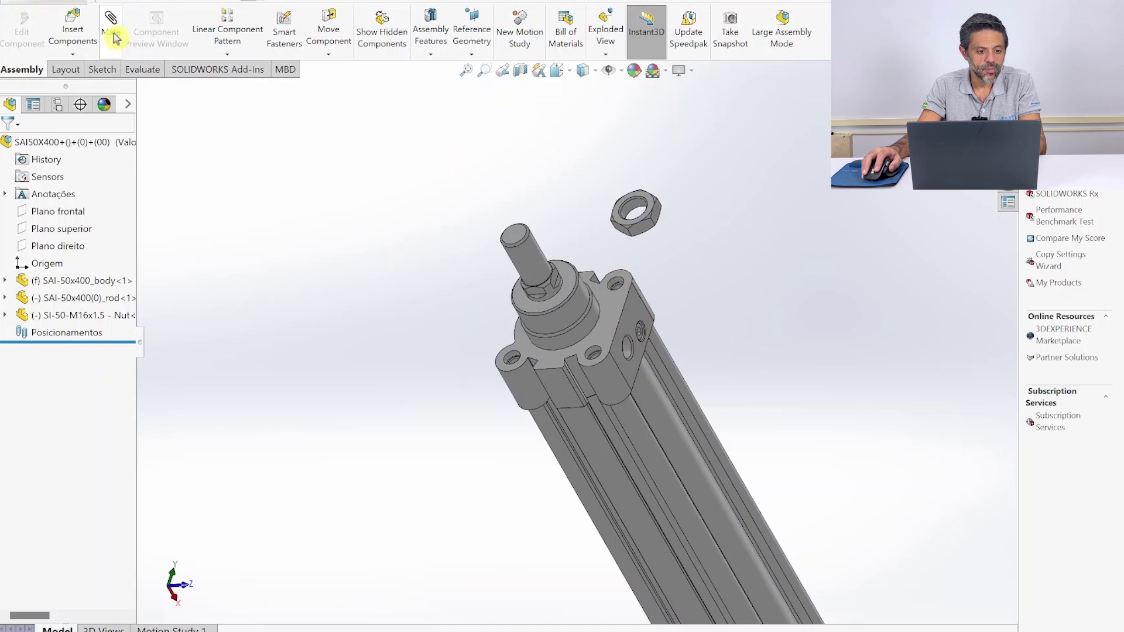
{"action": "left_click", "coordinate": [113, 31]}
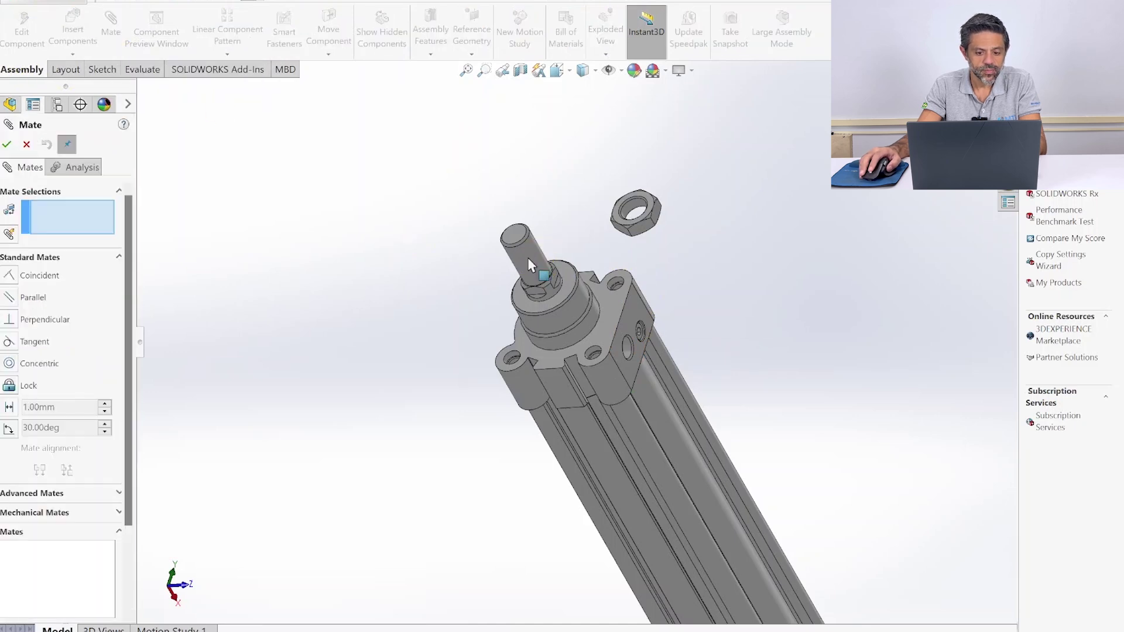
{"action": "left_click", "coordinate": [516, 238]}
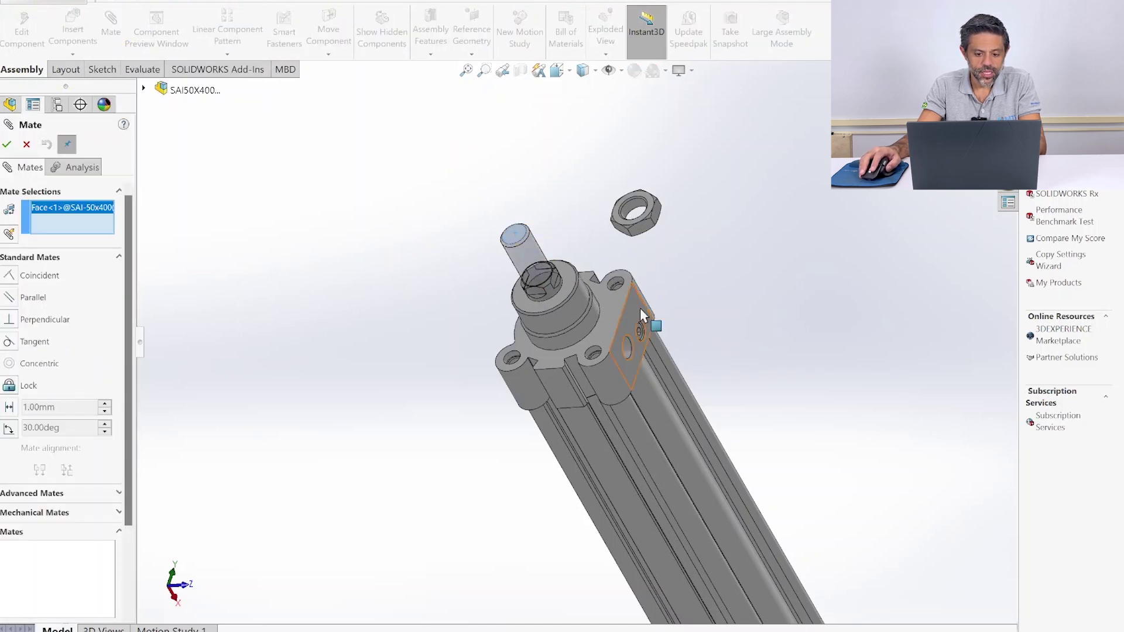
{"action": "left_click", "coordinate": [620, 323]}
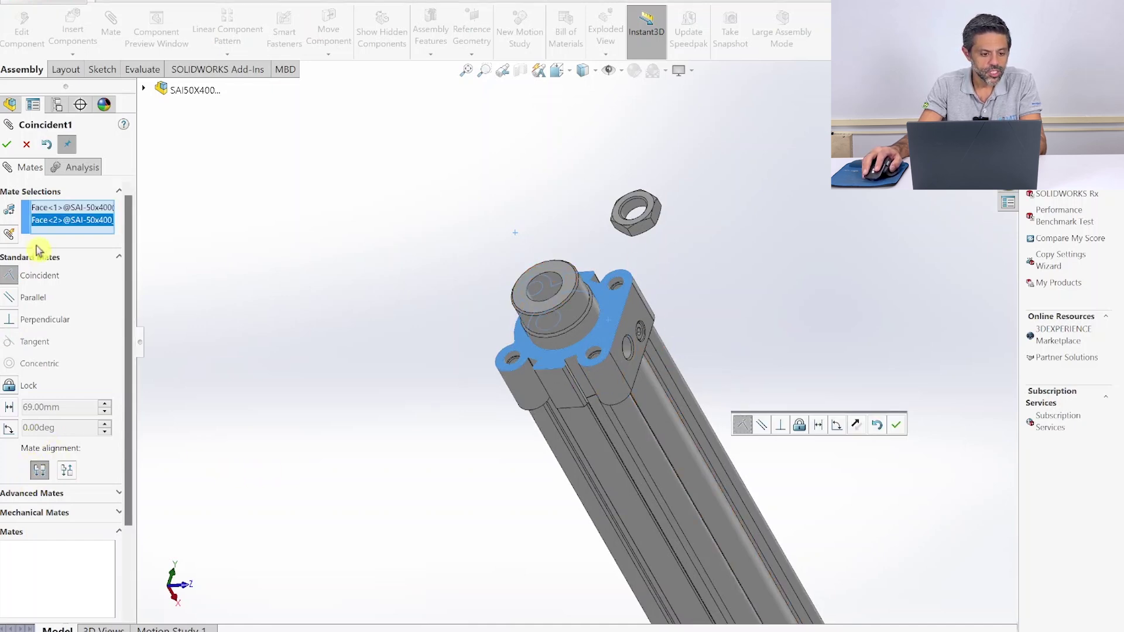
{"action": "left_click", "coordinate": [61, 494]}
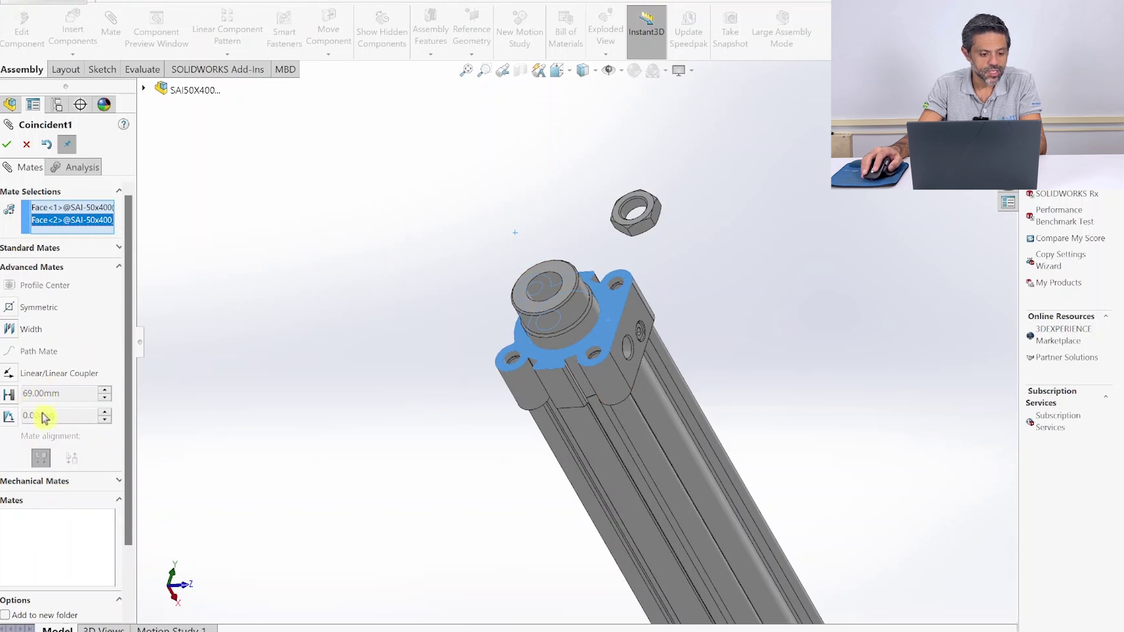
{"action": "left_click", "coordinate": [12, 398]}
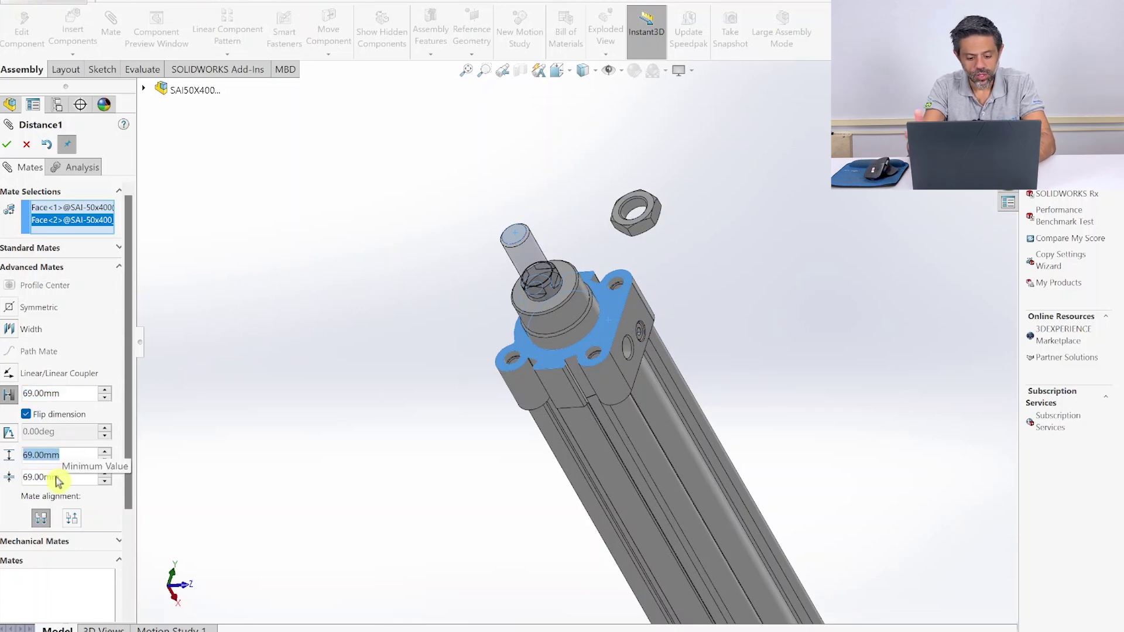
{"action": "type", "text": "4"}
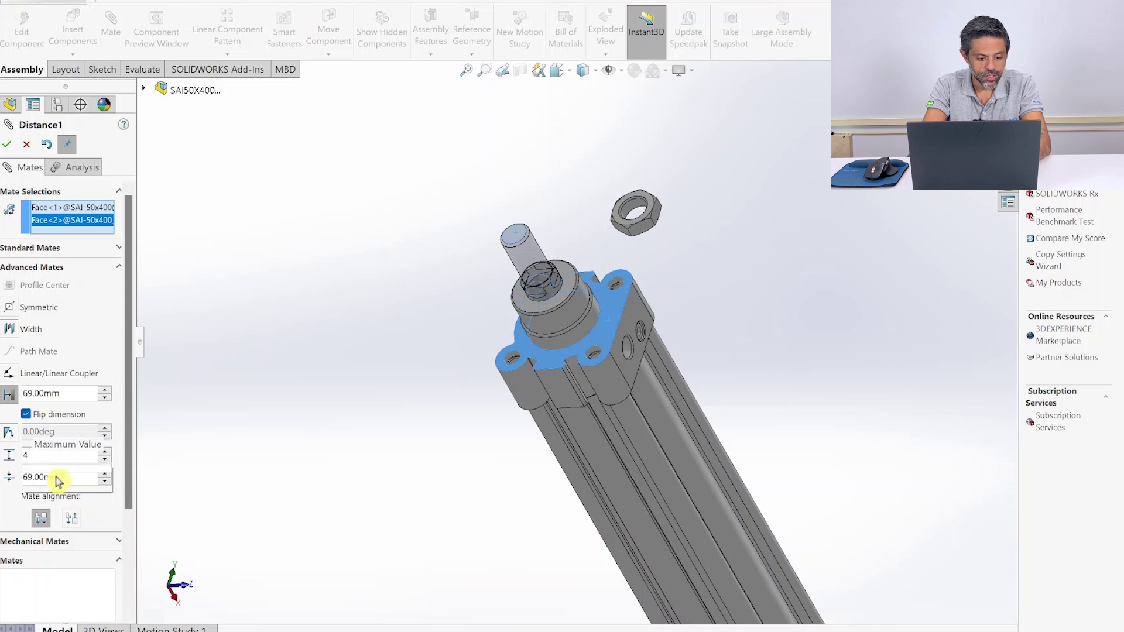
{"action": "type", "text": "69"}
{"action": "key", "text": "Return"}
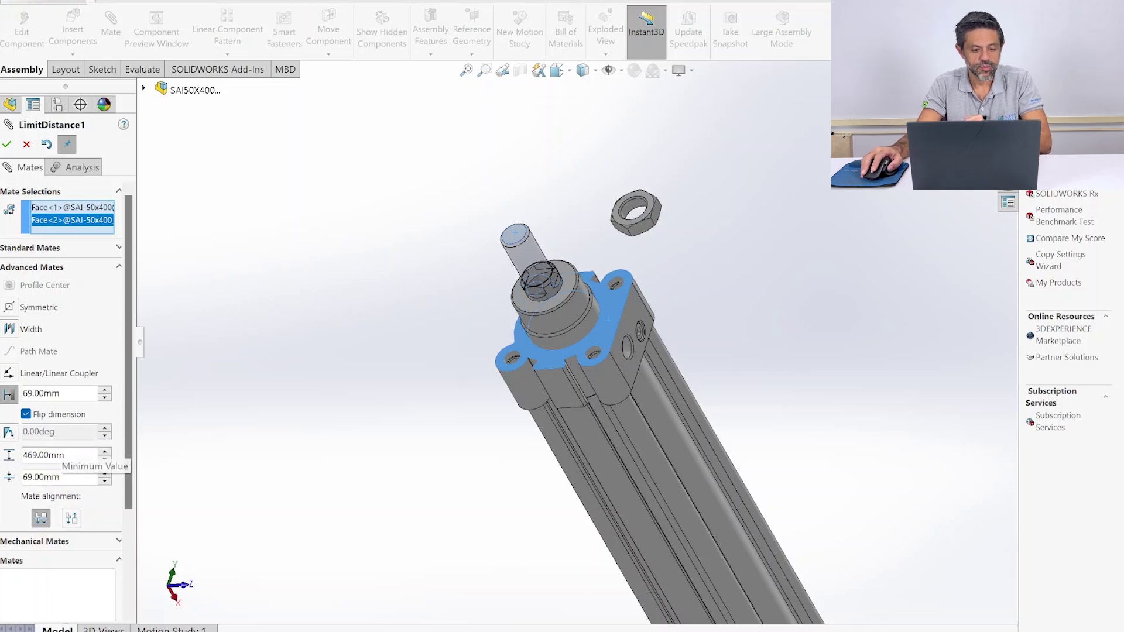
{"action": "left_click", "coordinate": [9, 146]}
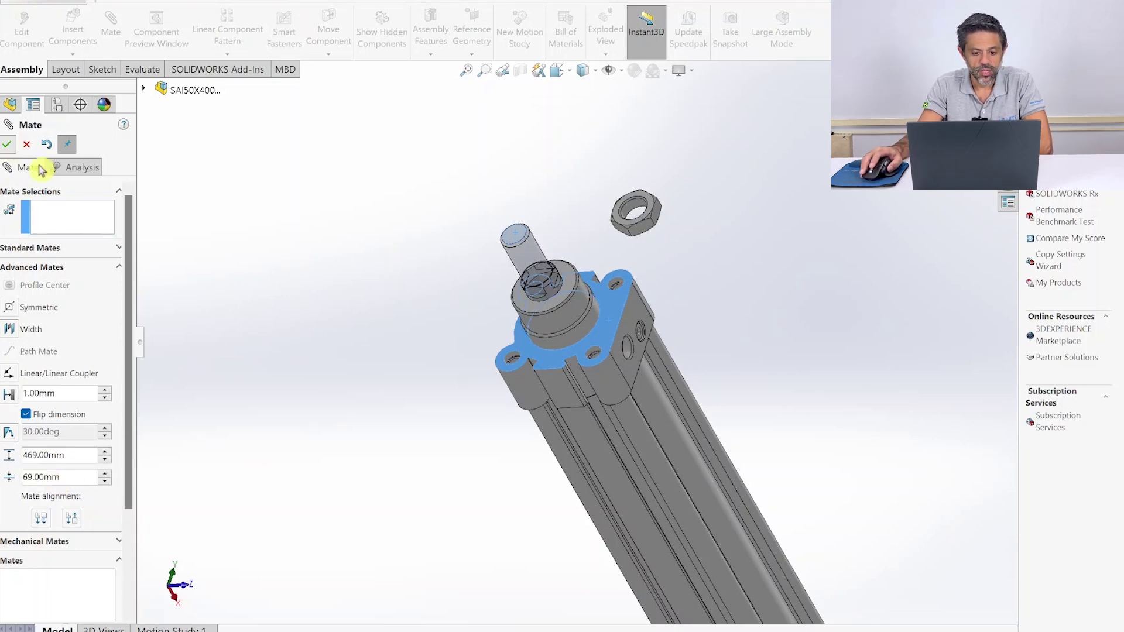
{"action": "left_click", "coordinate": [9, 151]}
Step: Pull the rod out of line with the body and add a concentric mate between the rod's cylindrical face and the body's bore
{"action": "left_click_drag", "start_coordinate": [542, 263], "coordinate": [572, 171]}
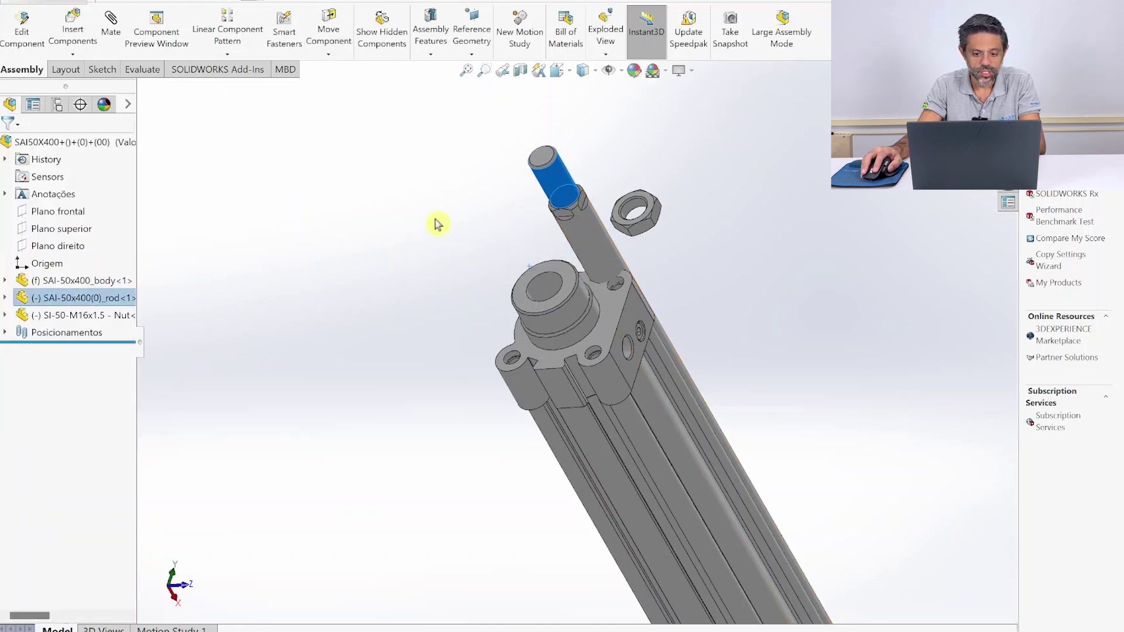
{"action": "left_click", "coordinate": [436, 222]}
{"action": "left_click", "coordinate": [584, 226]}
{"action": "left_click", "coordinate": [544, 289], "text": "ctrl"}
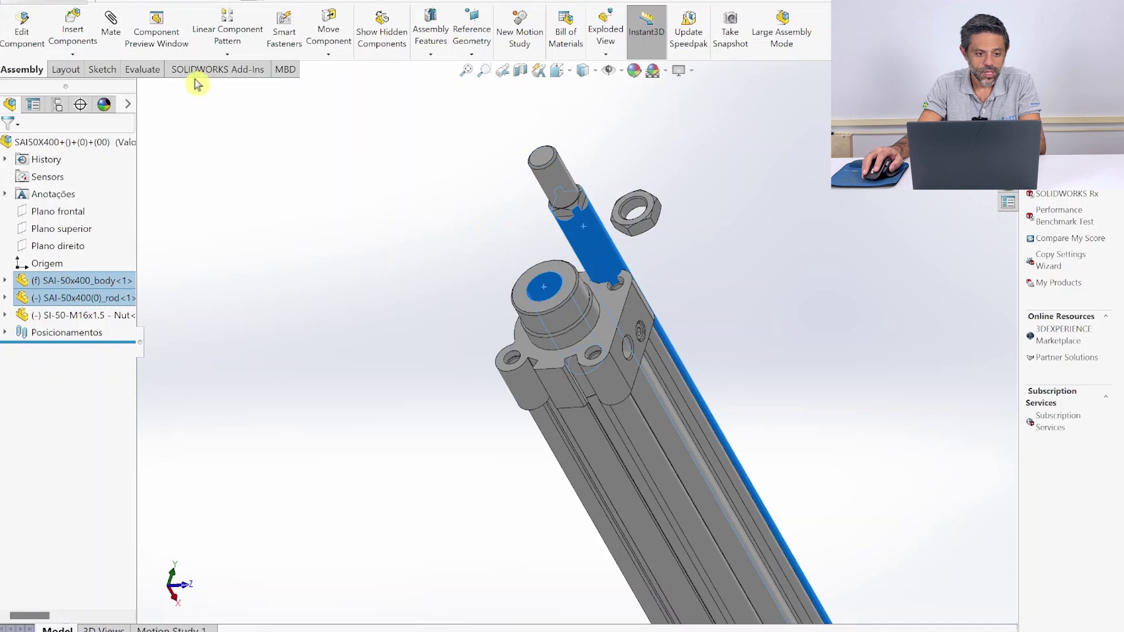
{"action": "left_click", "coordinate": [112, 30]}
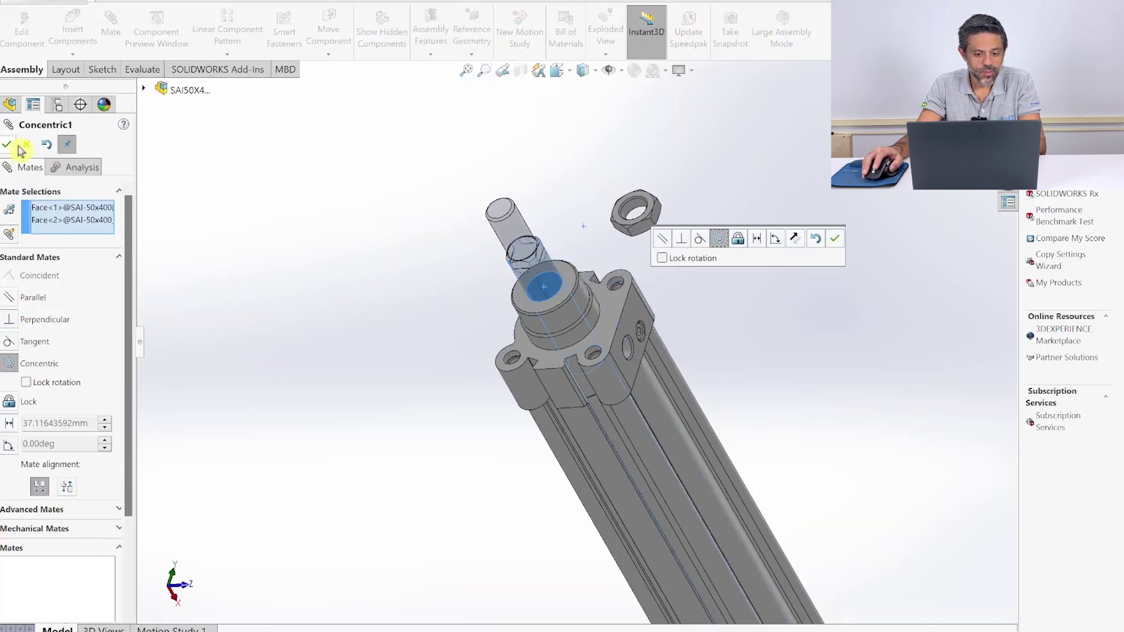
{"action": "left_click", "coordinate": [6, 145]}
Step: Test the limit mate by sliding the rod out of the body and back in
{"action": "scroll", "coordinate": [517, 249], "scroll_direction": "up", "scroll_amount": 4}
{"action": "mouse_move", "coordinate": [554, 295]}
{"action": "left_mouse_down"}
{"action": "mouse_move", "coordinate": [372, 55]}
{"action": "mouse_move", "coordinate": [560, 308]}
{"action": "left_mouse_up"}
{"action": "left_click_drag", "start_coordinate": [654, 389], "coordinate": [365, 36]}
{"action": "scroll", "coordinate": [471, 230], "scroll_direction": "up", "scroll_amount": 3}
{"action": "scroll", "coordinate": [482, 230], "scroll_direction": "down", "scroll_amount": 2}
{"action": "left_click_drag", "start_coordinate": [523, 213], "coordinate": [749, 509]}
Step: Add a concentric mate between the nut's hole and the rod's threaded end
{"action": "scroll", "coordinate": [674, 368], "scroll_direction": "down", "scroll_amount": 5}
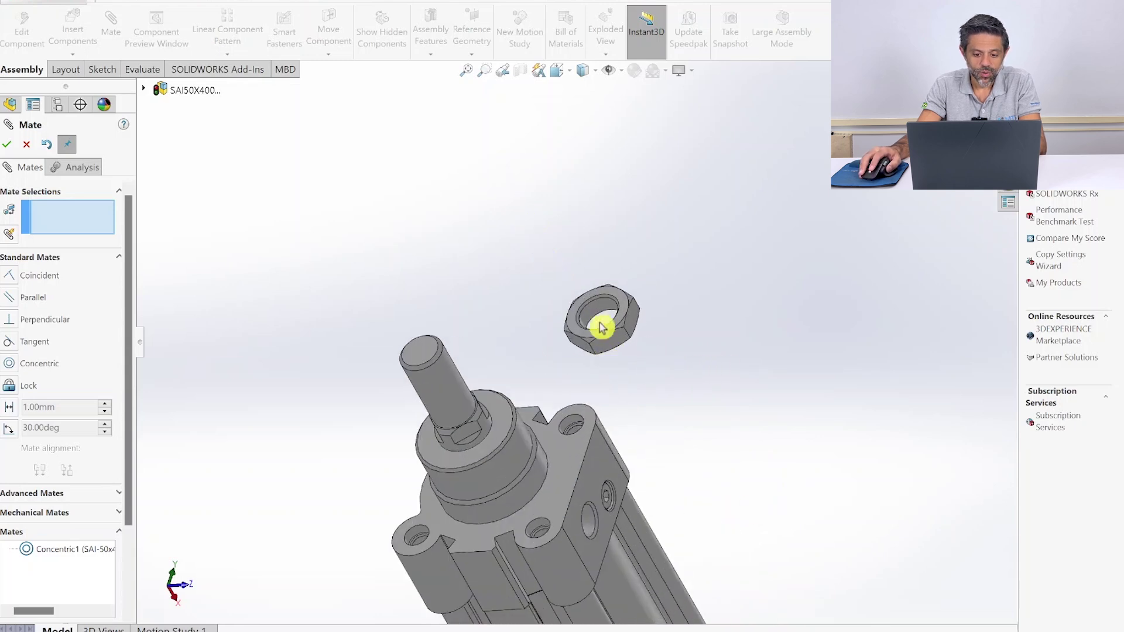
{"action": "left_click", "coordinate": [600, 316]}
{"action": "left_click", "coordinate": [459, 395]}
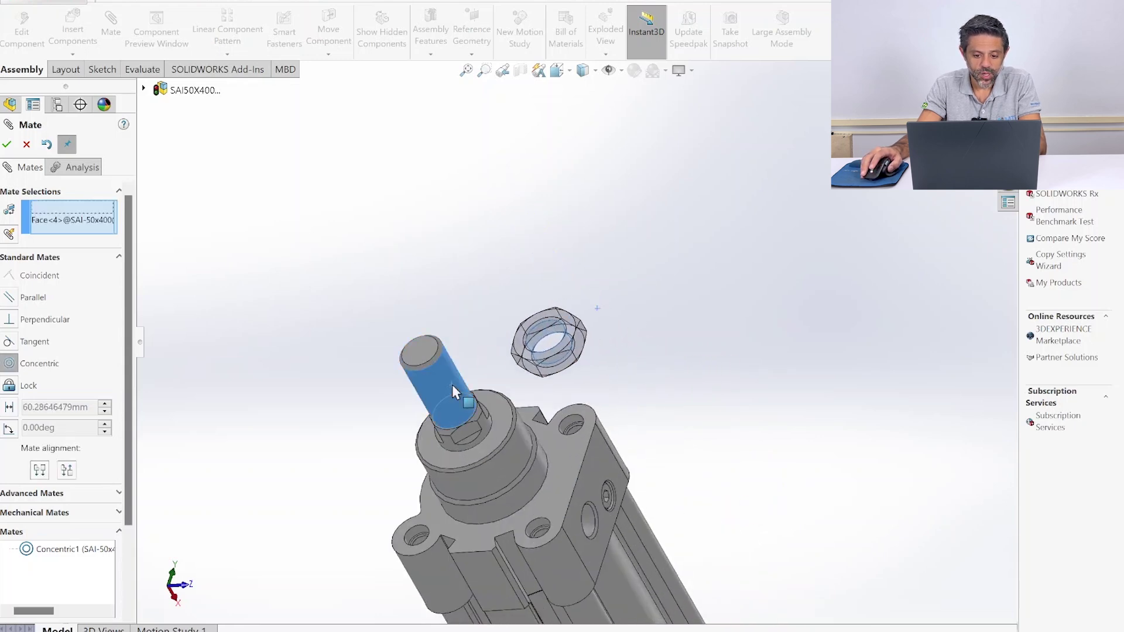
{"action": "left_click", "coordinate": [6, 144]}
Step: Add a 20 mm distance mate between the nut's outer flat face and the rod's end face
{"action": "scroll", "coordinate": [451, 380], "scroll_direction": "down", "scroll_amount": 4}
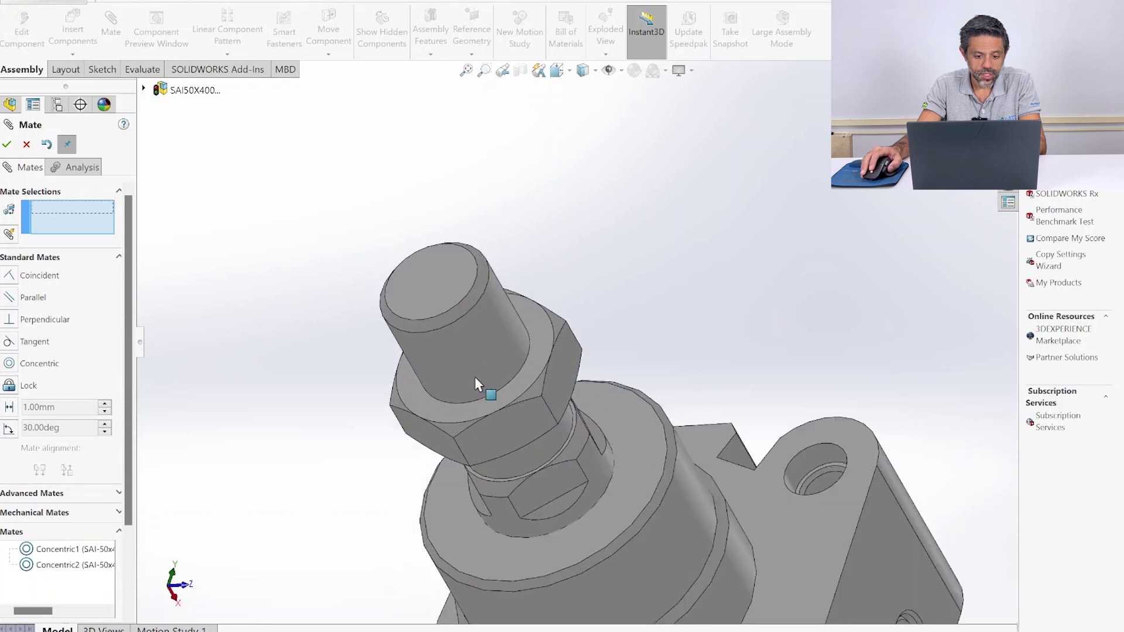
{"action": "left_click", "coordinate": [543, 349]}
{"action": "left_click", "coordinate": [444, 266]}
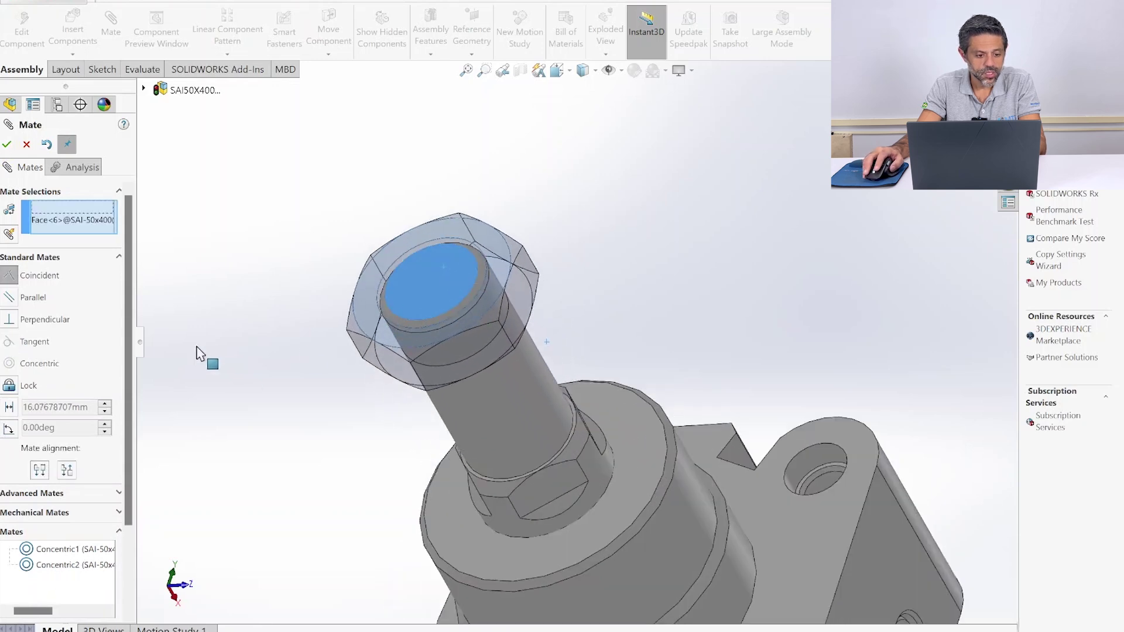
{"action": "left_click", "coordinate": [22, 406]}
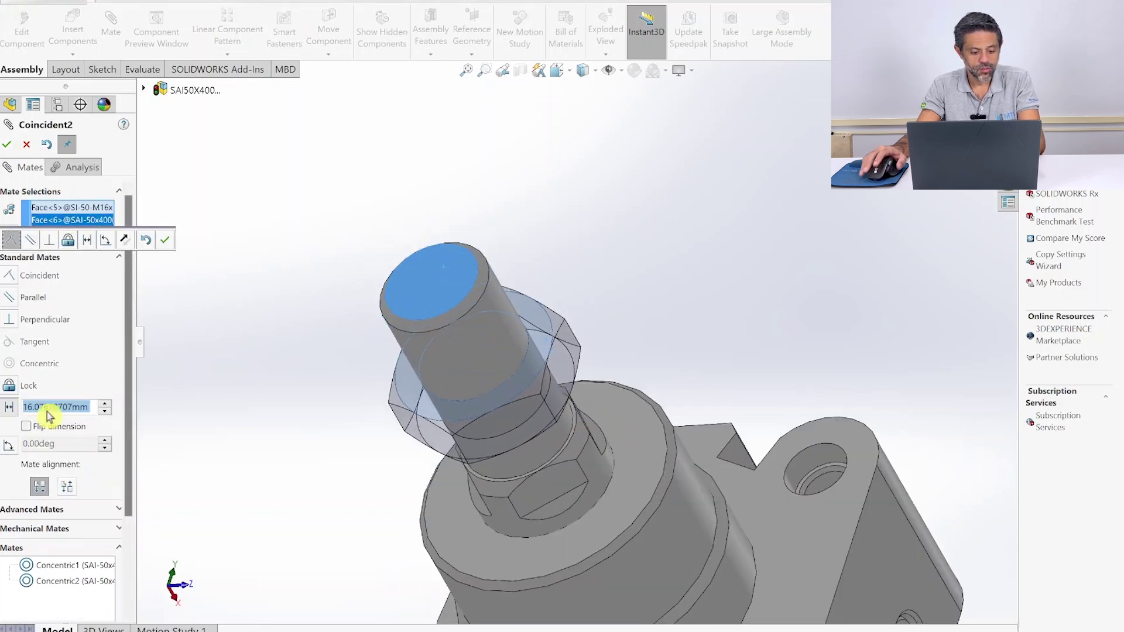
{"action": "type", "text": "20"}
{"action": "key", "text": "Return"}
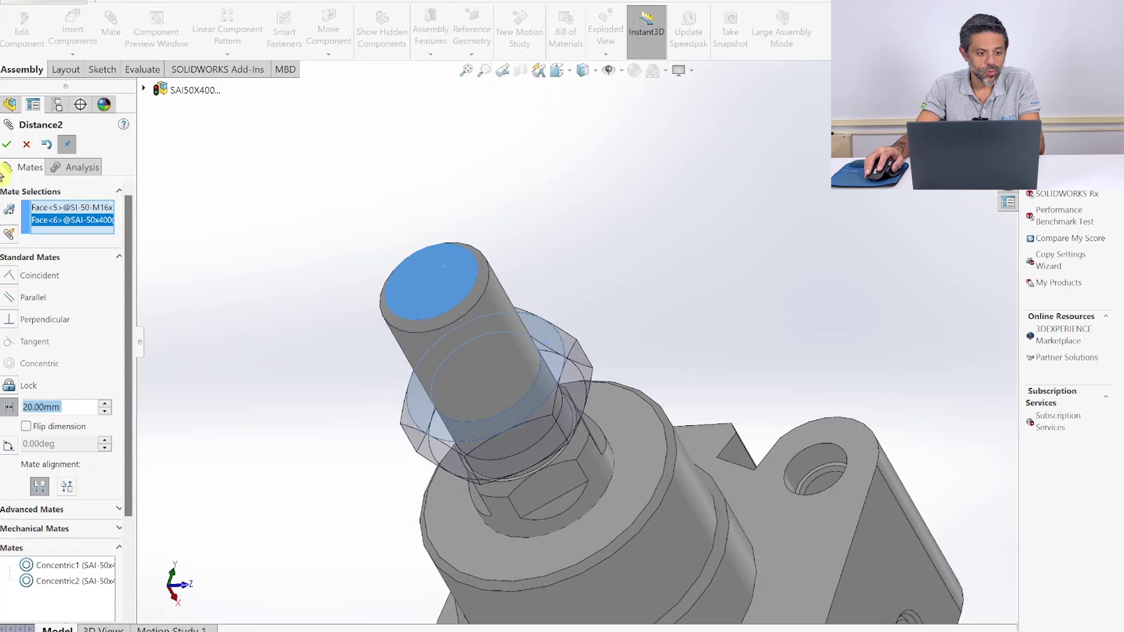
{"action": "left_click", "coordinate": [7, 143]}
Step: Check the movement of the mated rod and nut and examine the whole cylinder from different angles
{"action": "scroll", "coordinate": [649, 317], "scroll_direction": "up", "scroll_amount": 5}
{"action": "left_click_drag", "start_coordinate": [550, 339], "coordinate": [659, 351]}
{"action": "middle_click_drag", "start_coordinate": [660, 352], "coordinate": [657, 422]}
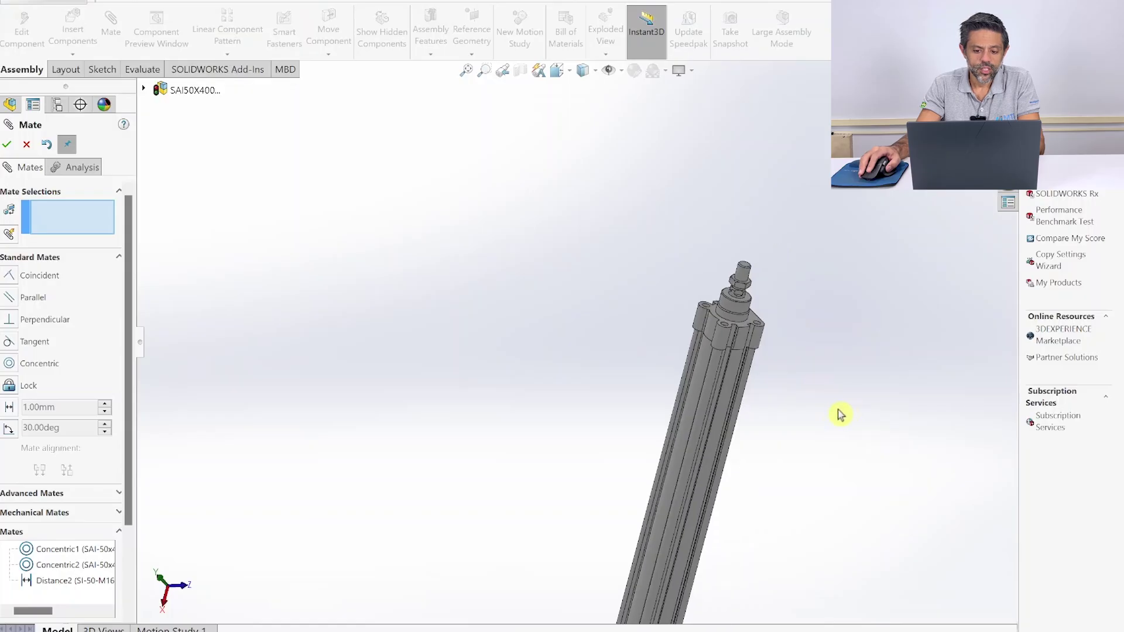
{"action": "middle_click_drag", "start_coordinate": [840, 414], "coordinate": [673, 296]}
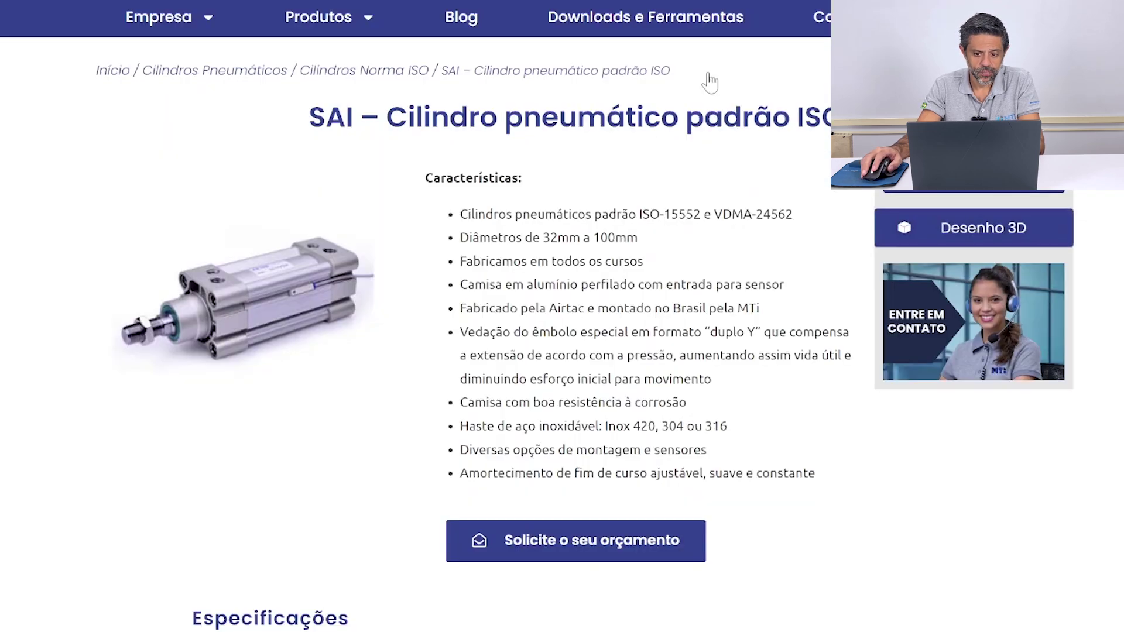
Step: Switch to the MTi website and look through the tools on the Downloads e Ferramentas page
{"action": "left_click", "coordinate": [662, 22]}
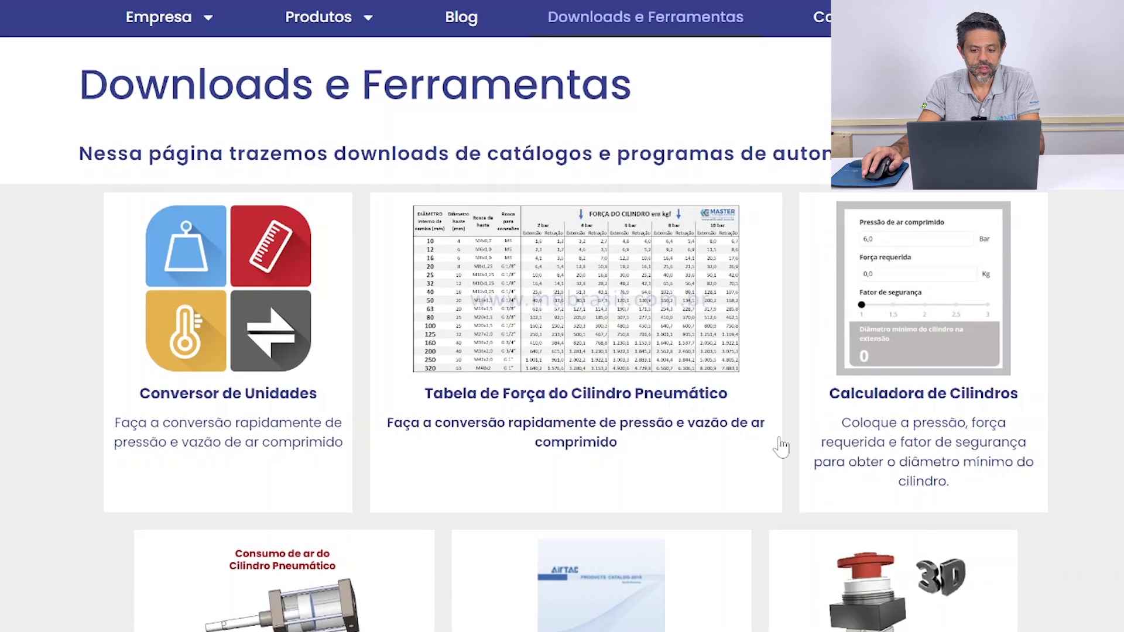
{"action": "scroll", "coordinate": [781, 447], "scroll_direction": "down", "scroll_amount": 3}
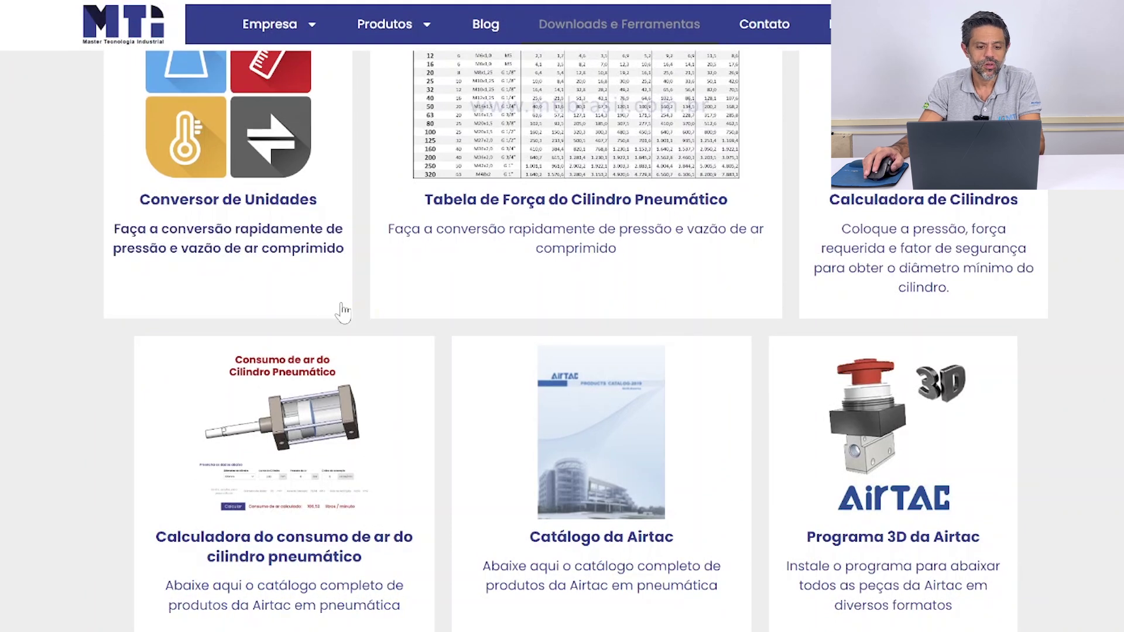
{"action": "scroll", "coordinate": [322, 296], "scroll_direction": "up", "scroll_amount": 3}
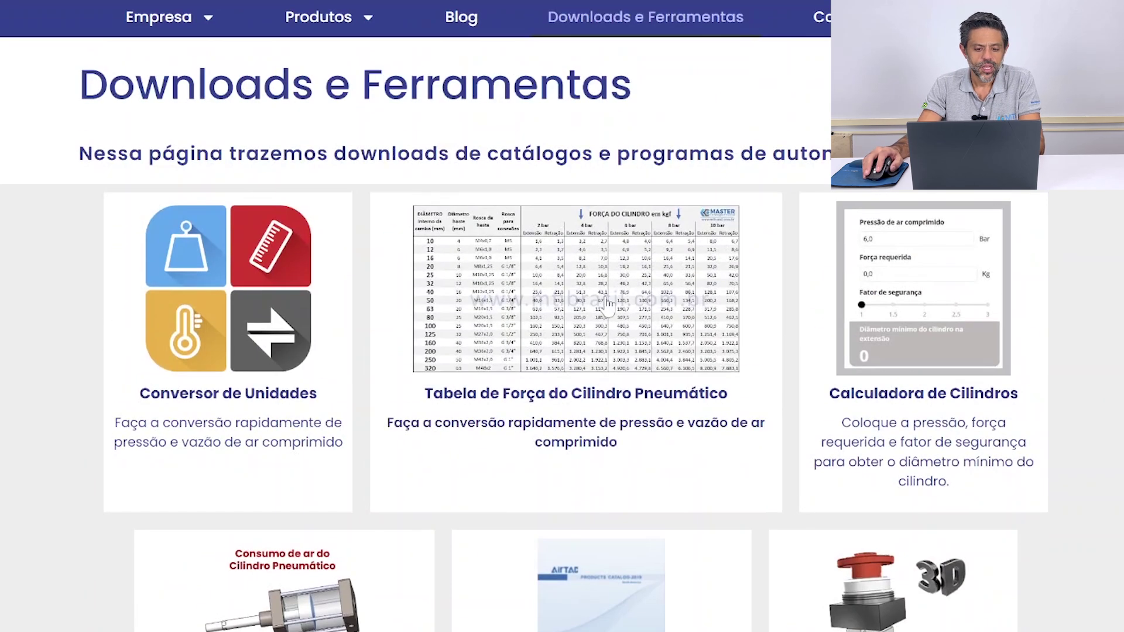
Step: Open the Tabela de Força do Cilindro Pneumático and enlarge the force table for reading
{"action": "left_click", "coordinate": [553, 322]}
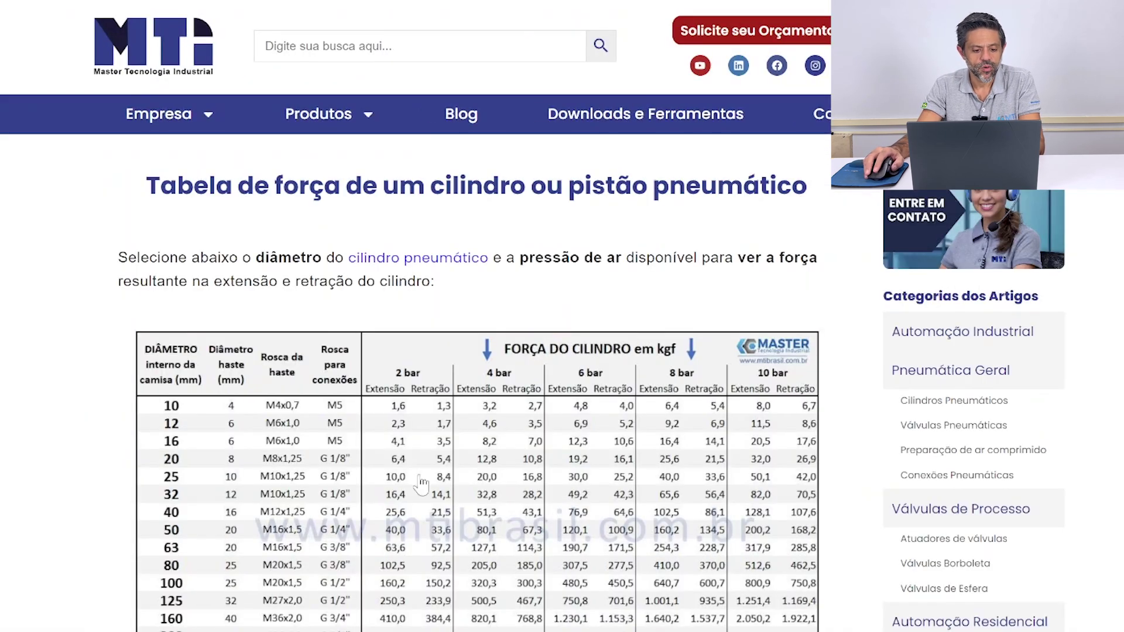
{"action": "scroll", "coordinate": [446, 352], "scroll_direction": "down", "scroll_amount": 2}
{"action": "left_click", "coordinate": [446, 351]}
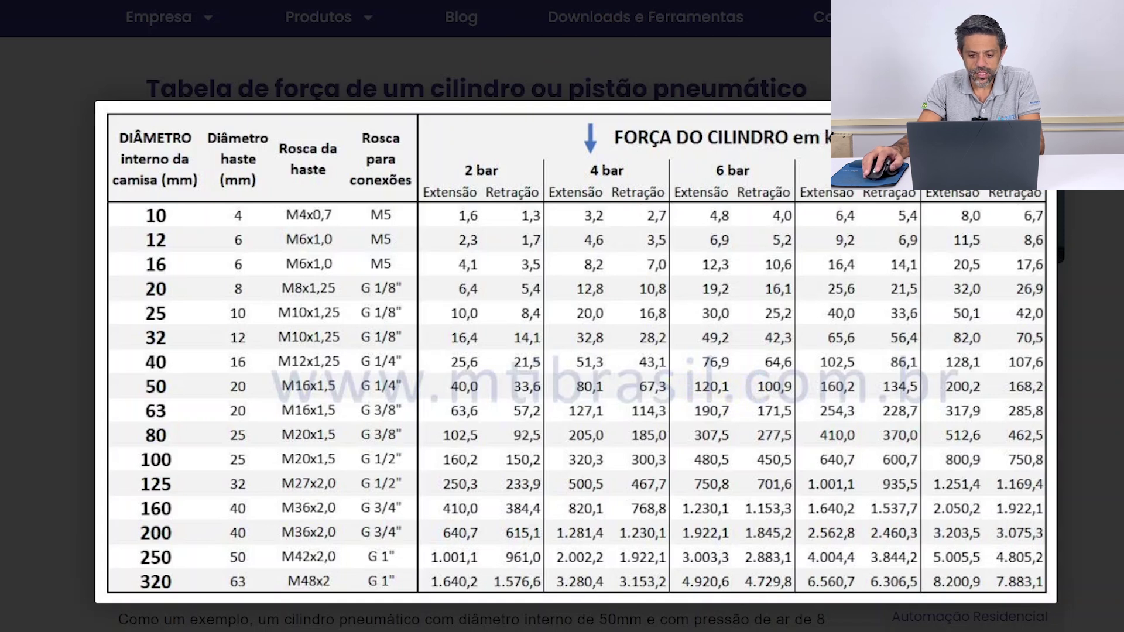
Step: Switch back to SOLIDWORKS, view the assembled cylinder and leave the Mate command
{"action": "left_click", "coordinate": [1100, 25]}
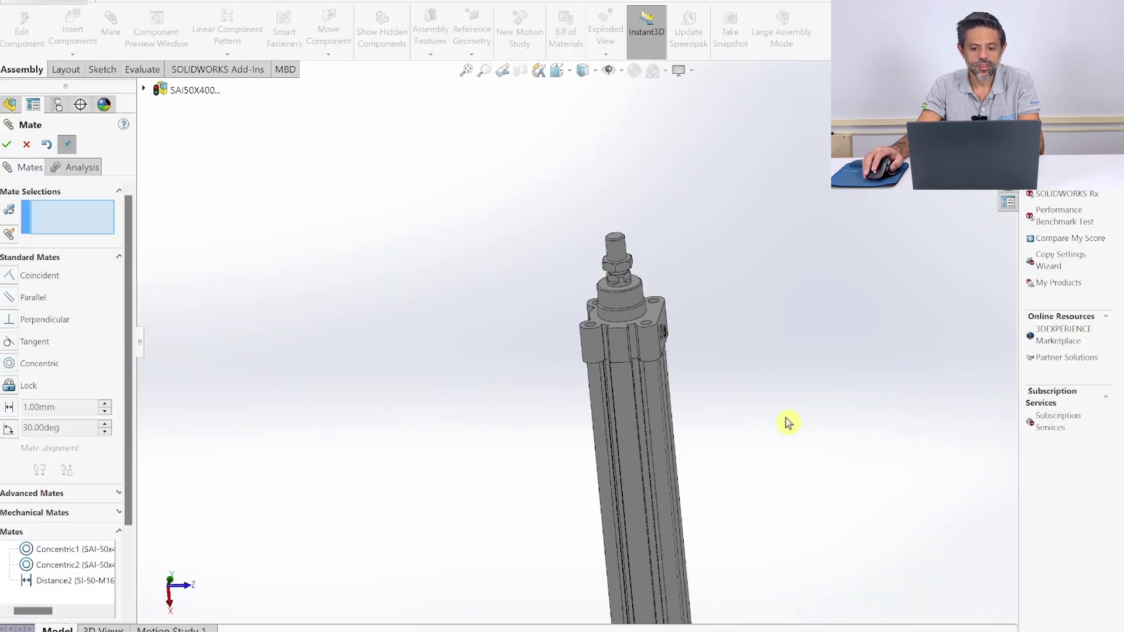
{"action": "middle_click_drag", "start_coordinate": [787, 423], "coordinate": [815, 385]}
{"action": "key", "text": "Escape"}
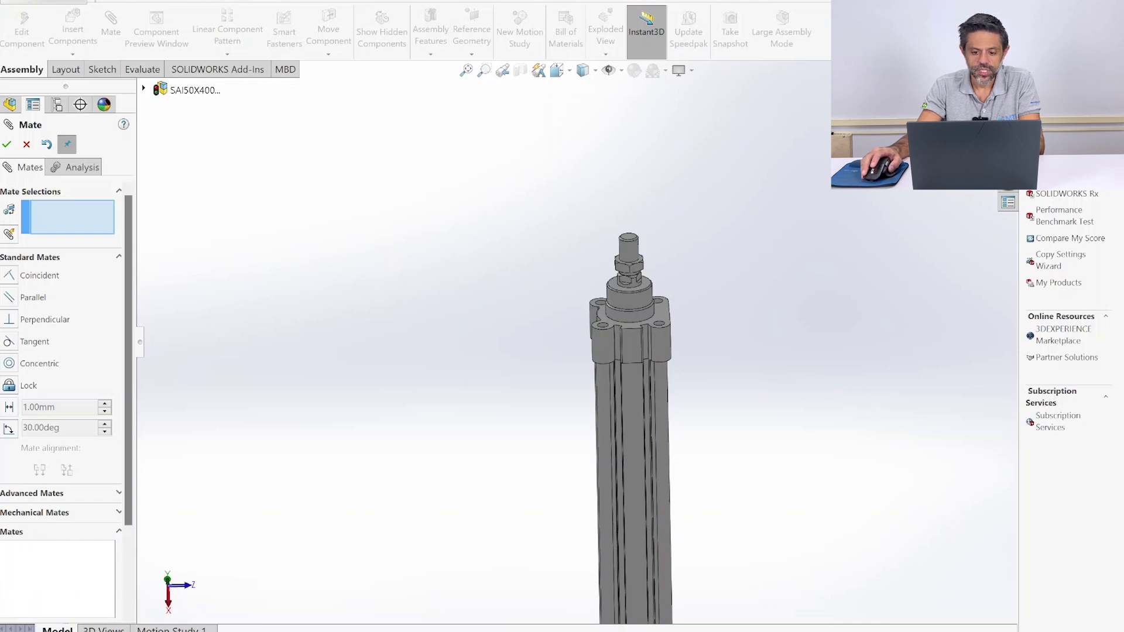
Step: Close the SAI50X400 assembly without saving its changes
{"action": "key", "text": "ctrl+w"}
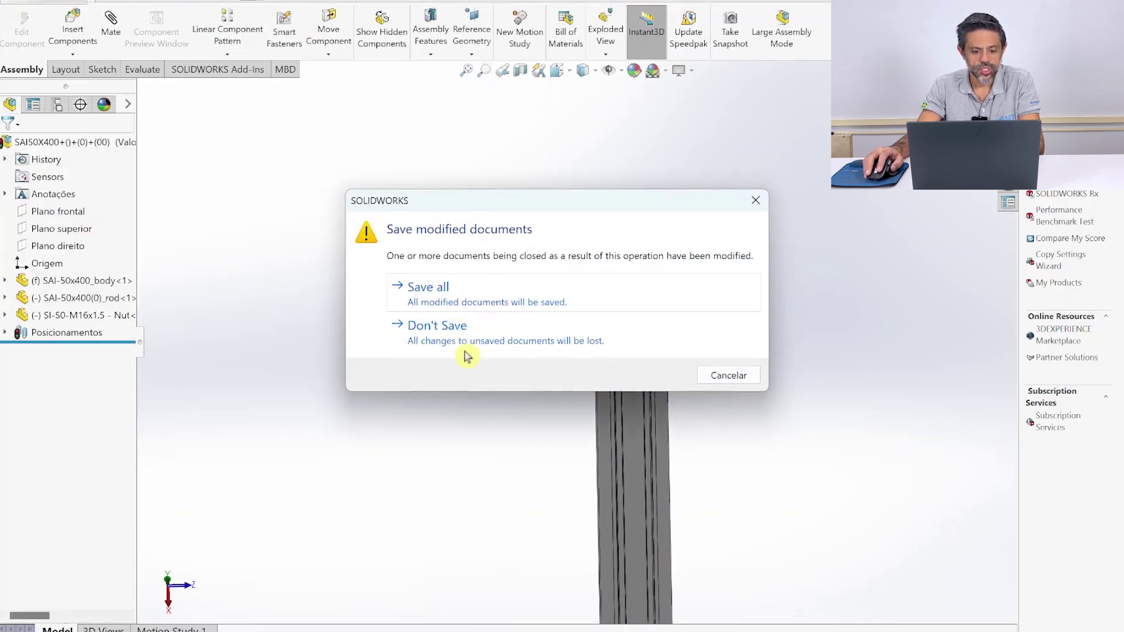
{"action": "left_click", "coordinate": [440, 328]}
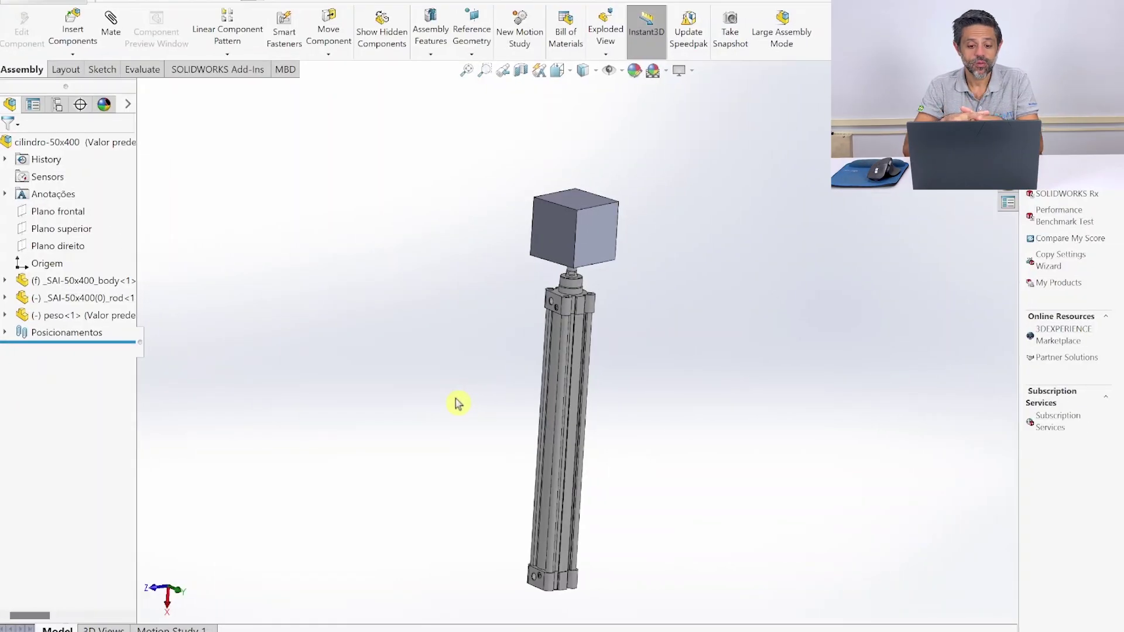
Step: Examine the cilindro-50x400 assembly and the peso block mounted on the cylinder's rod from different distances and angles
{"action": "scroll", "coordinate": [544, 261], "scroll_direction": "down", "scroll_amount": 5}
{"action": "middle_click_drag", "start_coordinate": [535, 384], "coordinate": [497, 457]}
{"action": "left_click", "coordinate": [677, 281]}
{"action": "left_click", "coordinate": [903, 386]}
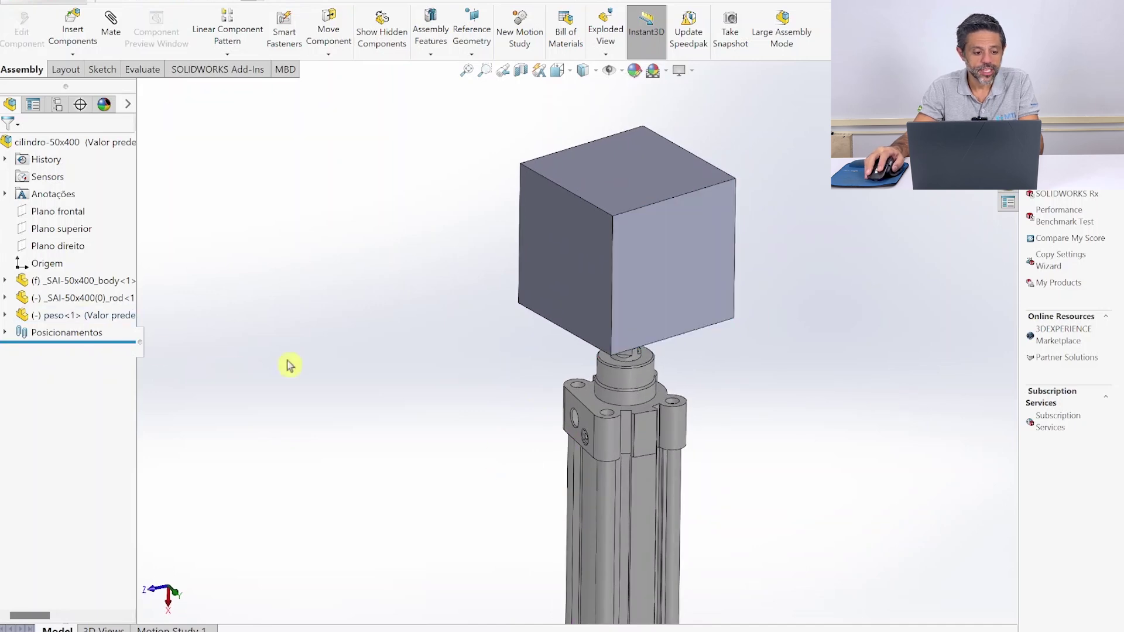
{"action": "left_click", "coordinate": [64, 321]}
{"action": "scroll", "coordinate": [791, 466], "scroll_direction": "up", "scroll_amount": 2}
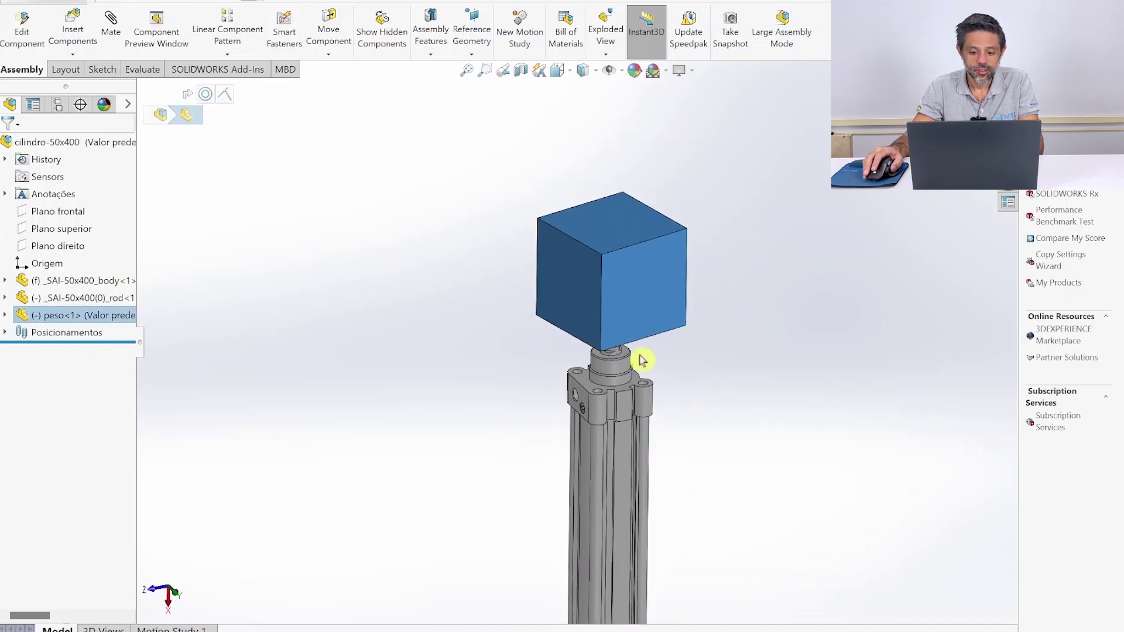
{"action": "left_click_drag", "start_coordinate": [610, 293], "coordinate": [586, 270]}
{"action": "left_click", "coordinate": [717, 351]}
{"action": "scroll", "coordinate": [816, 468], "scroll_direction": "up", "scroll_amount": 2}
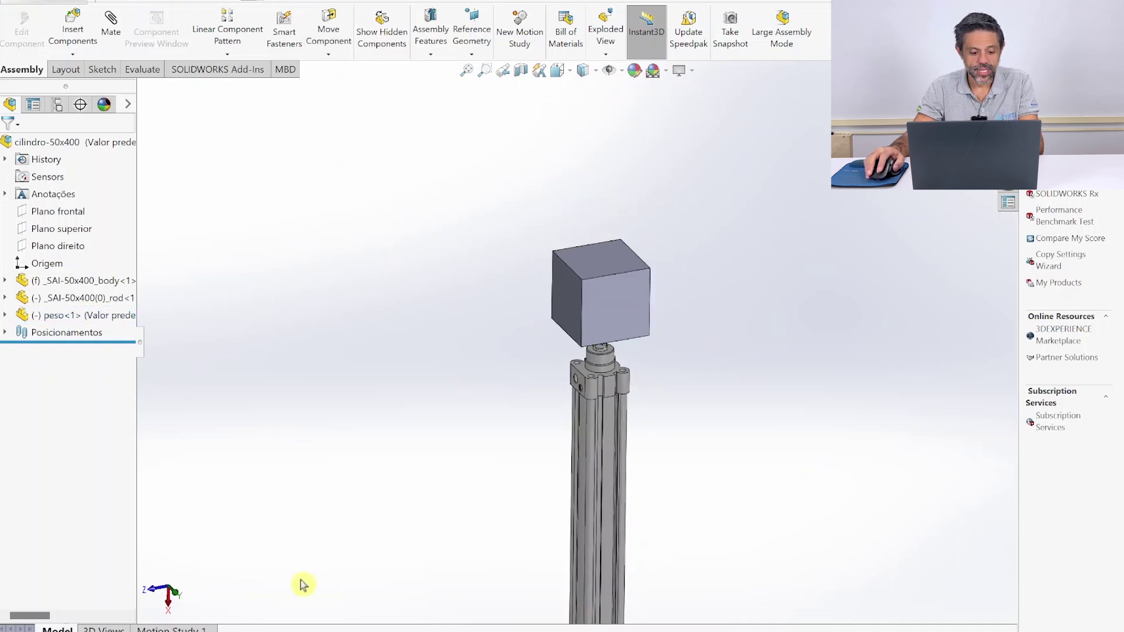
{"action": "scroll", "coordinate": [506, 528], "scroll_direction": "up", "scroll_amount": 2}
{"action": "middle_click_drag", "start_coordinate": [509, 527], "coordinate": [529, 509]}
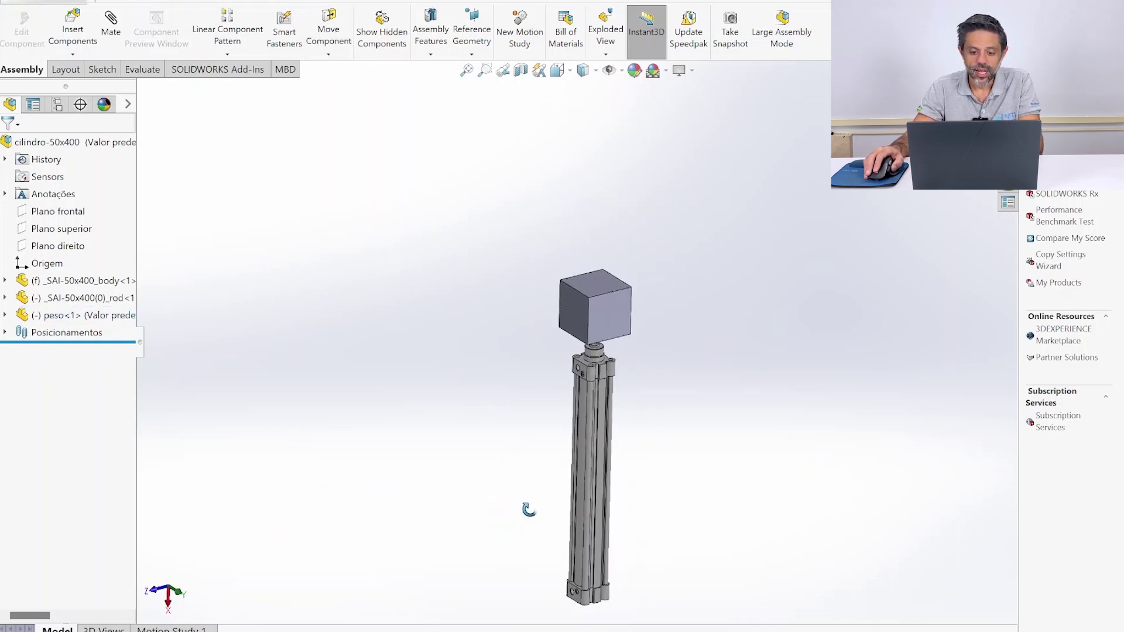
Step: Create a second motion study for the cilindro-50x400 assembly and check which study types are available
{"action": "left_click", "coordinate": [187, 629]}
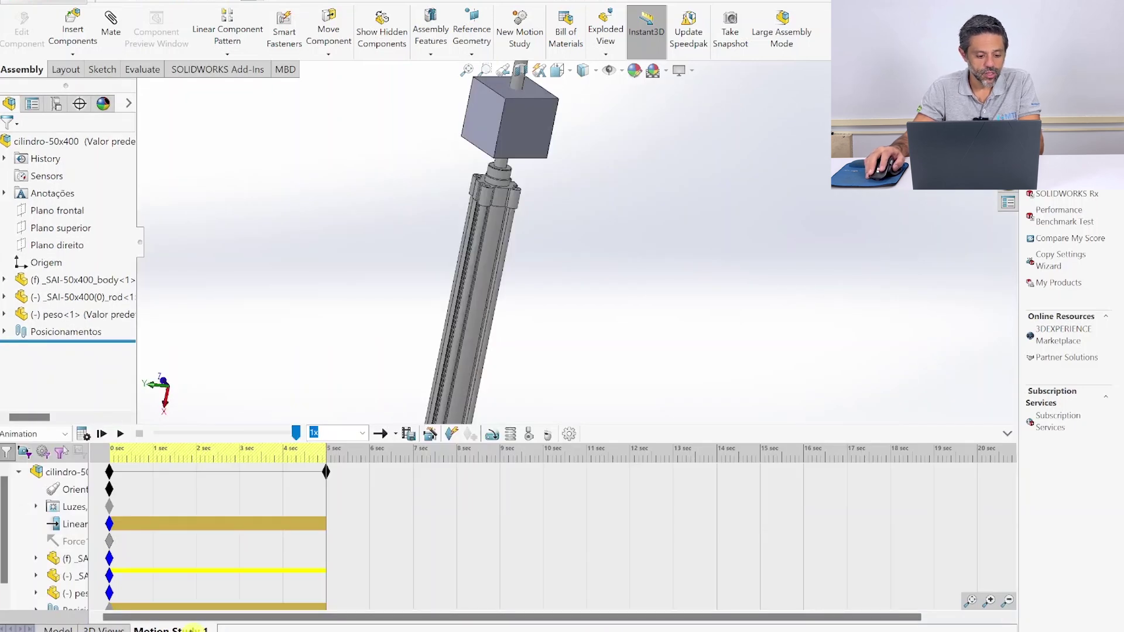
{"action": "right_click", "coordinate": [186, 629]}
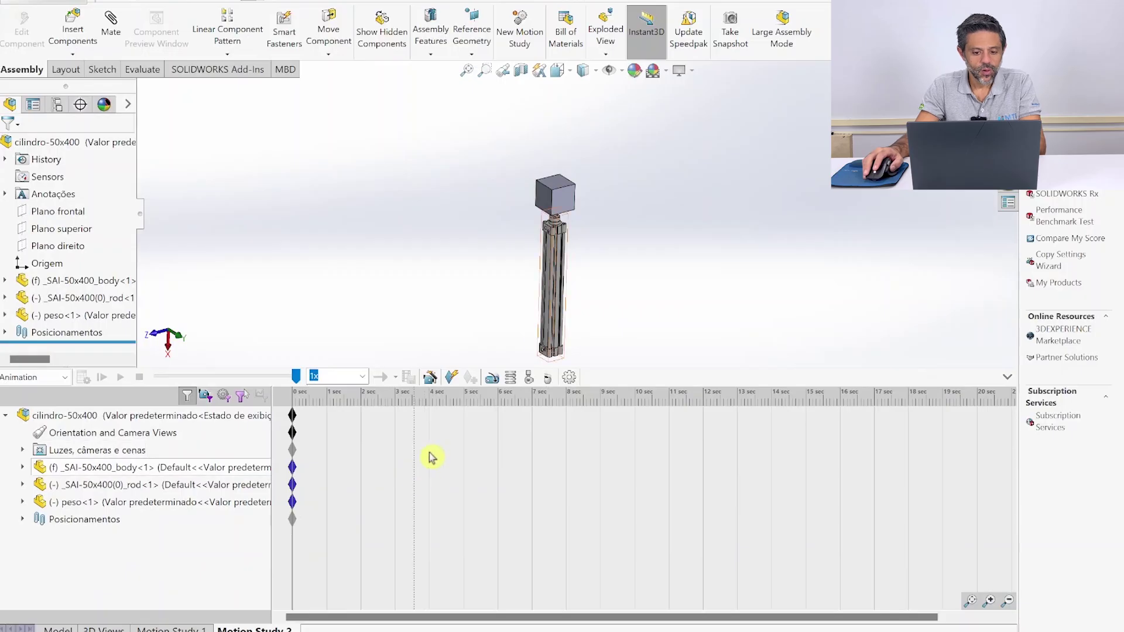
{"action": "left_click", "coordinate": [42, 381]}
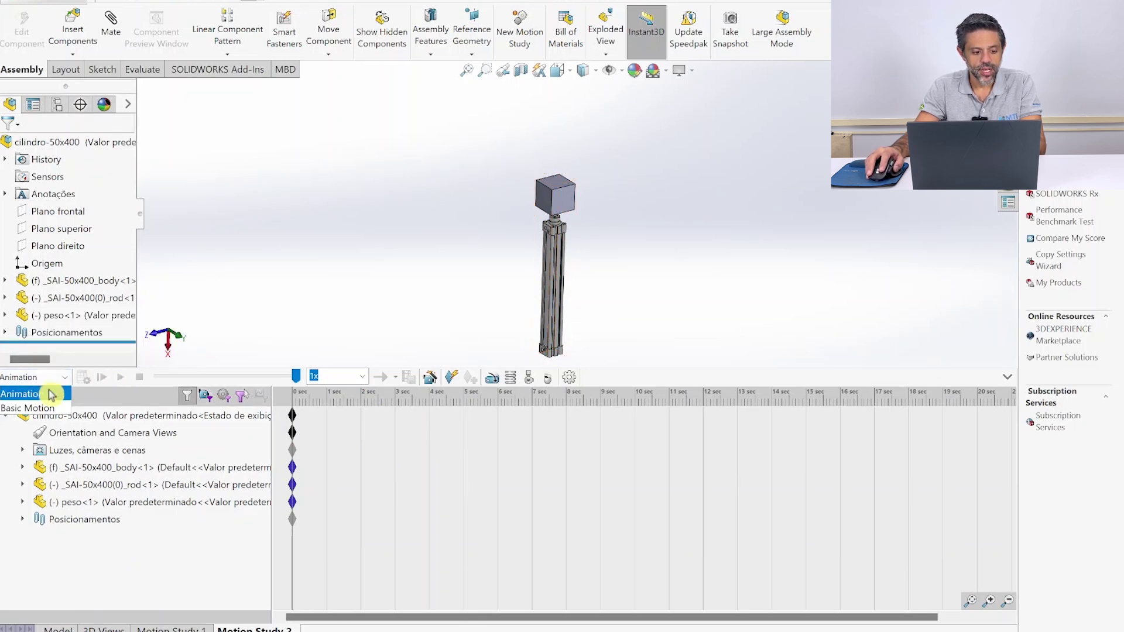
{"action": "left_click", "coordinate": [226, 331]}
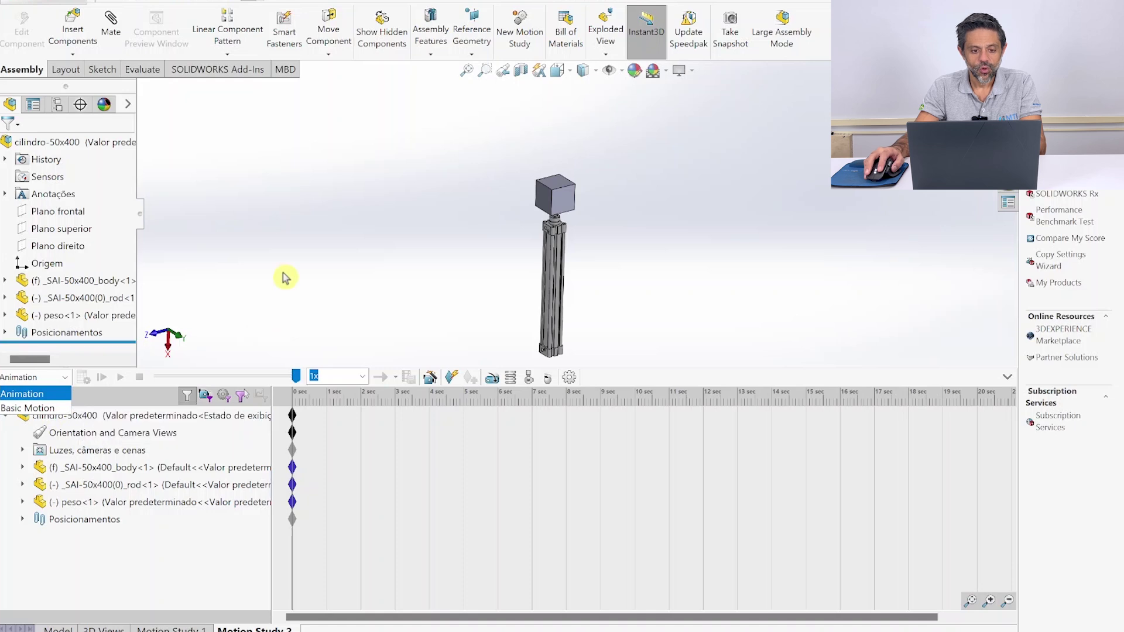
Step: Enable the SOLIDWORKS Motion add-in and set the new study's type to Motion Analysis
{"action": "left_click", "coordinate": [222, 70]}
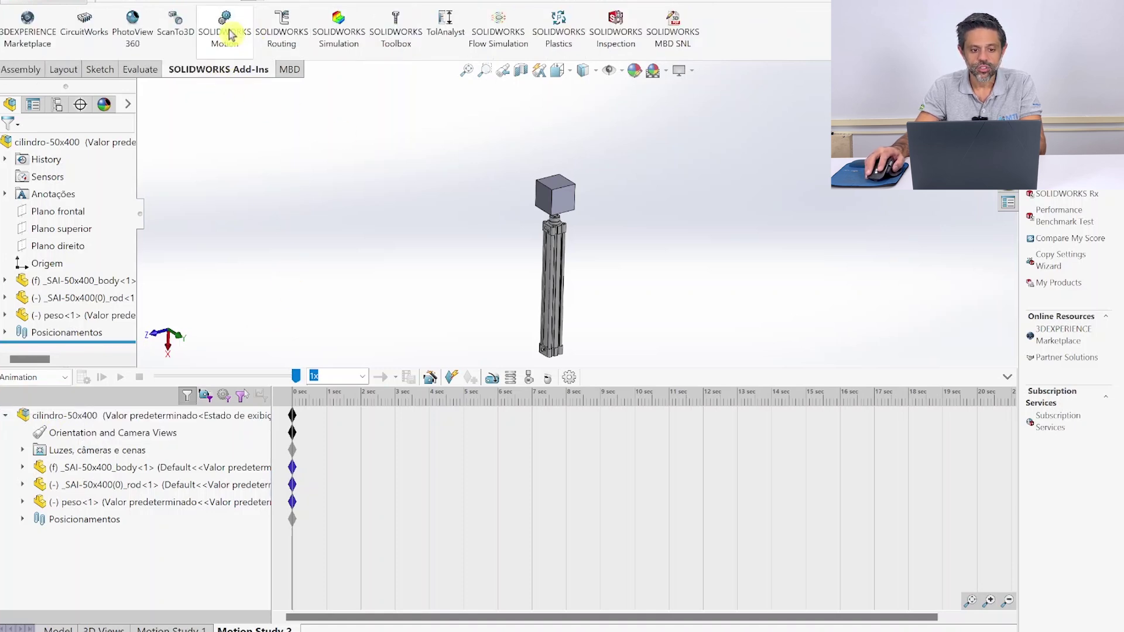
{"action": "left_click", "coordinate": [228, 47]}
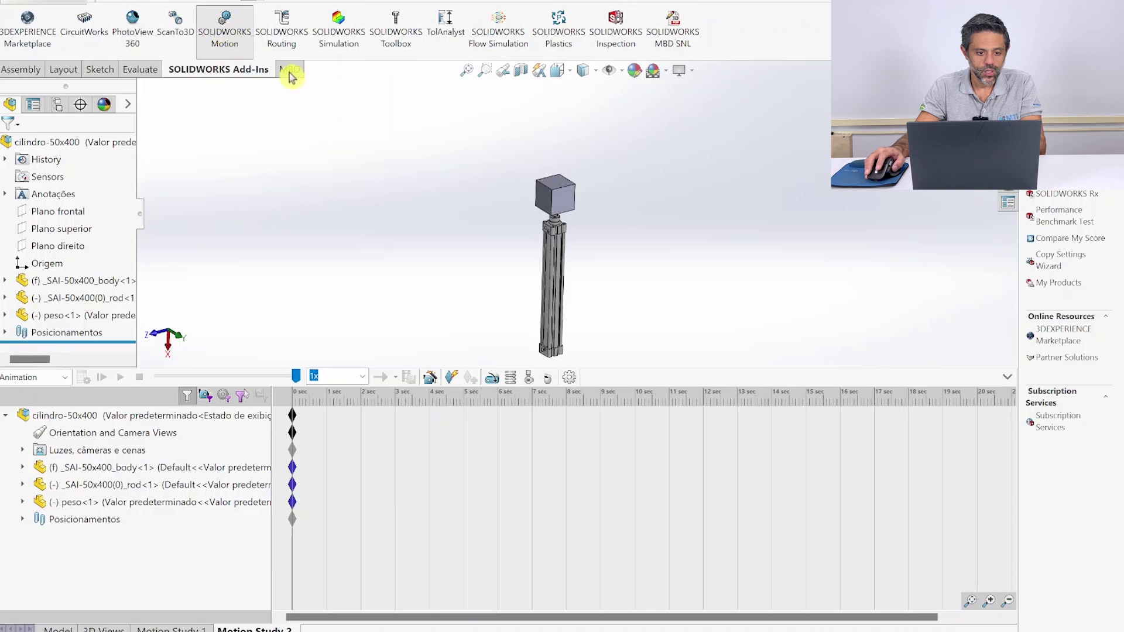
{"action": "left_click", "coordinate": [57, 383]}
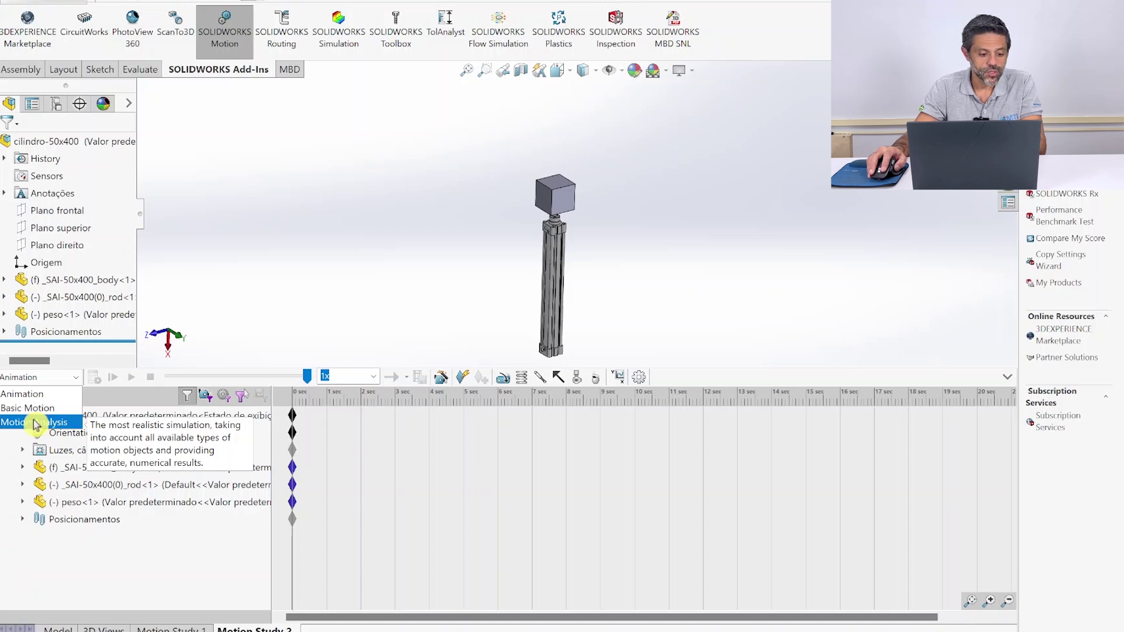
{"action": "left_click", "coordinate": [36, 423]}
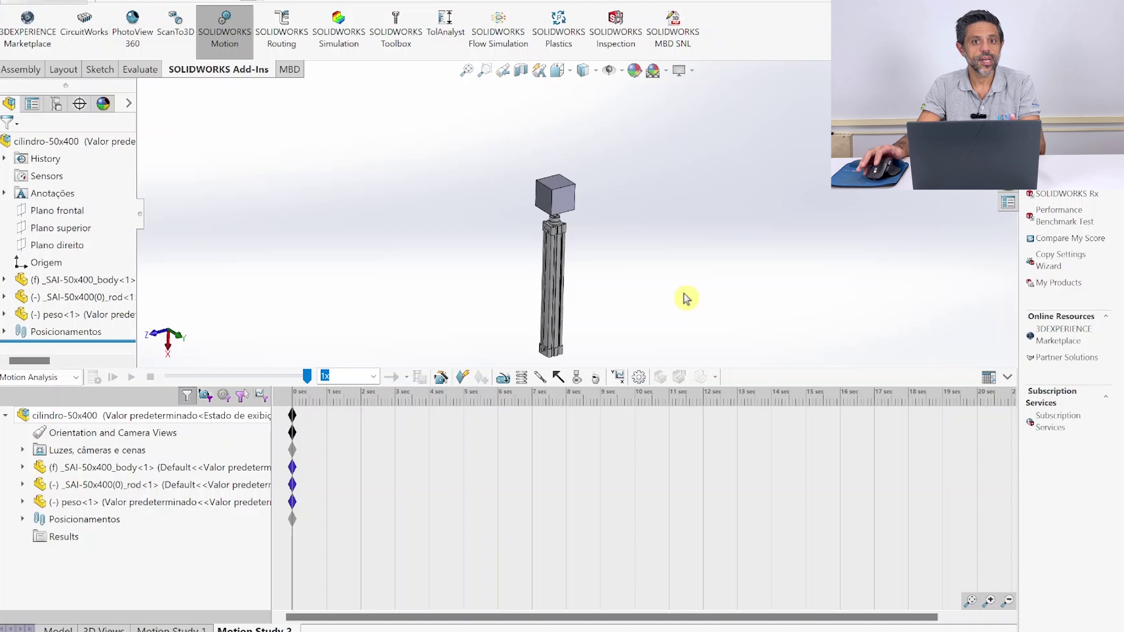
Step: Start an action-only force on the upper face of the peso block and reverse its direction to point down
{"action": "scroll", "coordinate": [538, 234], "scroll_direction": "down", "scroll_amount": 2}
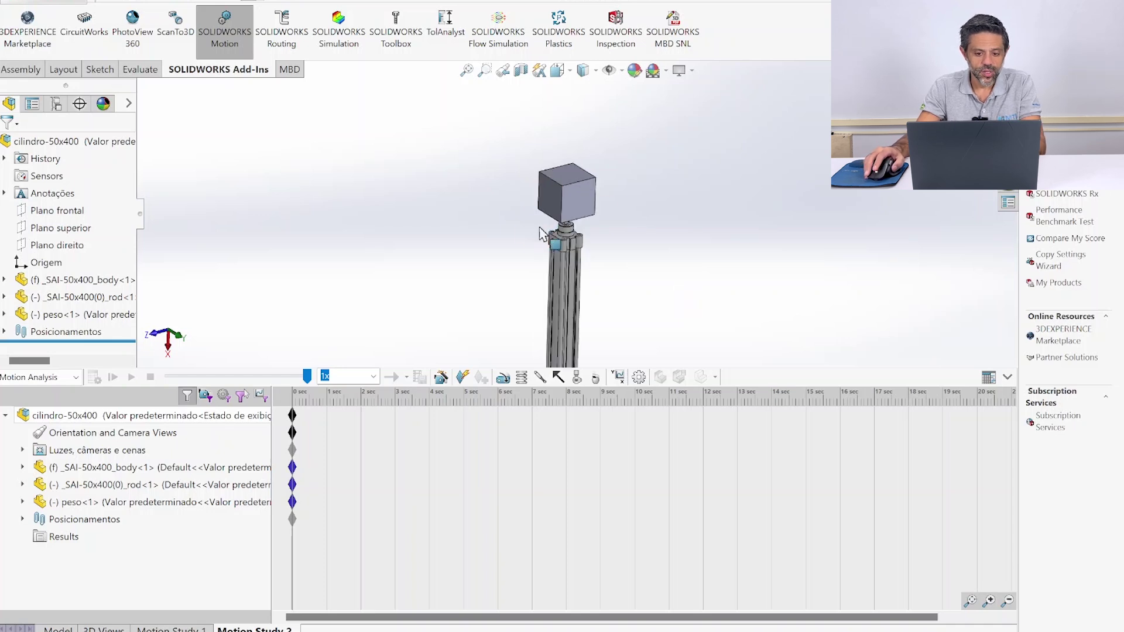
{"action": "left_click", "coordinate": [502, 373]}
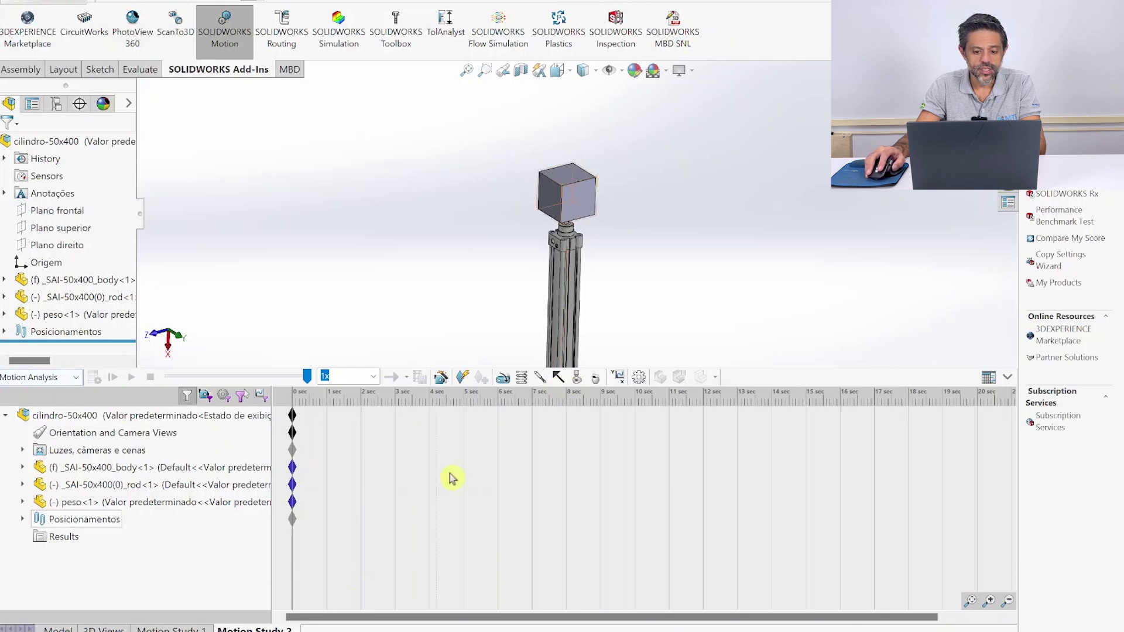
{"action": "left_click", "coordinate": [558, 378]}
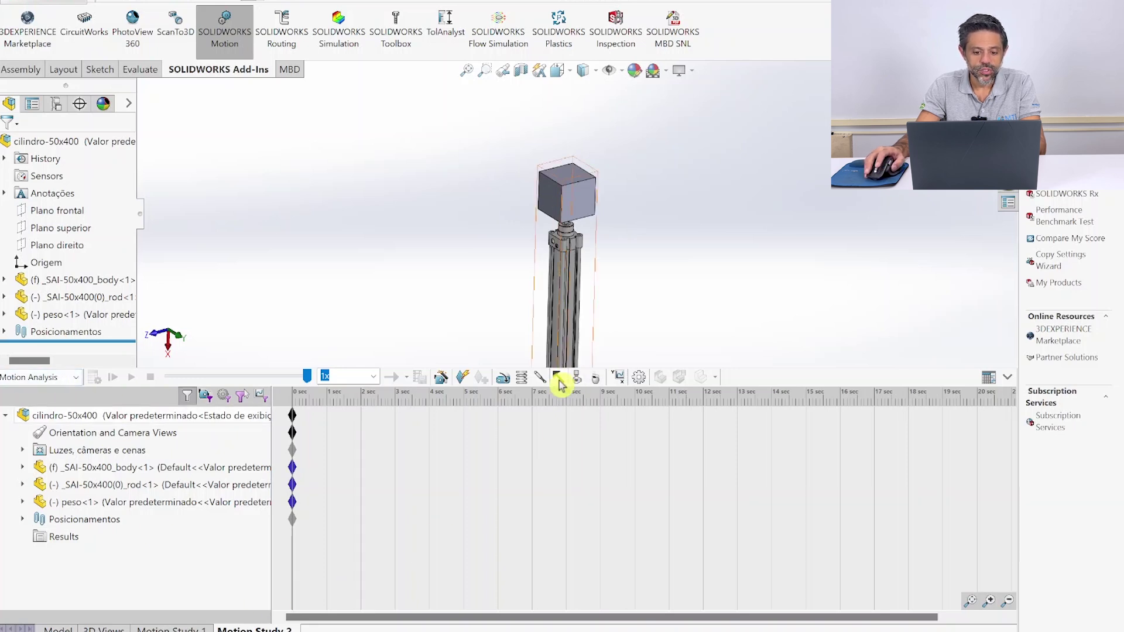
{"action": "scroll", "coordinate": [577, 199], "scroll_direction": "down", "scroll_amount": 2}
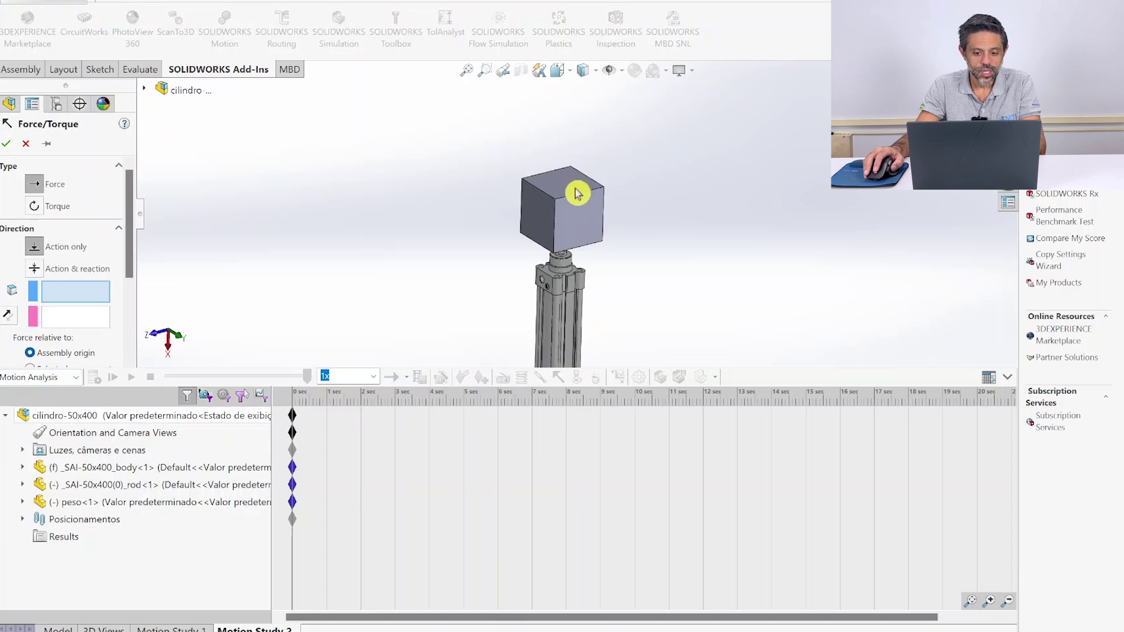
{"action": "scroll", "coordinate": [576, 195], "scroll_direction": "down", "scroll_amount": 2}
{"action": "left_click", "coordinate": [559, 177]}
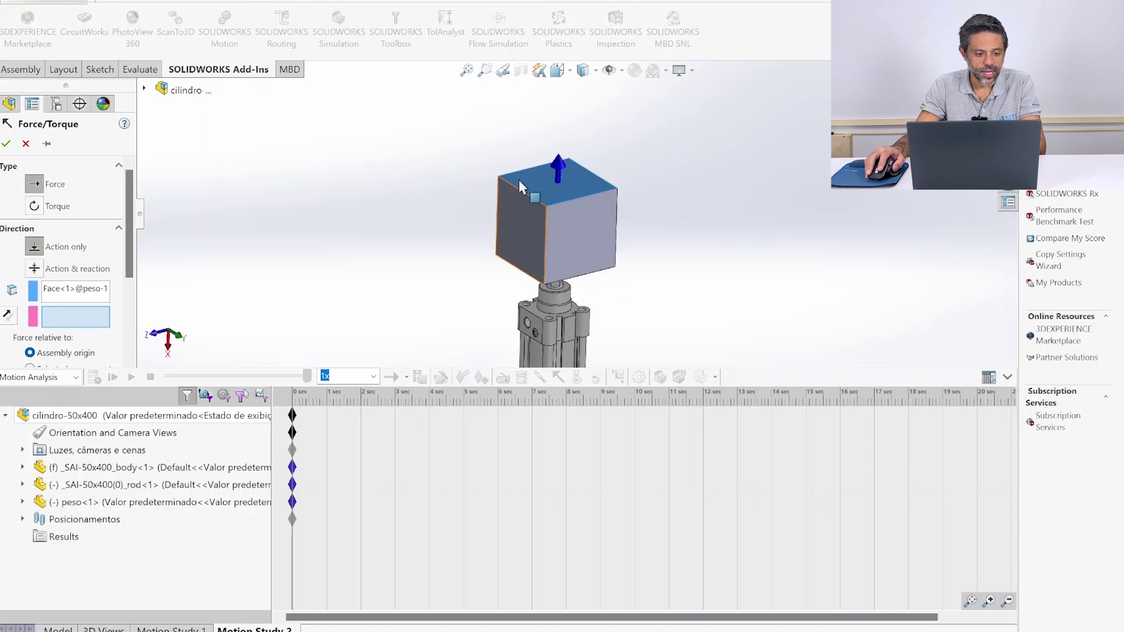
{"action": "left_click", "coordinate": [8, 315]}
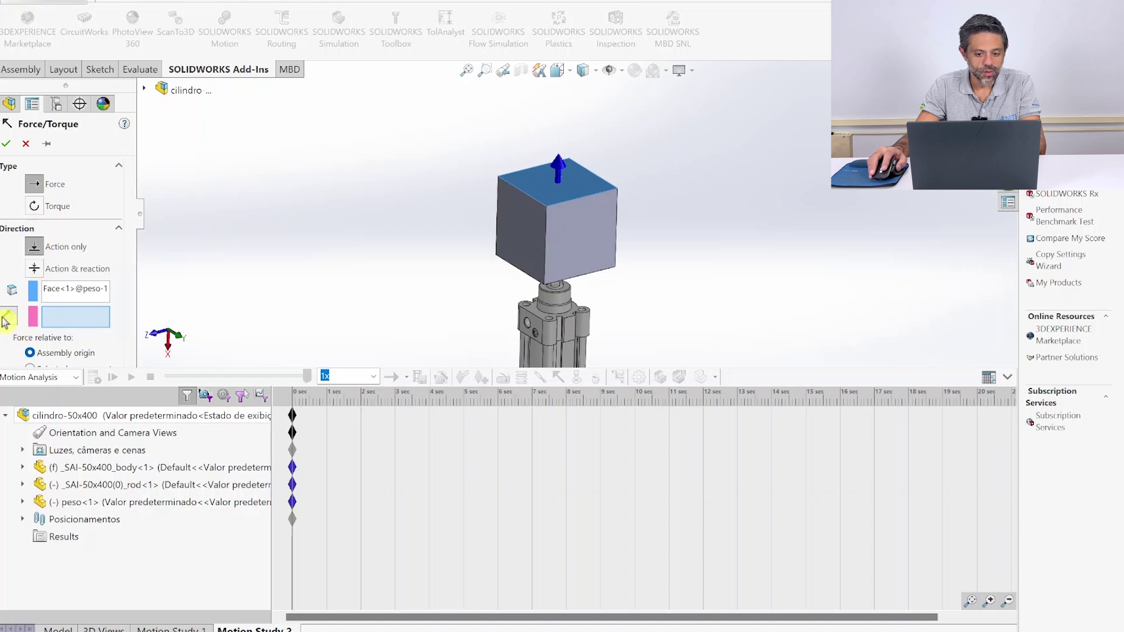
Step: Set the force on the block to a constant 100 N and accept it
{"action": "scroll", "coordinate": [82, 328], "scroll_direction": "down", "scroll_amount": 3}
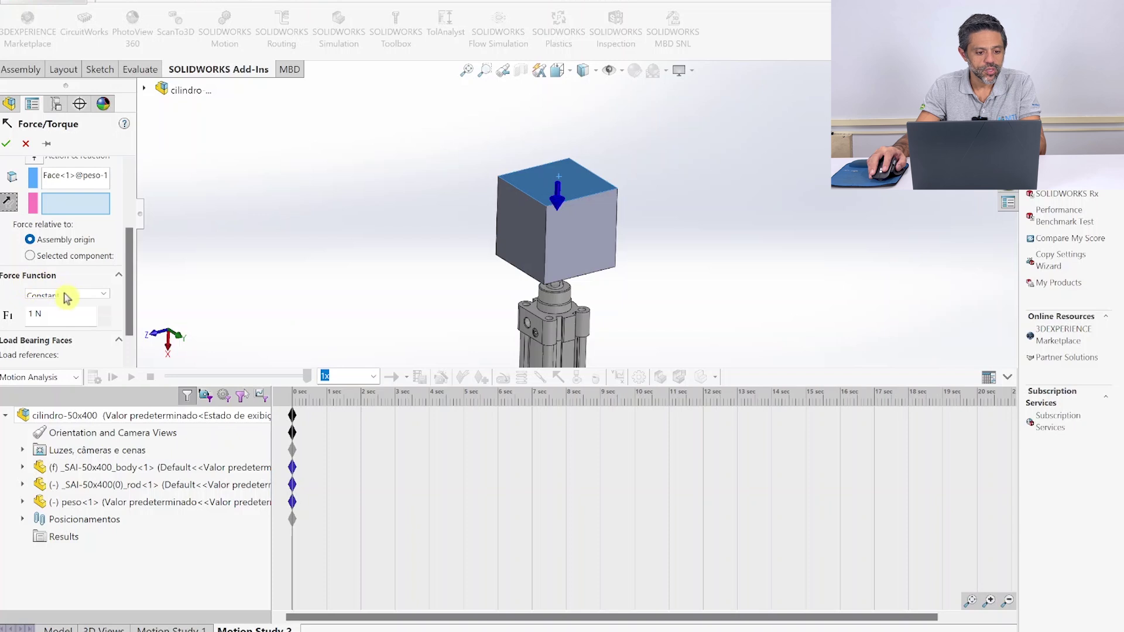
{"action": "left_click", "coordinate": [55, 298]}
{"action": "left_click", "coordinate": [56, 300]}
{"action": "key", "text": "Tab"}
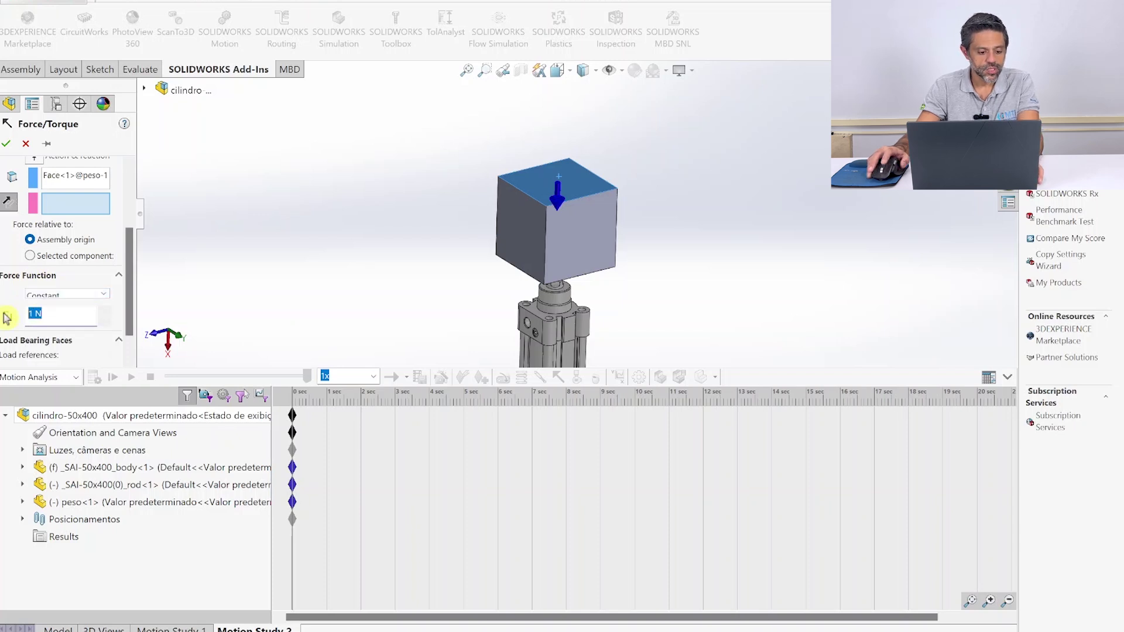
{"action": "type", "text": "100"}
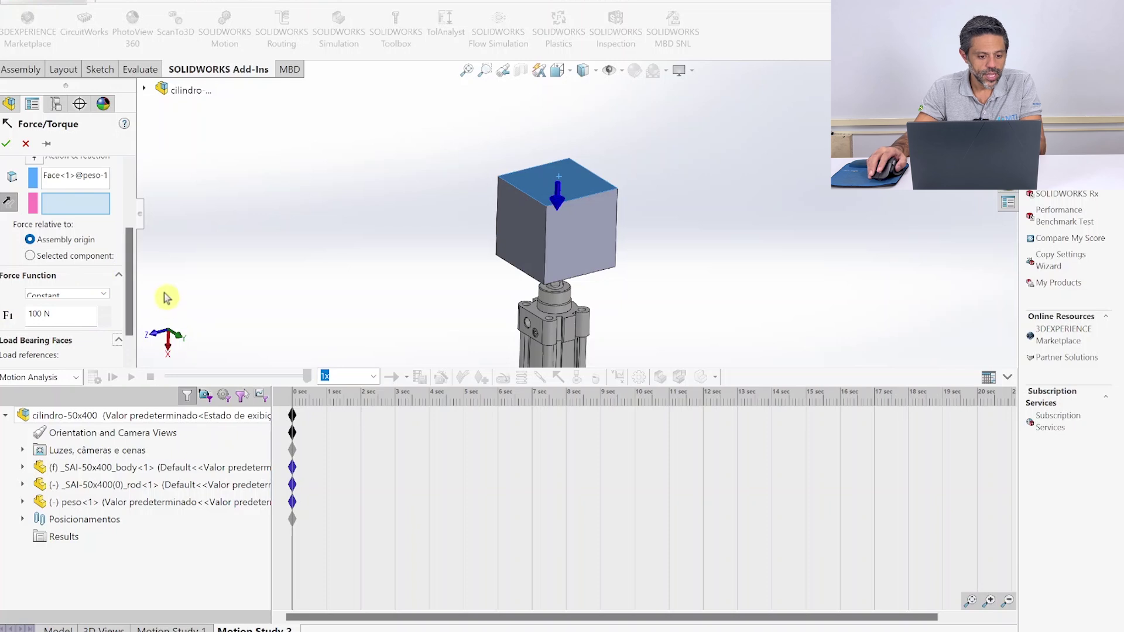
{"action": "scroll", "coordinate": [131, 270], "scroll_direction": "up", "scroll_amount": 1}
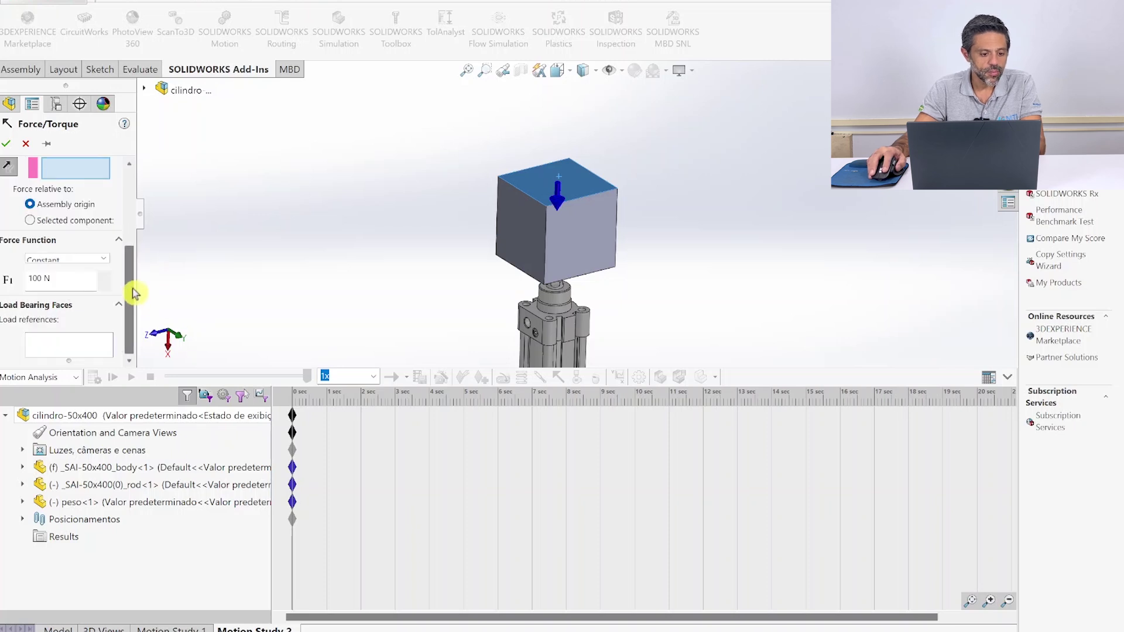
{"action": "left_click", "coordinate": [9, 145]}
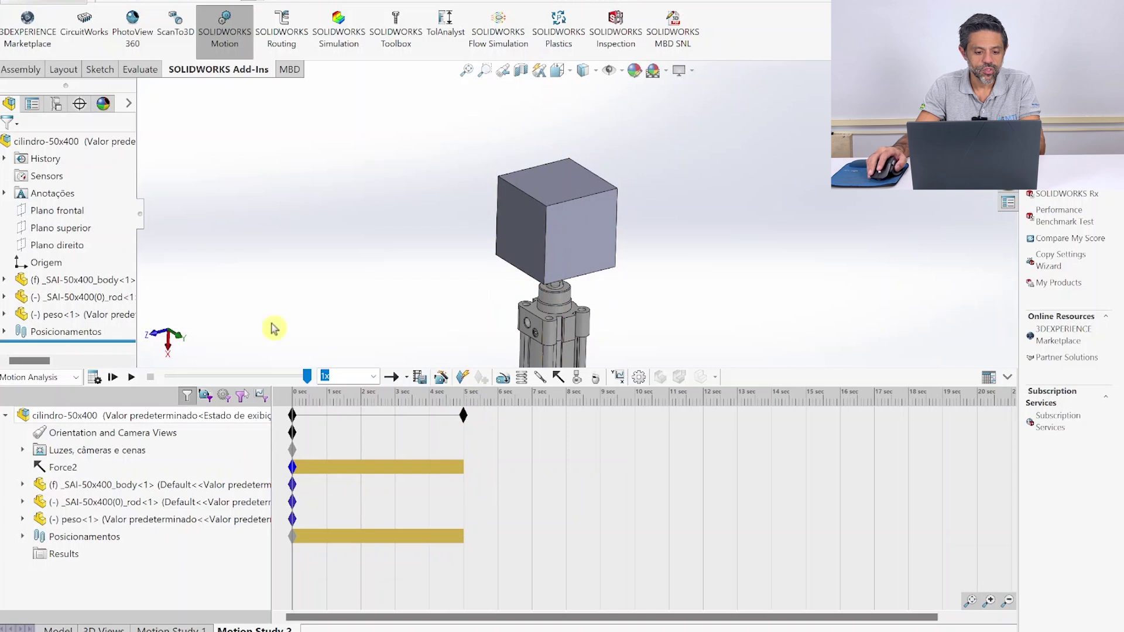
Step: Start a linear motor on the rod's cylindrical face below the block, moving relative to the cylinder body
{"action": "middle_click_drag", "start_coordinate": [657, 267], "coordinate": [647, 236]}
{"action": "scroll", "coordinate": [574, 252], "scroll_direction": "down", "scroll_amount": 3}
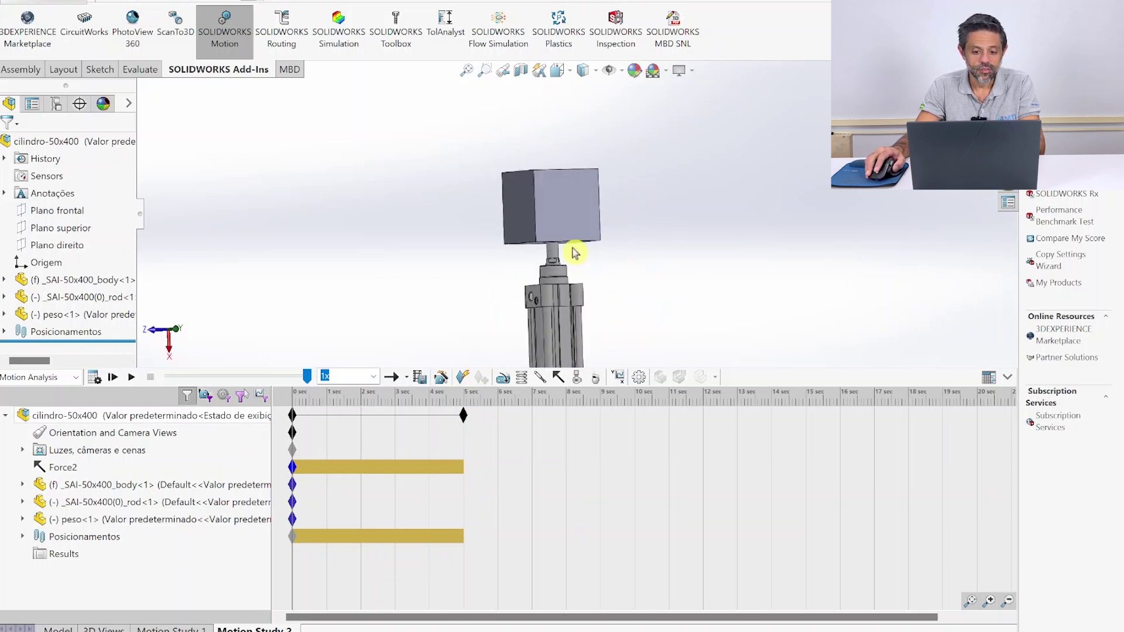
{"action": "middle_click_drag", "start_coordinate": [640, 226], "coordinate": [648, 243]}
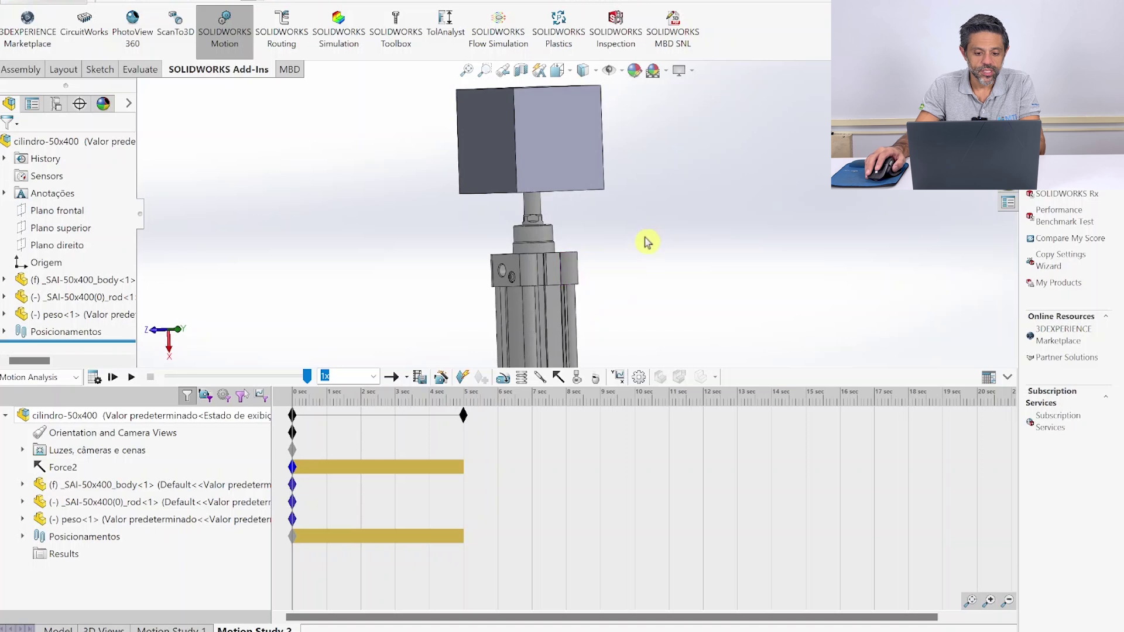
{"action": "left_click", "coordinate": [506, 381]}
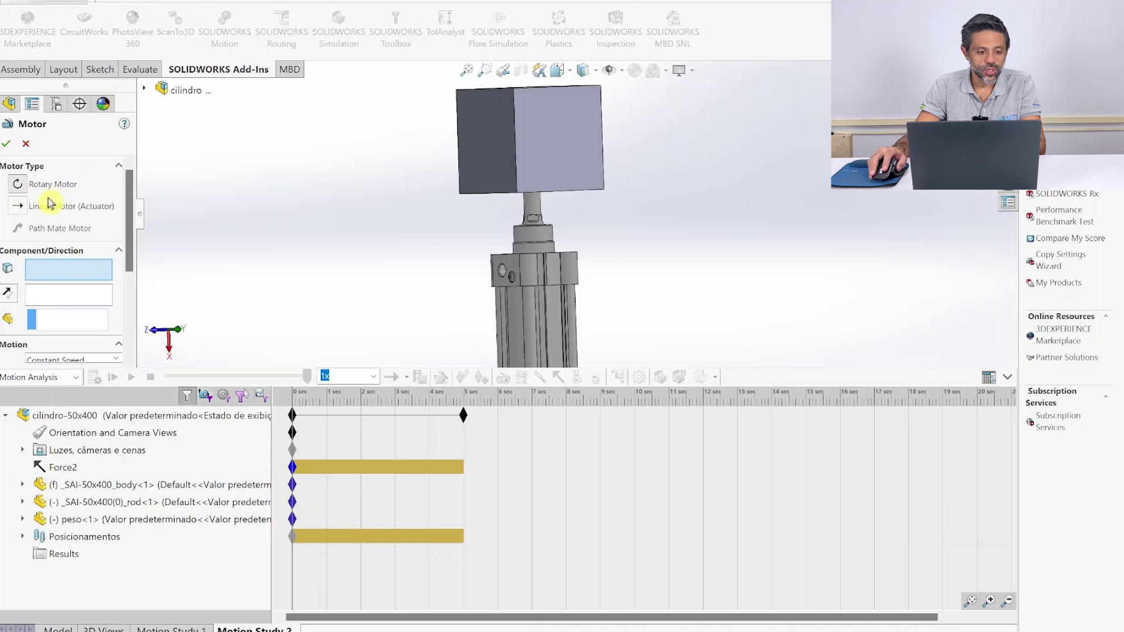
{"action": "left_click", "coordinate": [20, 209]}
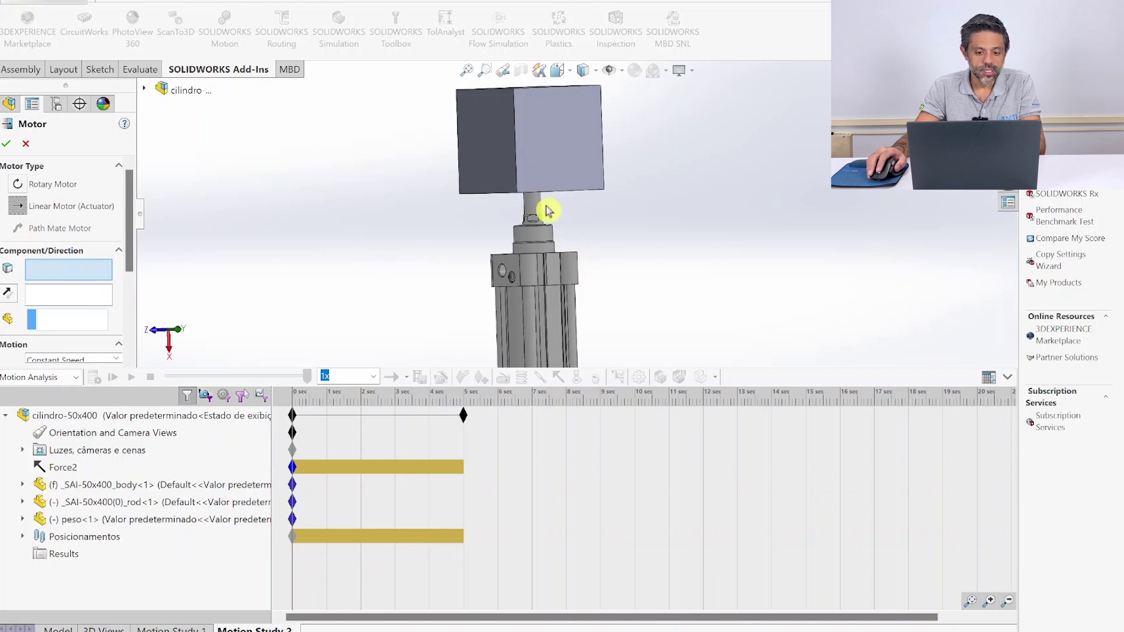
{"action": "scroll", "coordinate": [548, 222], "scroll_direction": "down", "scroll_amount": 4}
{"action": "left_click", "coordinate": [526, 198]}
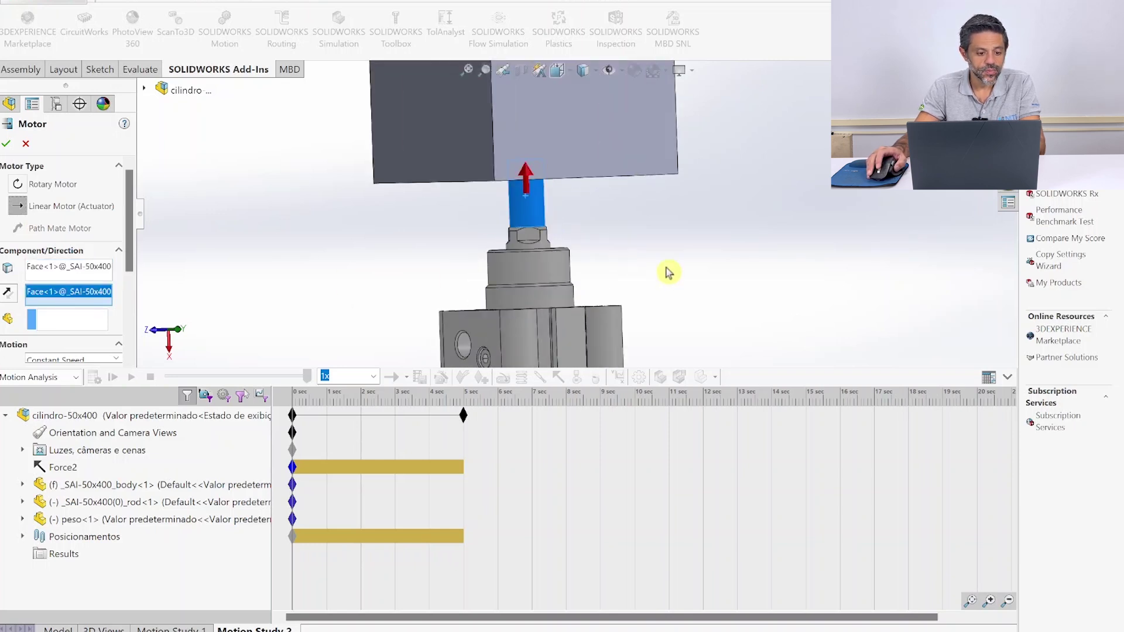
{"action": "scroll", "coordinate": [669, 272], "scroll_direction": "up", "scroll_amount": 2}
{"action": "left_click", "coordinate": [69, 319]}
{"action": "scroll", "coordinate": [543, 263], "scroll_direction": "down", "scroll_amount": 3}
{"action": "left_click", "coordinate": [539, 240]}
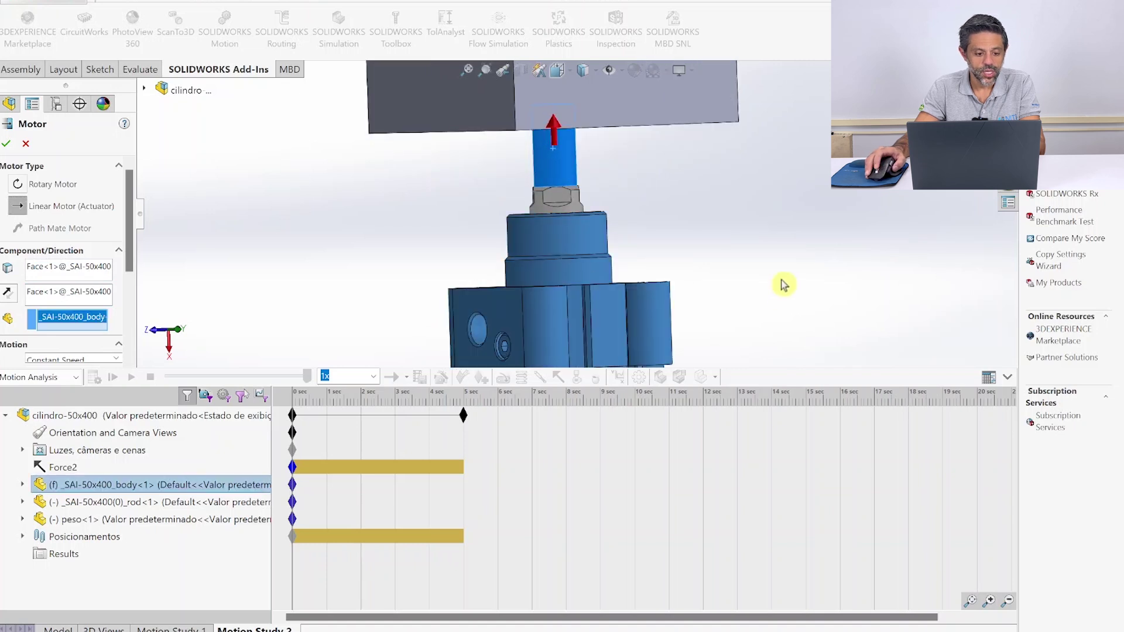
Step: Set the linear motor's motion to Distance with a 300 mm displacement and accept the motor
{"action": "scroll", "coordinate": [130, 268], "scroll_direction": "down", "scroll_amount": 2}
{"action": "scroll", "coordinate": [130, 268], "scroll_direction": "down", "scroll_amount": 1}
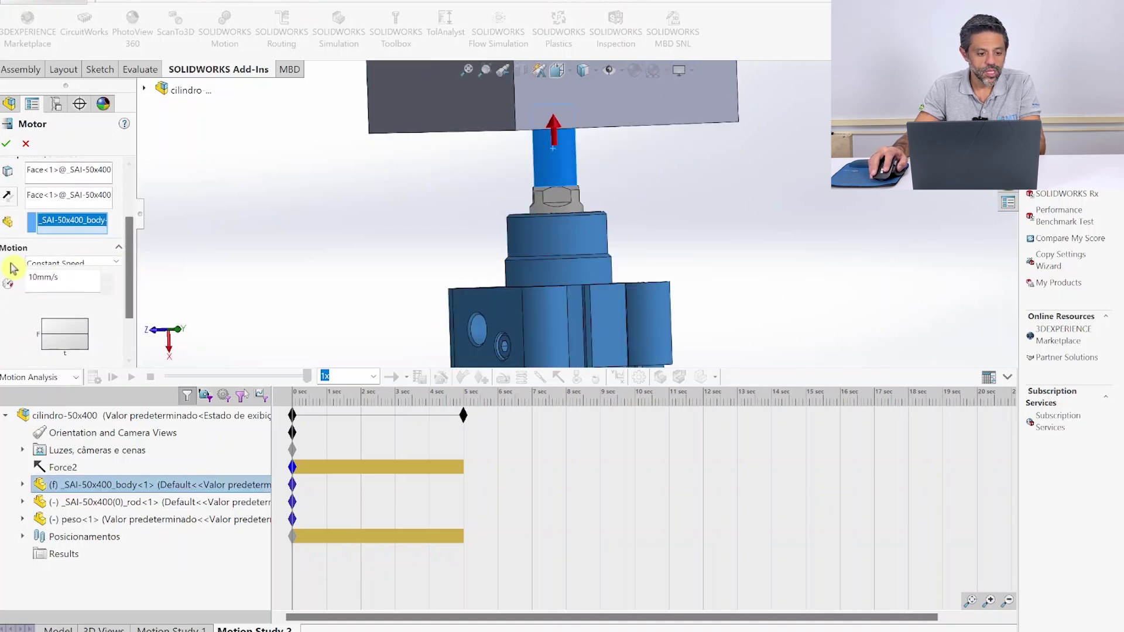
{"action": "left_click", "coordinate": [53, 264]}
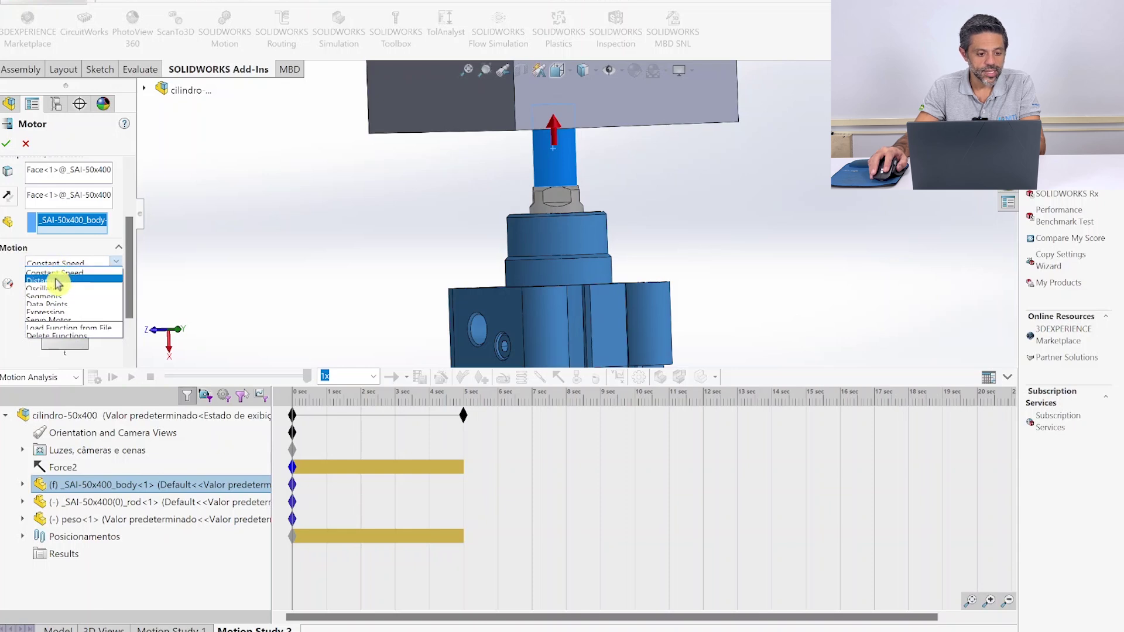
{"action": "left_click", "coordinate": [58, 282]}
{"action": "type", "text": "300"}
{"action": "key", "text": "Tab"}
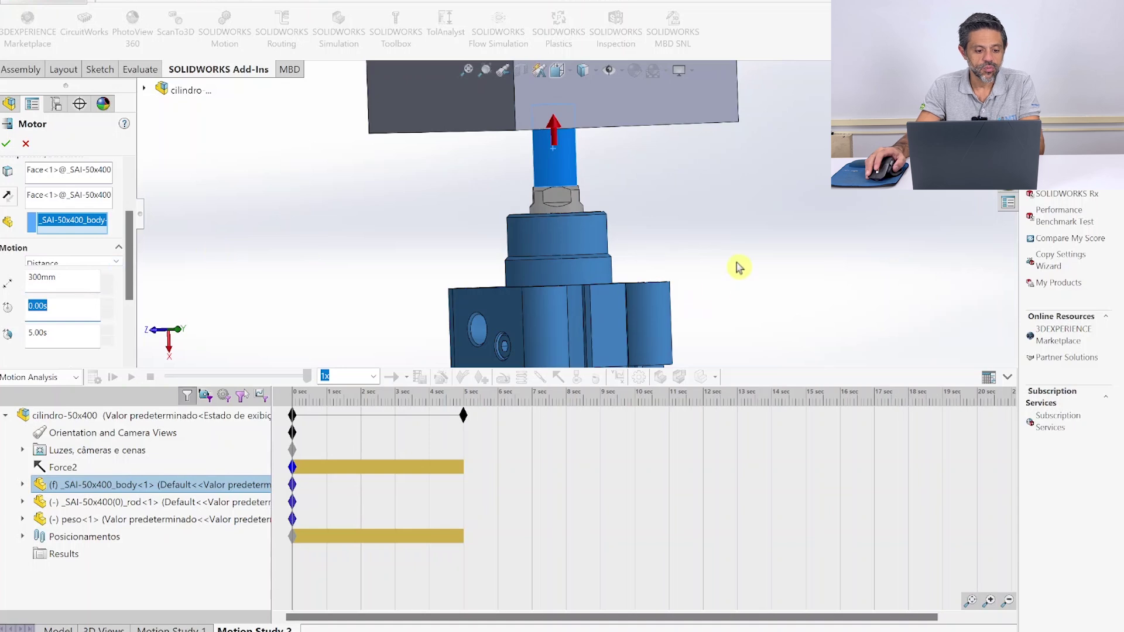
{"action": "scroll", "coordinate": [726, 297], "scroll_direction": "up", "scroll_amount": 2}
{"action": "left_click", "coordinate": [5, 144]}
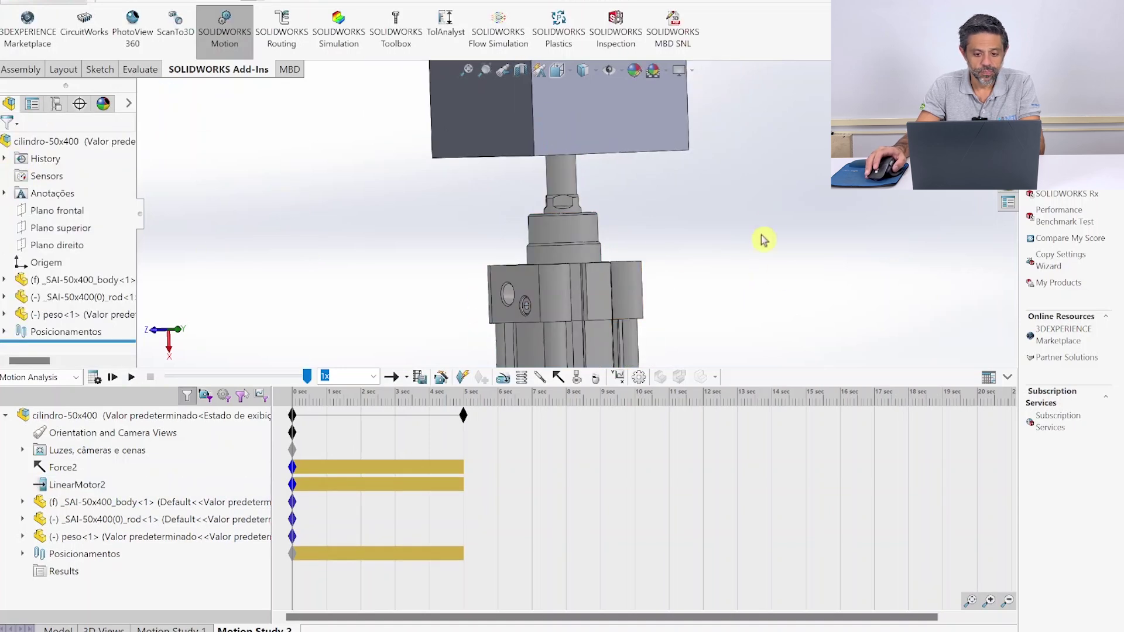
Step: Calculate the motion study so the cylinder lifts the loaded block over 5 seconds
{"action": "scroll", "coordinate": [761, 248], "scroll_direction": "up", "scroll_amount": 2}
{"action": "scroll", "coordinate": [691, 238], "scroll_direction": "up", "scroll_amount": 2}
{"action": "middle_click_drag", "start_coordinate": [685, 238], "coordinate": [727, 301]}
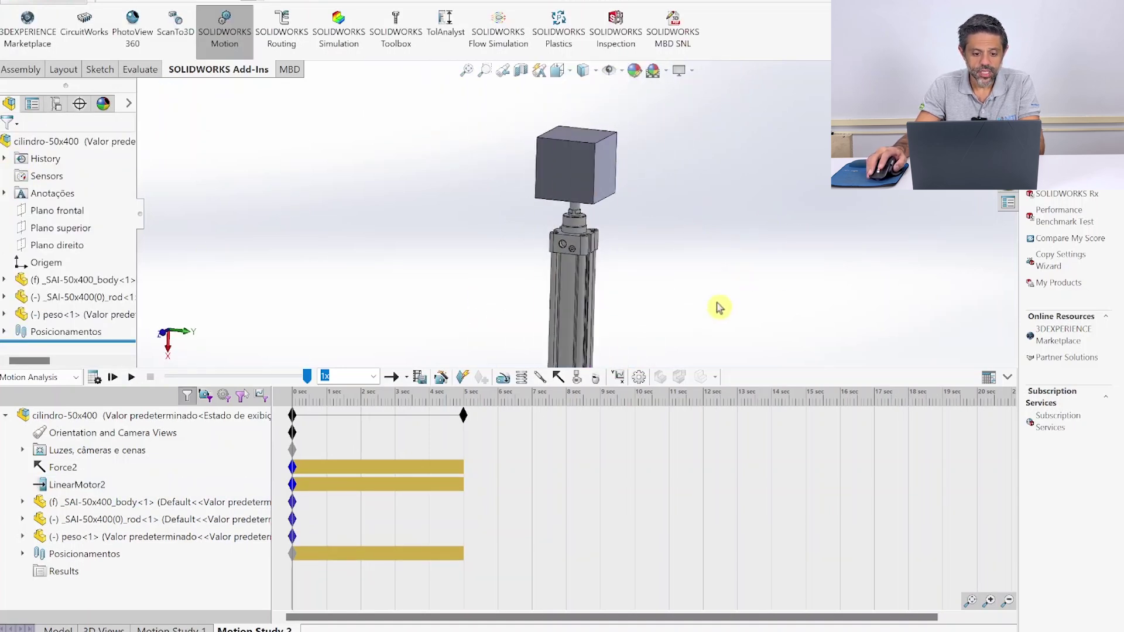
{"action": "left_click", "coordinate": [95, 381]}
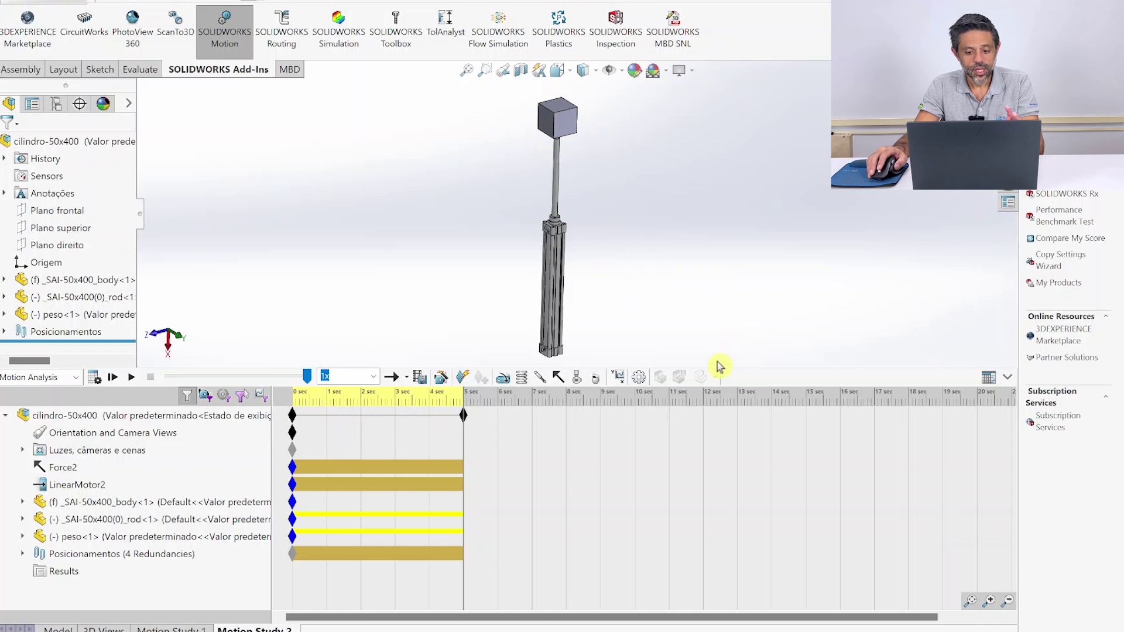
Step: Create a new results plot of the motor force magnitude for LinearMotor2
{"action": "left_click", "coordinate": [621, 380]}
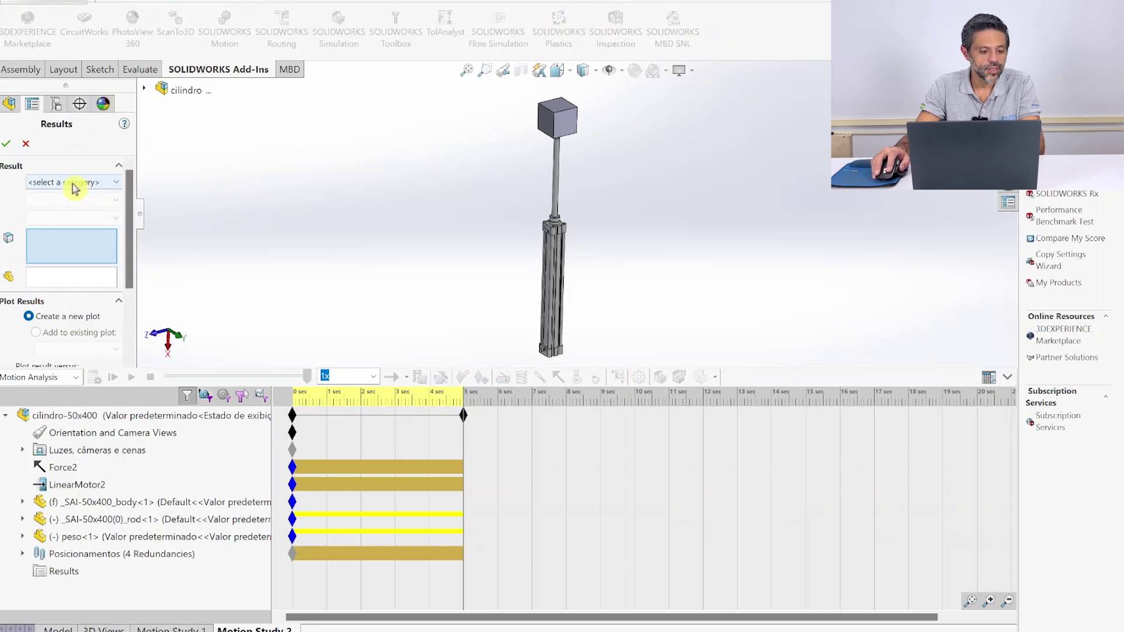
{"action": "left_click", "coordinate": [75, 187]}
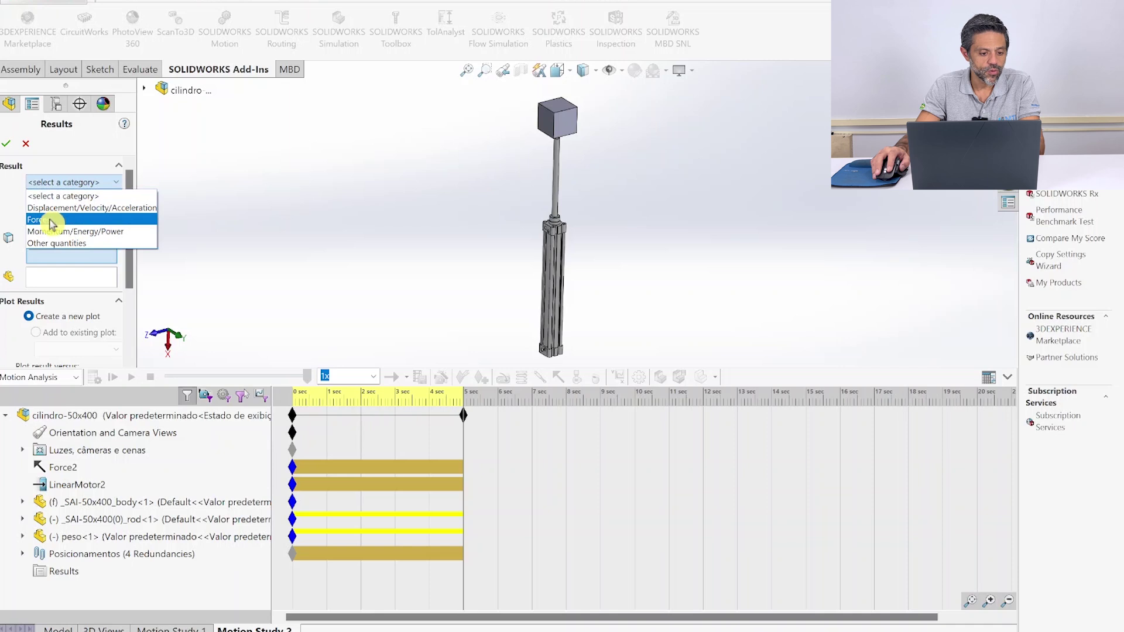
{"action": "left_click", "coordinate": [51, 220]}
{"action": "left_click", "coordinate": [73, 204]}
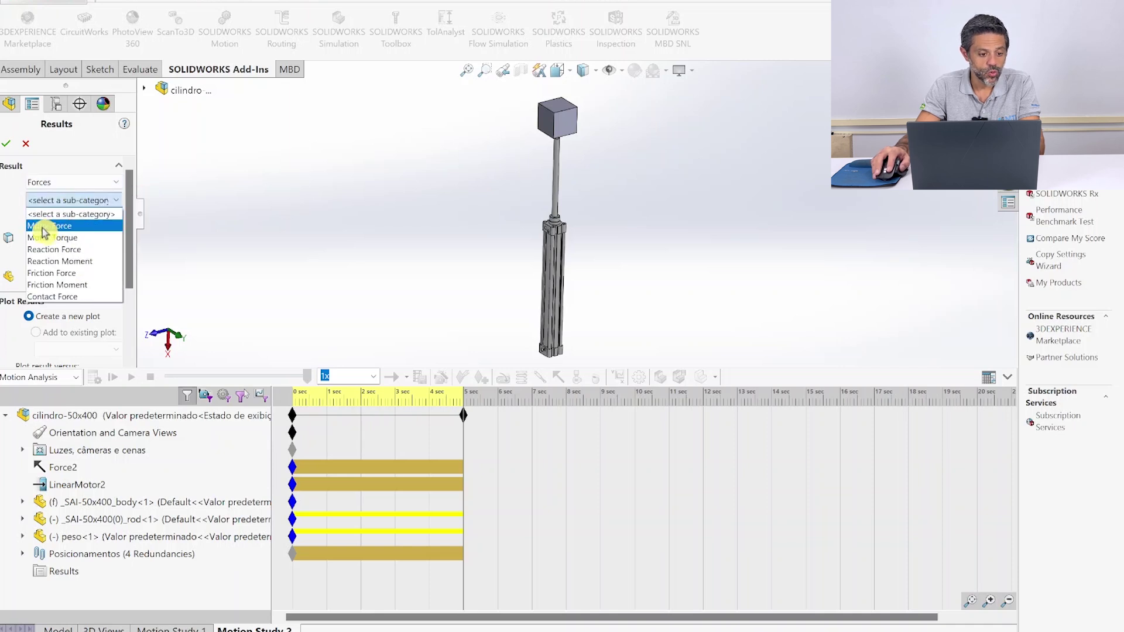
{"action": "left_click", "coordinate": [44, 227]}
{"action": "left_click", "coordinate": [90, 219]}
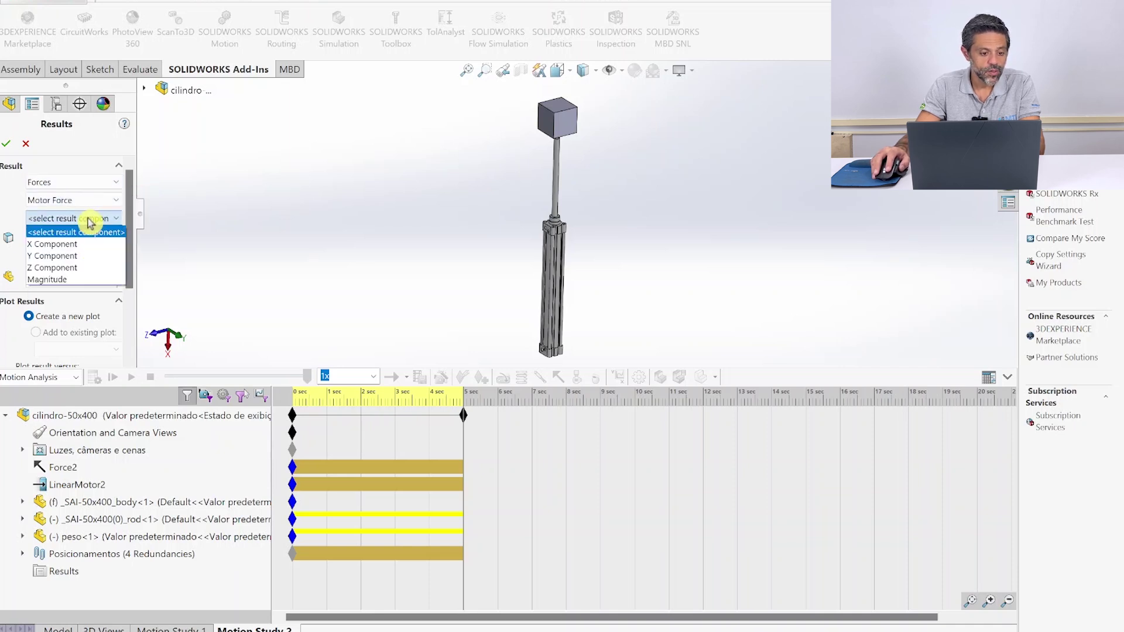
{"action": "left_click", "coordinate": [75, 280]}
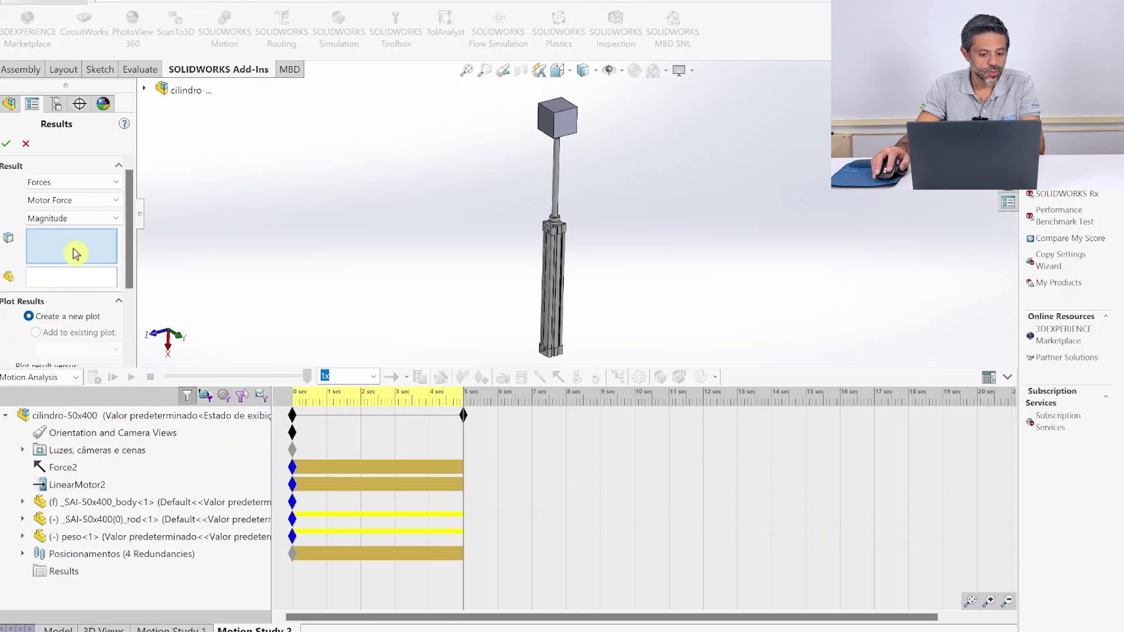
{"action": "left_click", "coordinate": [77, 484]}
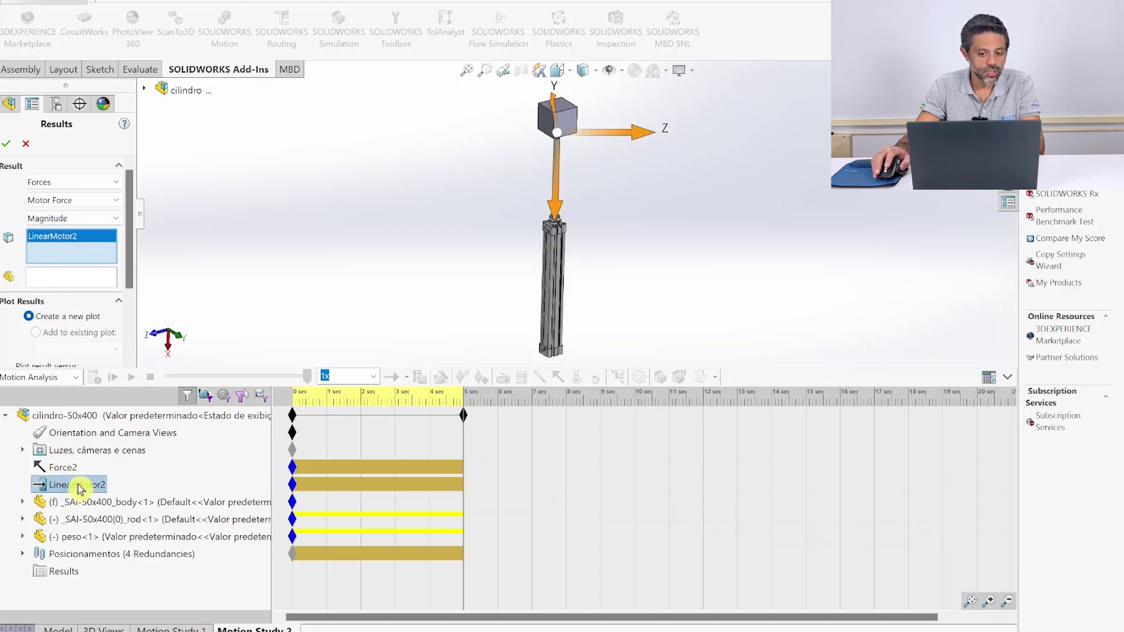
{"action": "left_click", "coordinate": [7, 146]}
Step: Examine the motor force plot at different times, enlarging its window and moving it clear of the cylinder
{"action": "left_click_drag", "start_coordinate": [752, 234], "coordinate": [749, 226]}
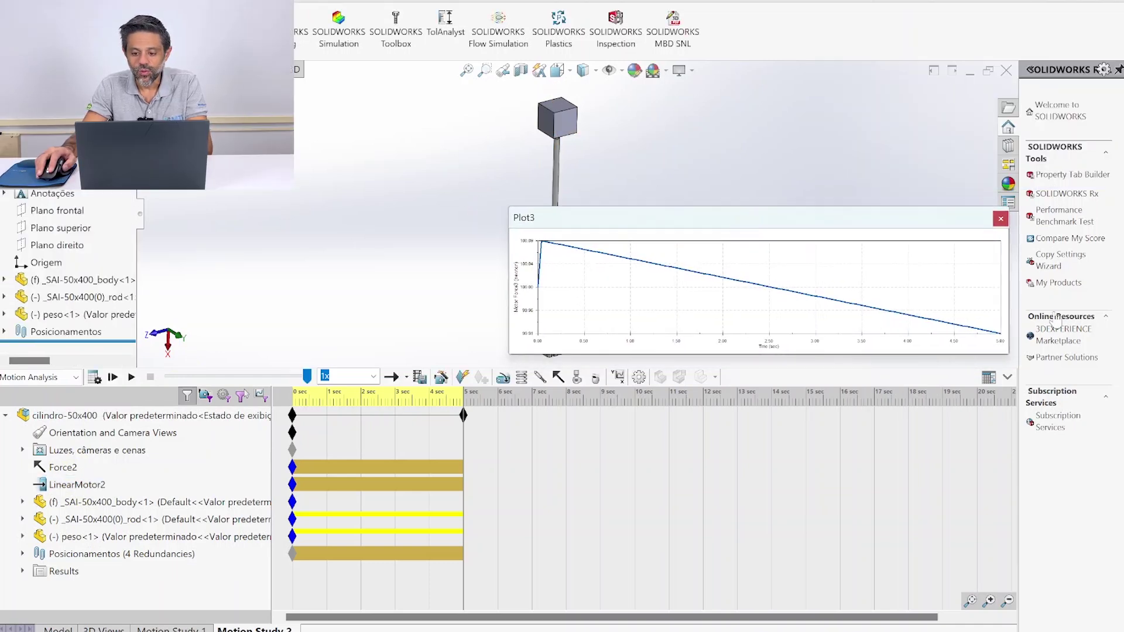
{"action": "left_click", "coordinate": [719, 282]}
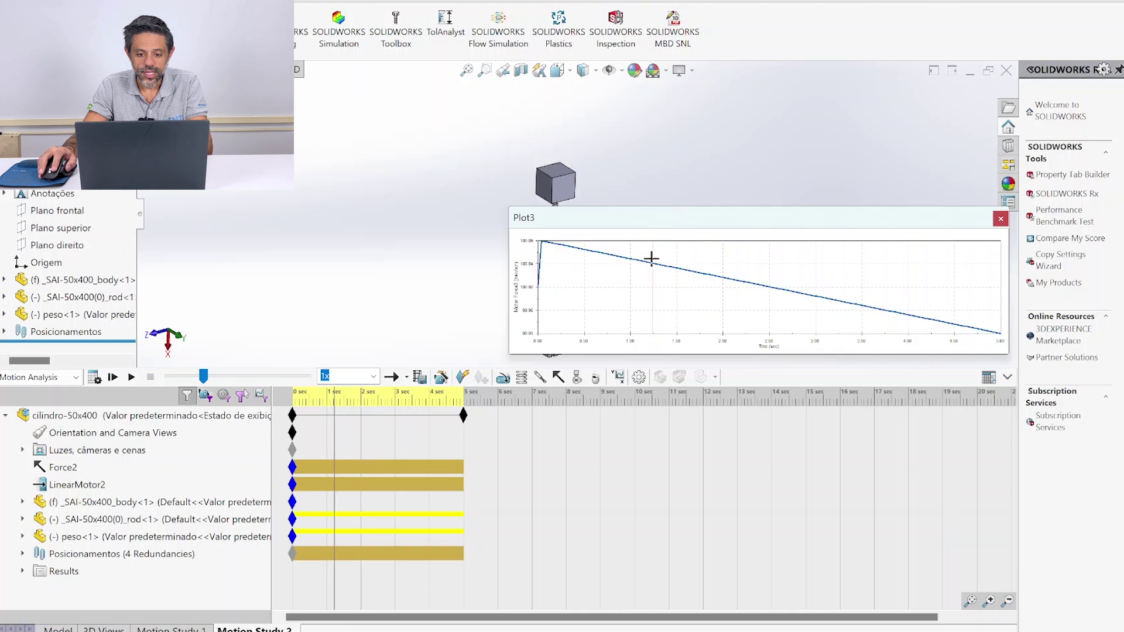
{"action": "left_click_drag", "start_coordinate": [779, 274], "coordinate": [626, 261]}
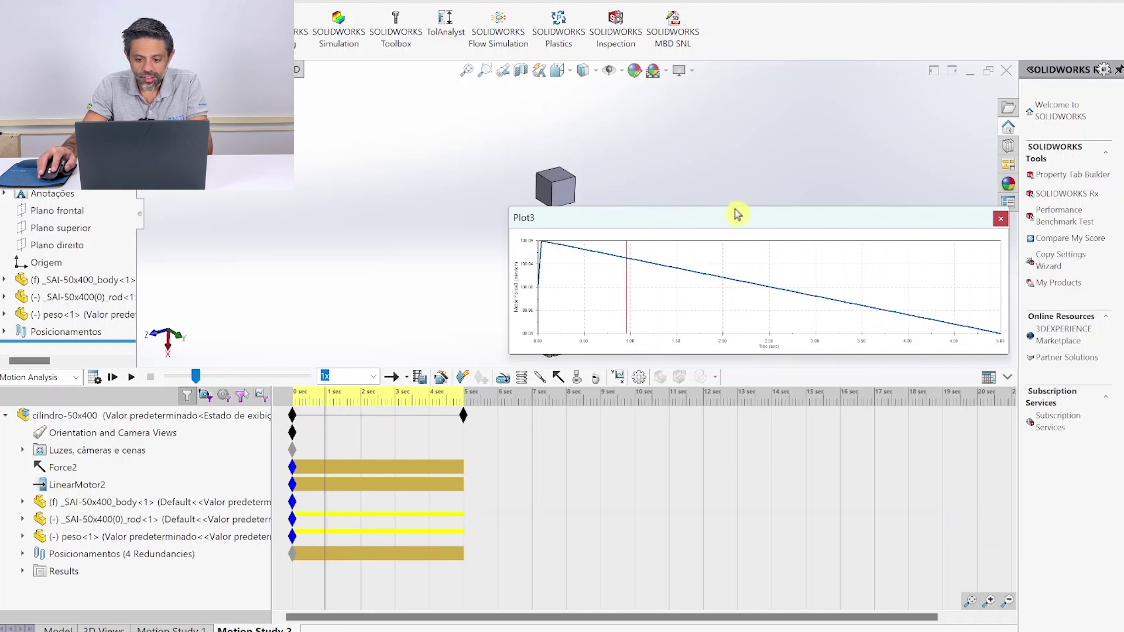
{"action": "left_click_drag", "start_coordinate": [737, 206], "coordinate": [736, 151]}
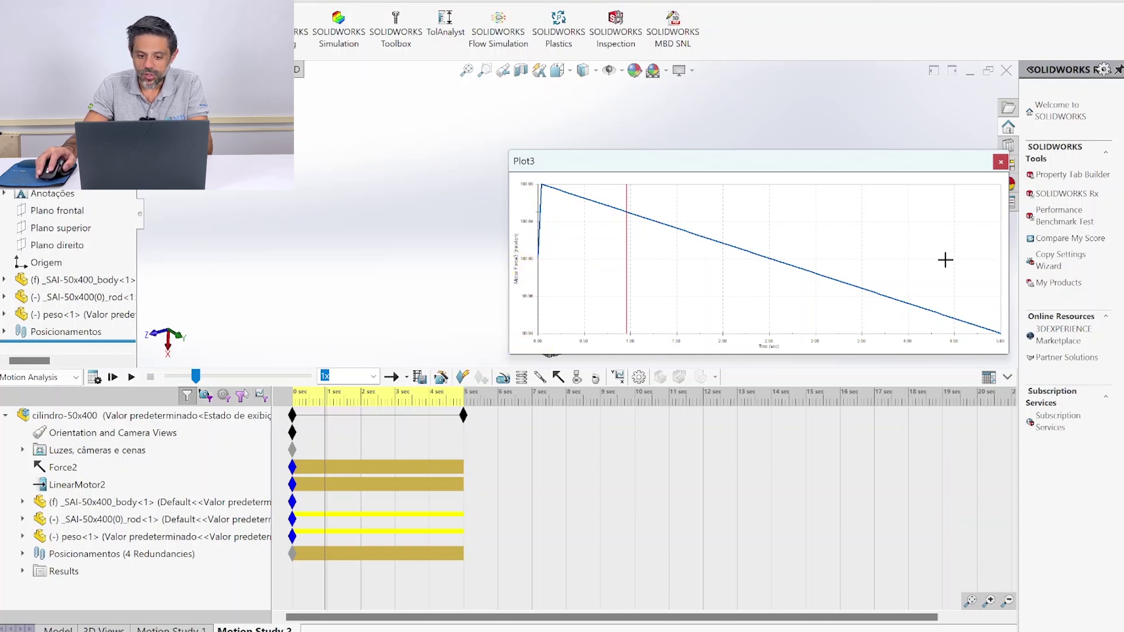
{"action": "left_click_drag", "start_coordinate": [652, 170], "coordinate": [688, 180]}
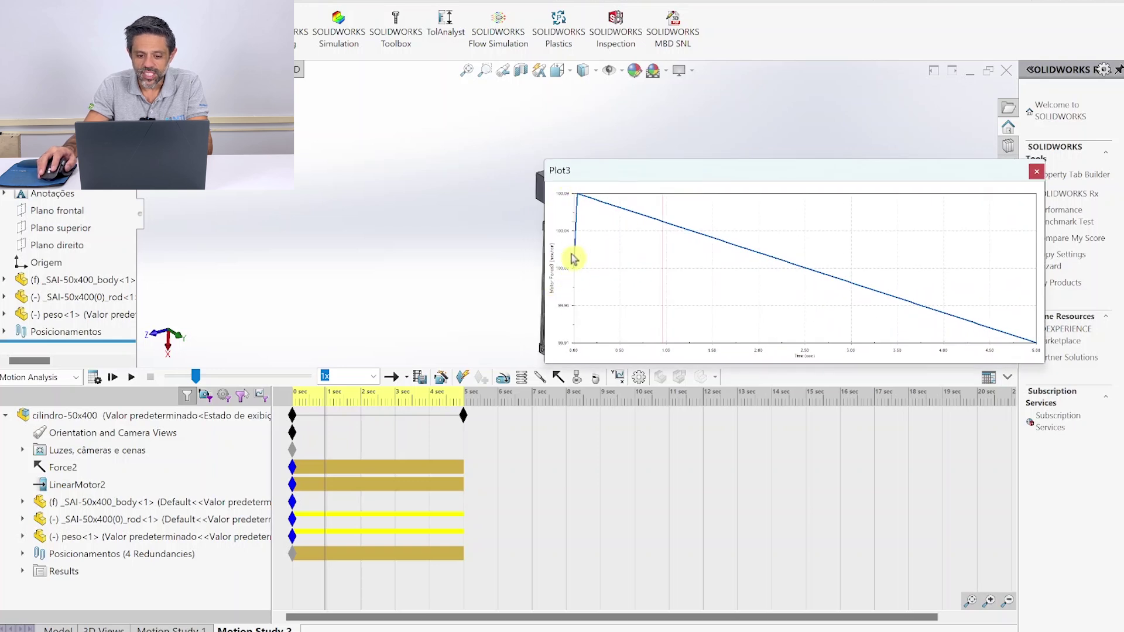
{"action": "left_click_drag", "start_coordinate": [587, 170], "coordinate": [616, 168]}
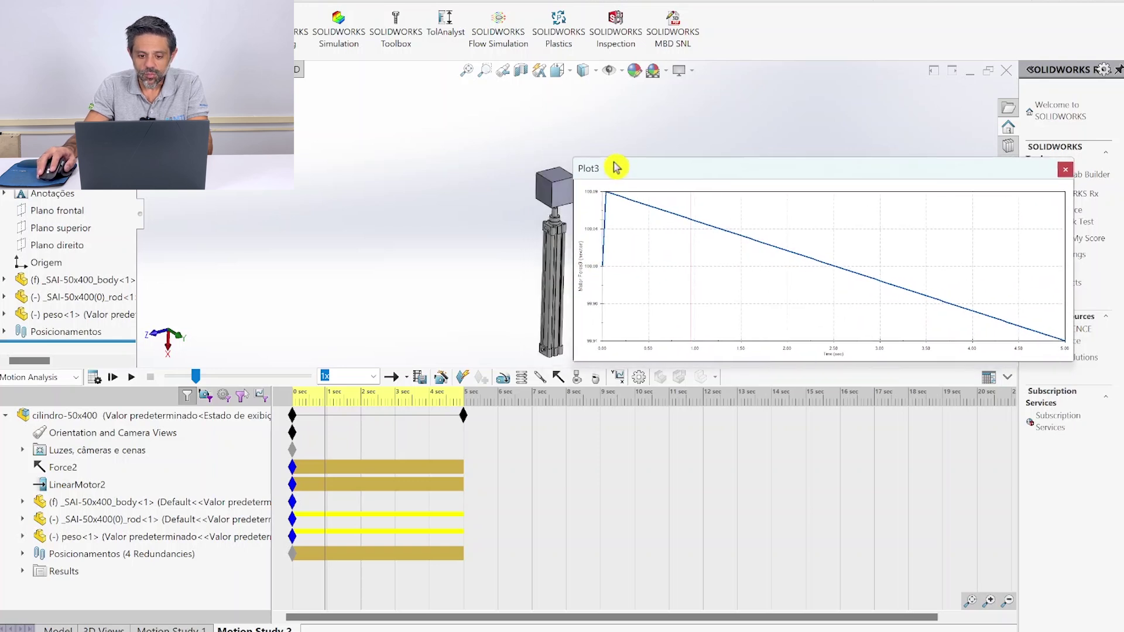
Step: Set the plot's force axis to a manual scale starting at 50 and ending at 150
{"action": "double_click", "coordinate": [597, 228]}
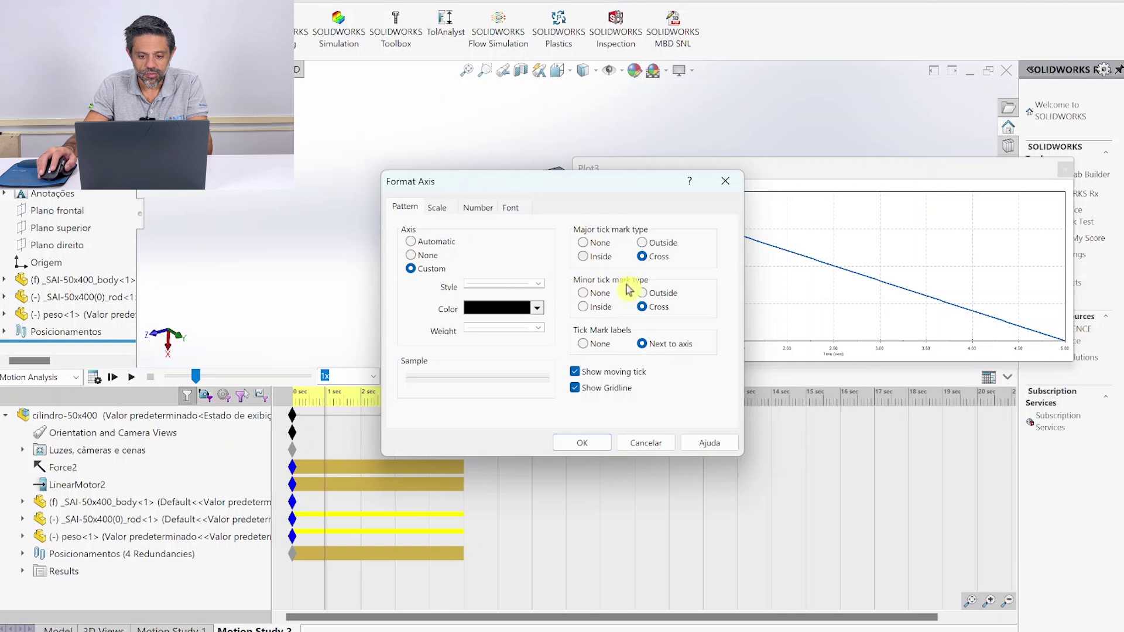
{"action": "left_click", "coordinate": [437, 208]}
{"action": "left_click", "coordinate": [440, 259]}
{"action": "left_click_drag", "start_coordinate": [539, 257], "coordinate": [461, 261]}
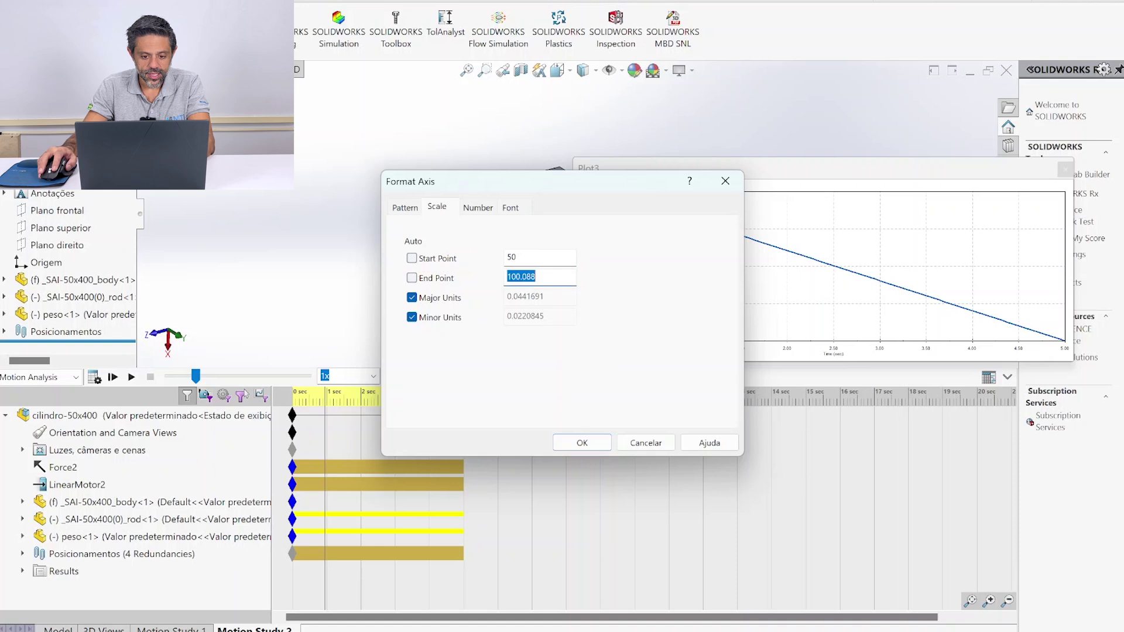
{"action": "left_click", "coordinate": [580, 442]}
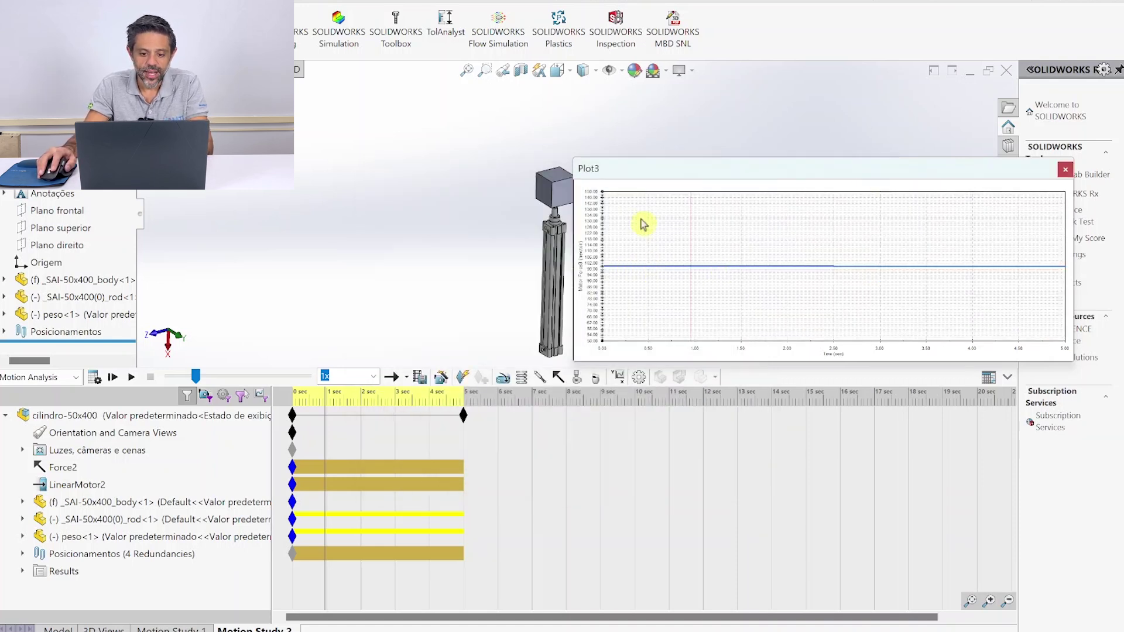
Step: Examine the rescaled motor force plot beside the cylinder and its loaded block, keeping both in view
{"action": "left_click_drag", "start_coordinate": [633, 178], "coordinate": [646, 179]}
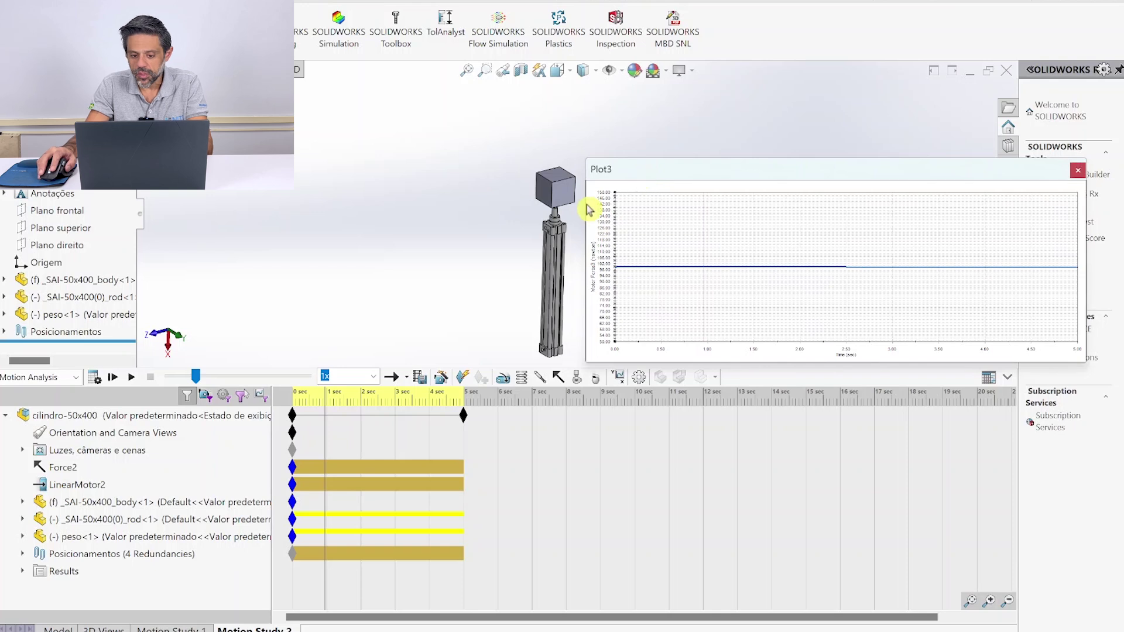
{"action": "scroll", "coordinate": [572, 227], "scroll_direction": "down", "scroll_amount": 2}
{"action": "scroll", "coordinate": [573, 262], "scroll_direction": "up", "scroll_amount": 2}
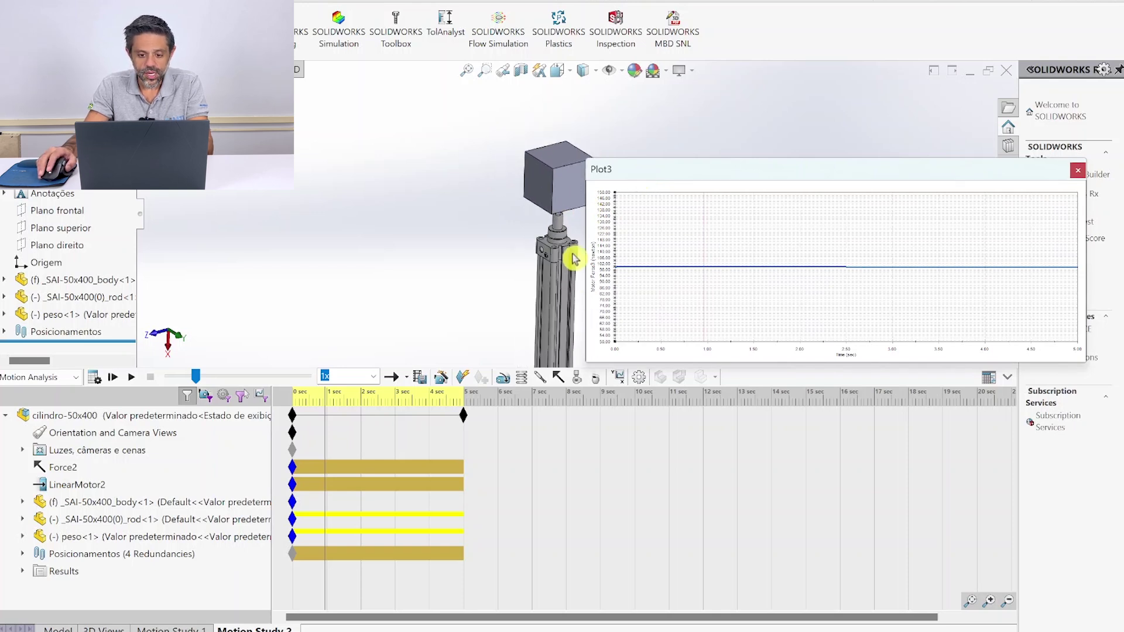
{"action": "left_click", "coordinate": [572, 208]}
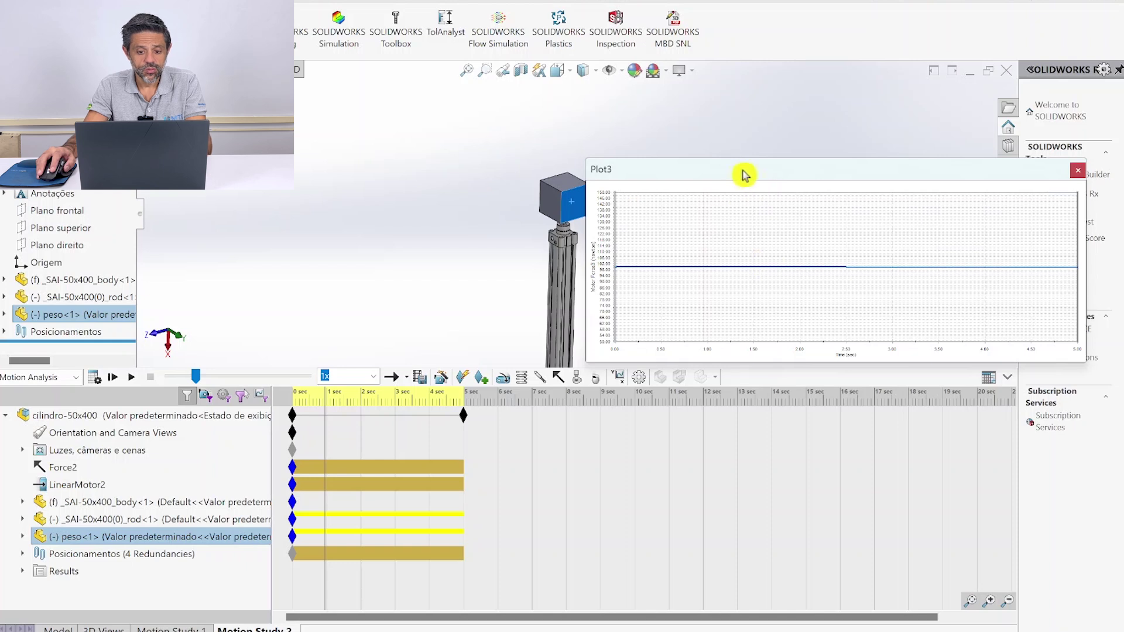
{"action": "left_click_drag", "start_coordinate": [739, 174], "coordinate": [790, 175]}
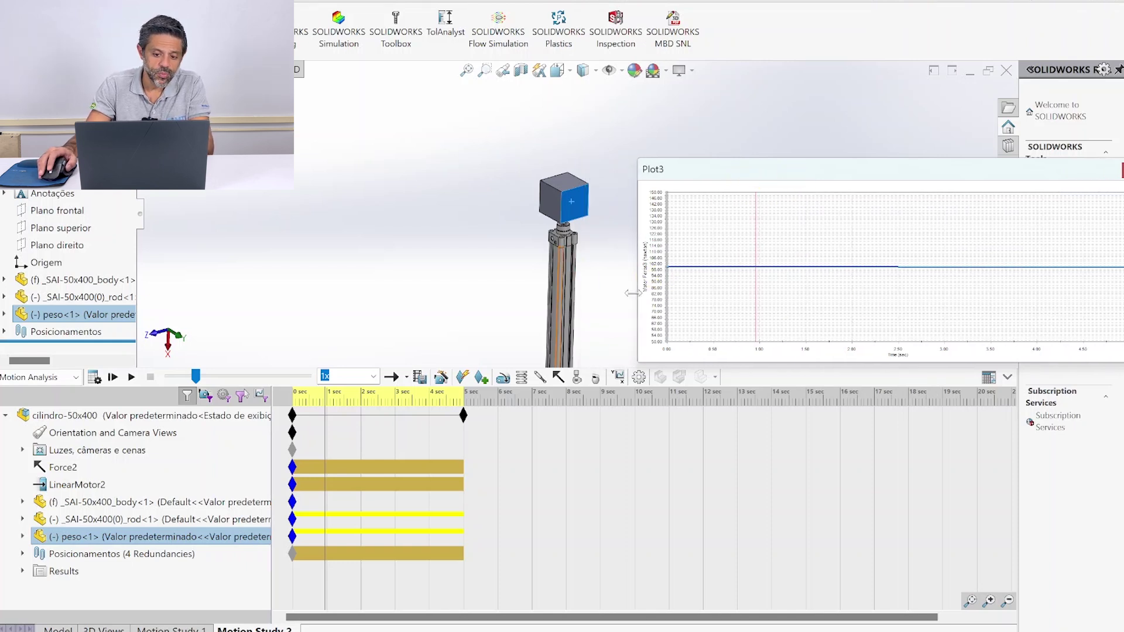
{"action": "scroll", "coordinate": [619, 299], "scroll_direction": "up", "scroll_amount": 2}
{"action": "scroll", "coordinate": [572, 270], "scroll_direction": "down", "scroll_amount": 2}
{"action": "left_click", "coordinate": [518, 224]}
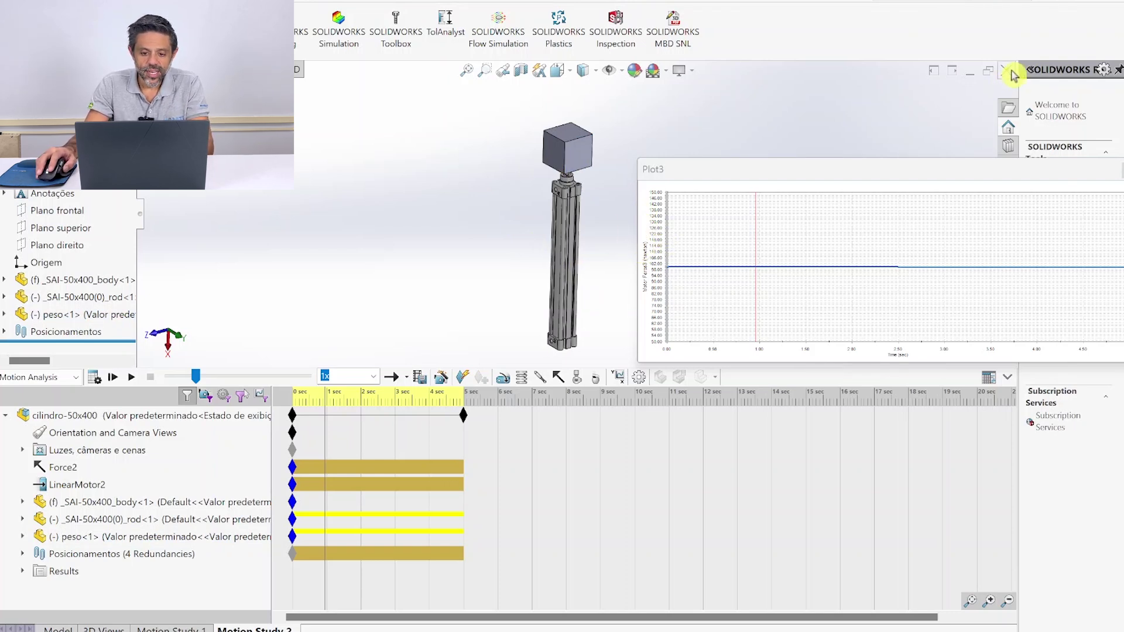
{"action": "left_click_drag", "start_coordinate": [912, 167], "coordinate": [899, 162]}
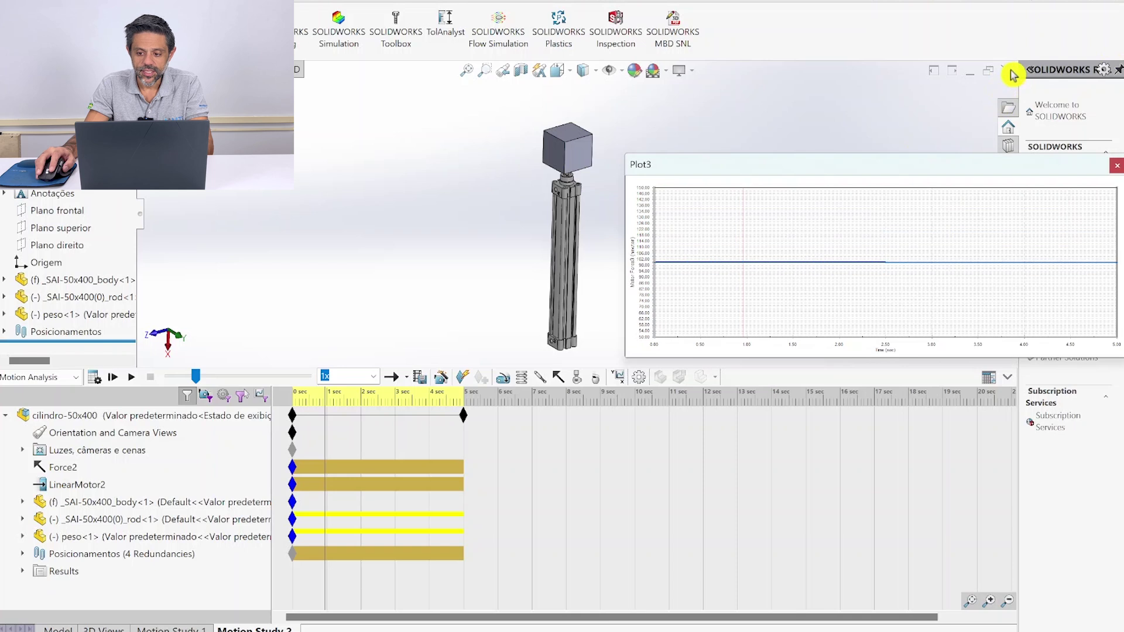
{"action": "left_click_drag", "start_coordinate": [719, 170], "coordinate": [755, 172]}
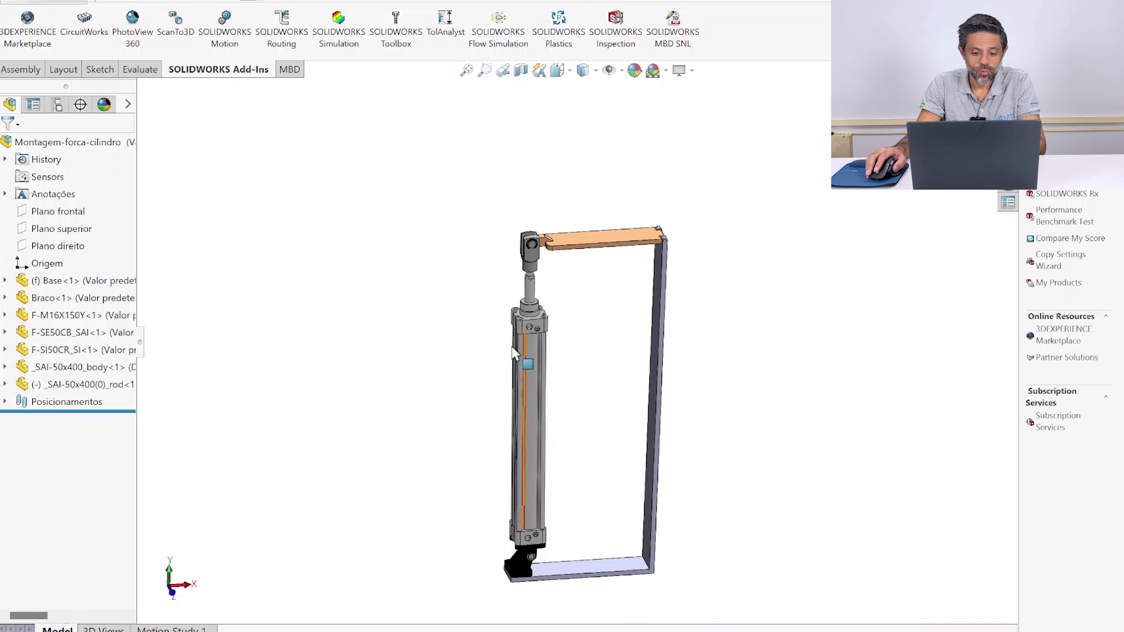
Step: Inspect the Montagem-forca-cilindro assembly from the Braco arm and rod clevis down to the cylinder's base mount
{"action": "scroll", "coordinate": [527, 345], "scroll_direction": "down", "scroll_amount": 2}
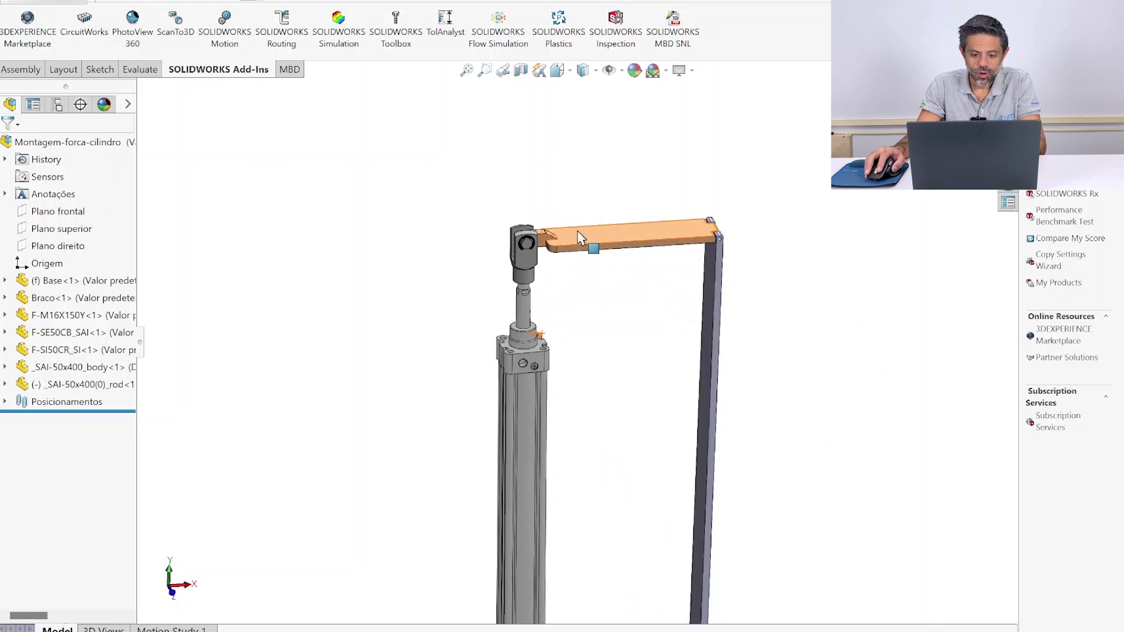
{"action": "left_click_drag", "start_coordinate": [591, 212], "coordinate": [702, 176]}
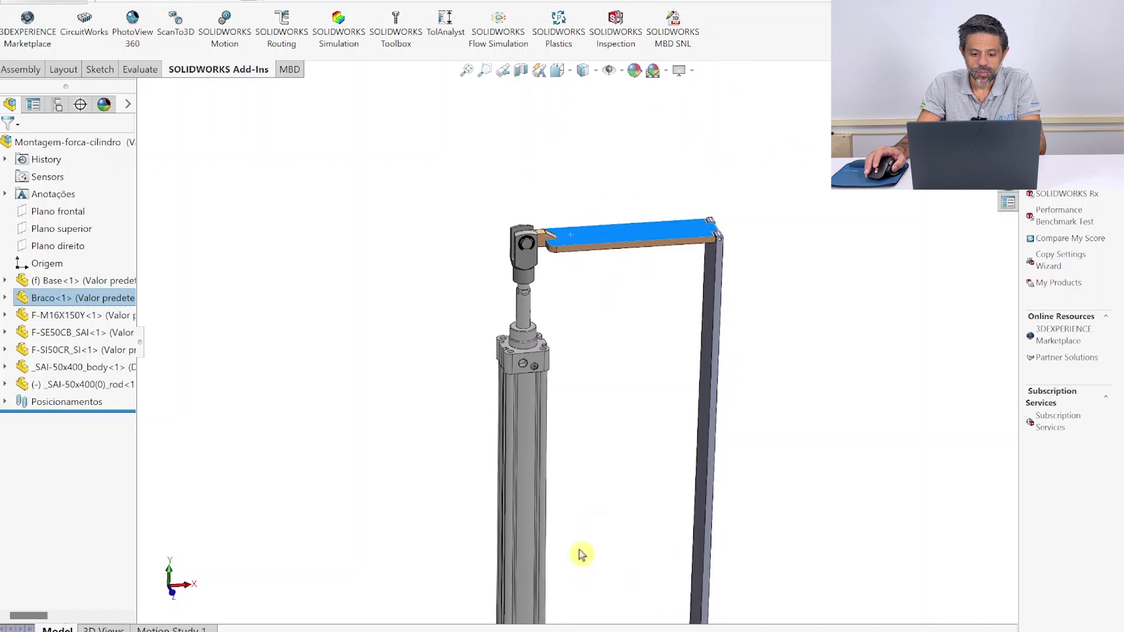
{"action": "scroll", "coordinate": [572, 579], "scroll_direction": "up", "scroll_amount": 2}
{"action": "scroll", "coordinate": [572, 580], "scroll_direction": "down", "scroll_amount": 3}
{"action": "scroll", "coordinate": [557, 234], "scroll_direction": "up", "scroll_amount": 1}
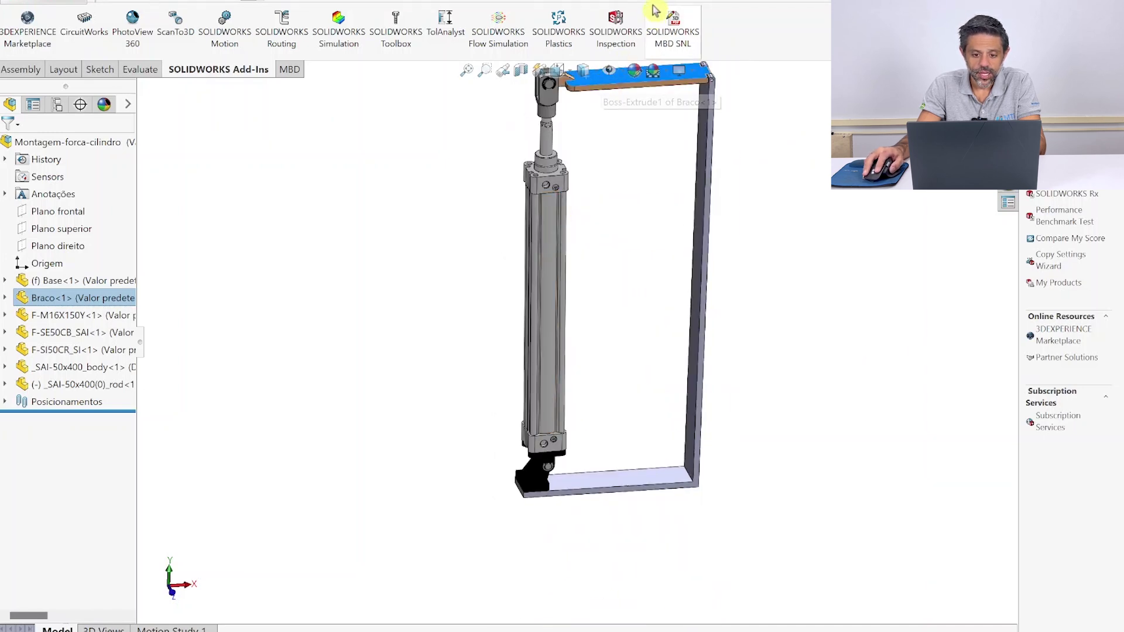
{"action": "left_click_drag", "start_coordinate": [612, 109], "coordinate": [654, 206]}
{"action": "scroll", "coordinate": [469, 580], "scroll_direction": "down", "scroll_amount": 1}
{"action": "scroll", "coordinate": [565, 515], "scroll_direction": "down", "scroll_amount": 3}
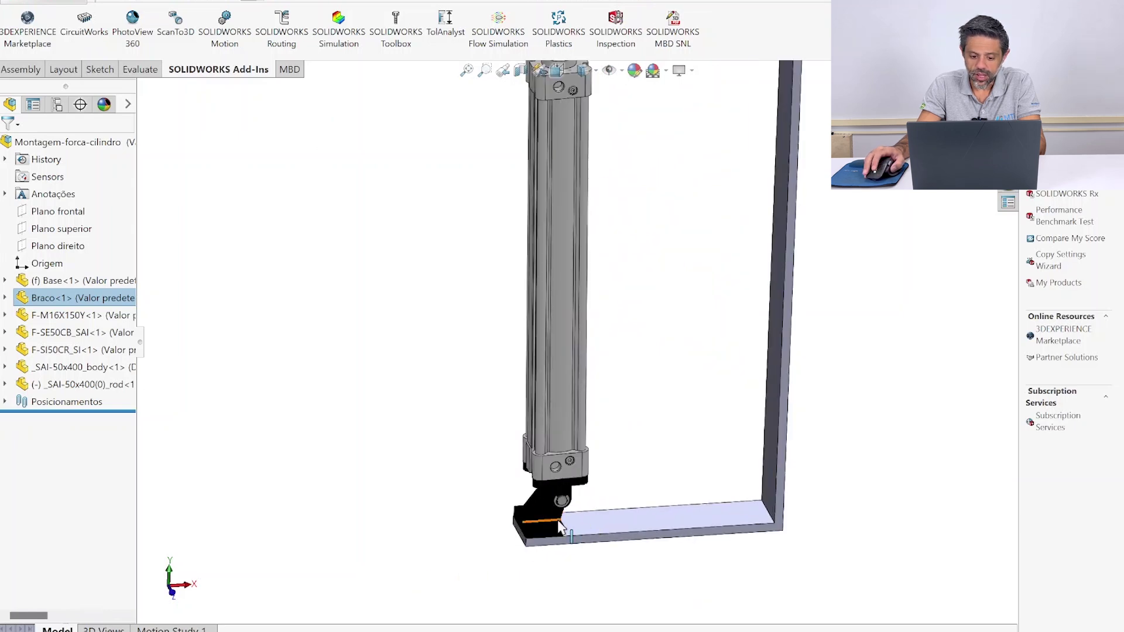
{"action": "scroll", "coordinate": [562, 515], "scroll_direction": "up", "scroll_amount": 3}
{"action": "scroll", "coordinate": [577, 118], "scroll_direction": "down", "scroll_amount": 2}
{"action": "scroll", "coordinate": [632, 168], "scroll_direction": "down", "scroll_amount": 3}
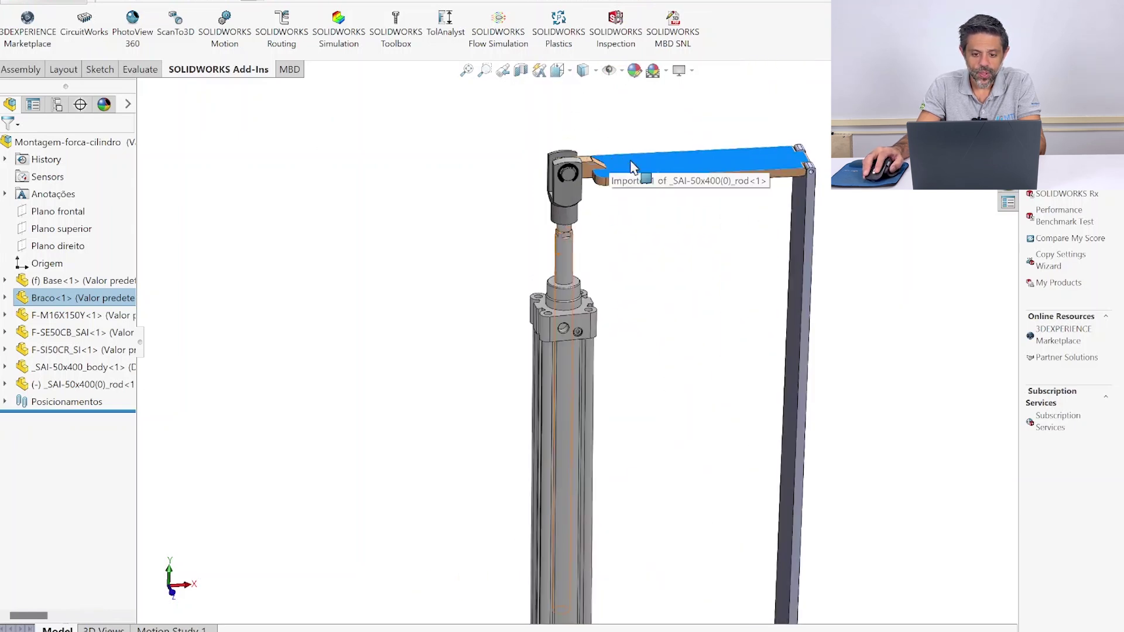
Step: Swing the Braco arm up and back down to check the rod's extension and the cylinder's pivoting
{"action": "left_click_drag", "start_coordinate": [636, 165], "coordinate": [729, 205]}
{"action": "scroll", "coordinate": [711, 273], "scroll_direction": "up", "scroll_amount": 2}
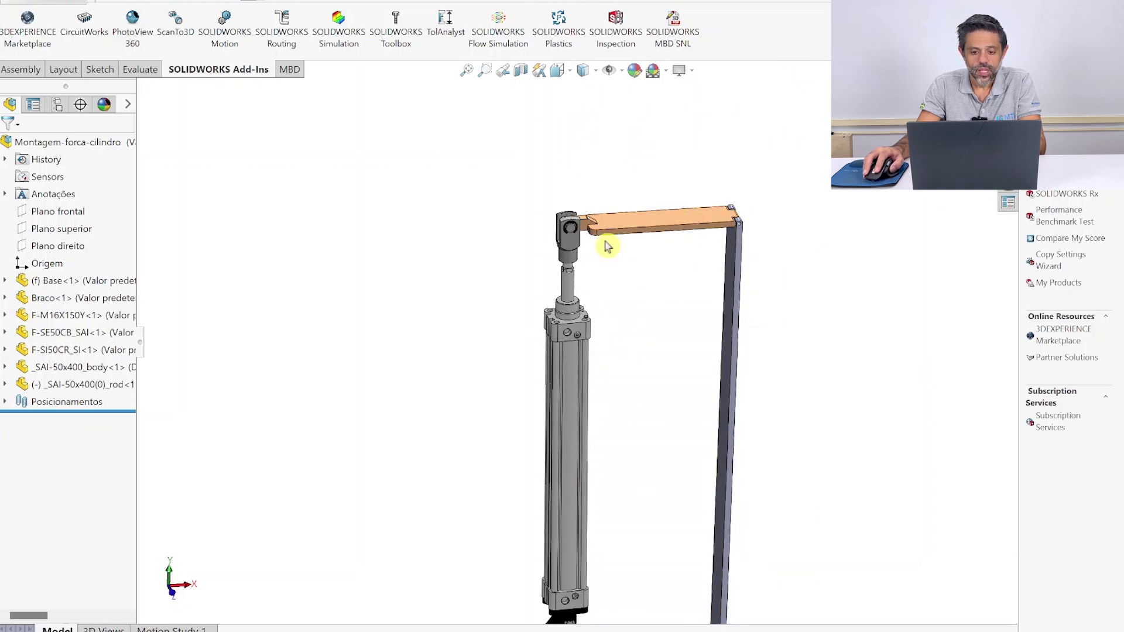
{"action": "left_click_drag", "start_coordinate": [622, 230], "coordinate": [754, 148]}
{"action": "left_click_drag", "start_coordinate": [738, 183], "coordinate": [702, 258]}
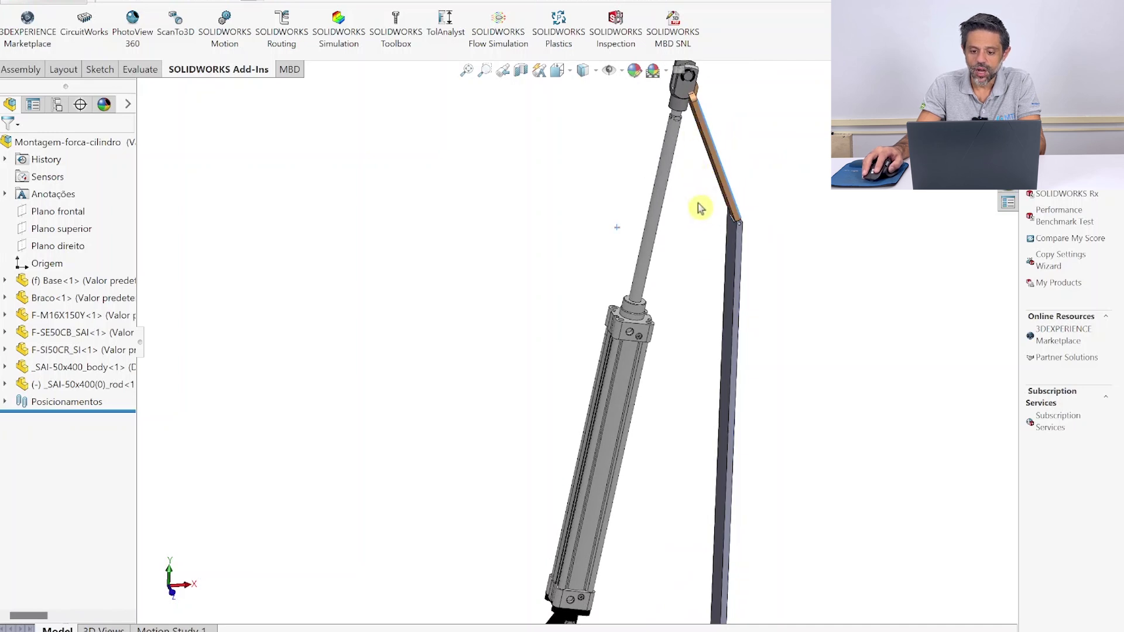
{"action": "left_click_drag", "start_coordinate": [684, 88], "coordinate": [613, 355]}
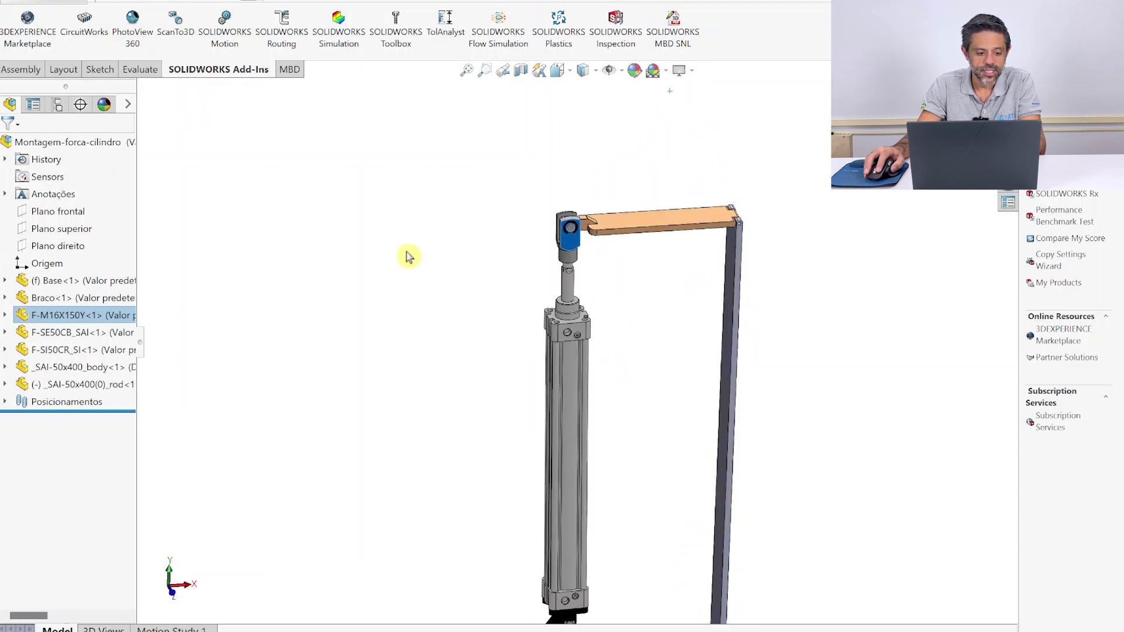
{"action": "left_click", "coordinate": [412, 260]}
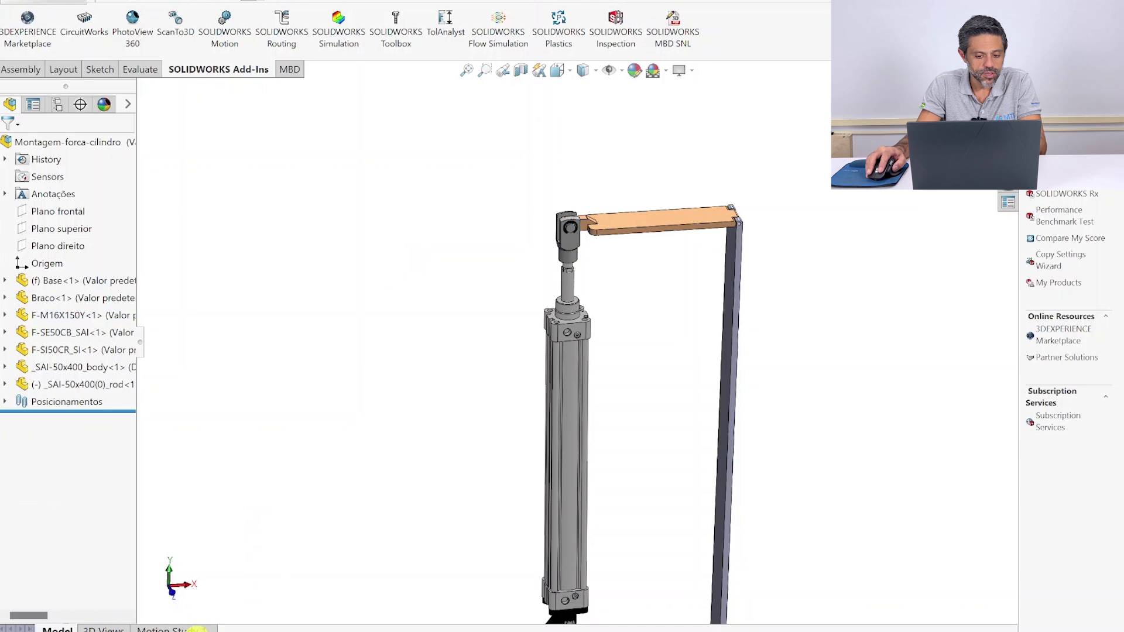
Step: Create a new motion study in the Montagem-forca-cilindro assembly
{"action": "left_click", "coordinate": [196, 629]}
{"action": "right_click", "coordinate": [209, 627]}
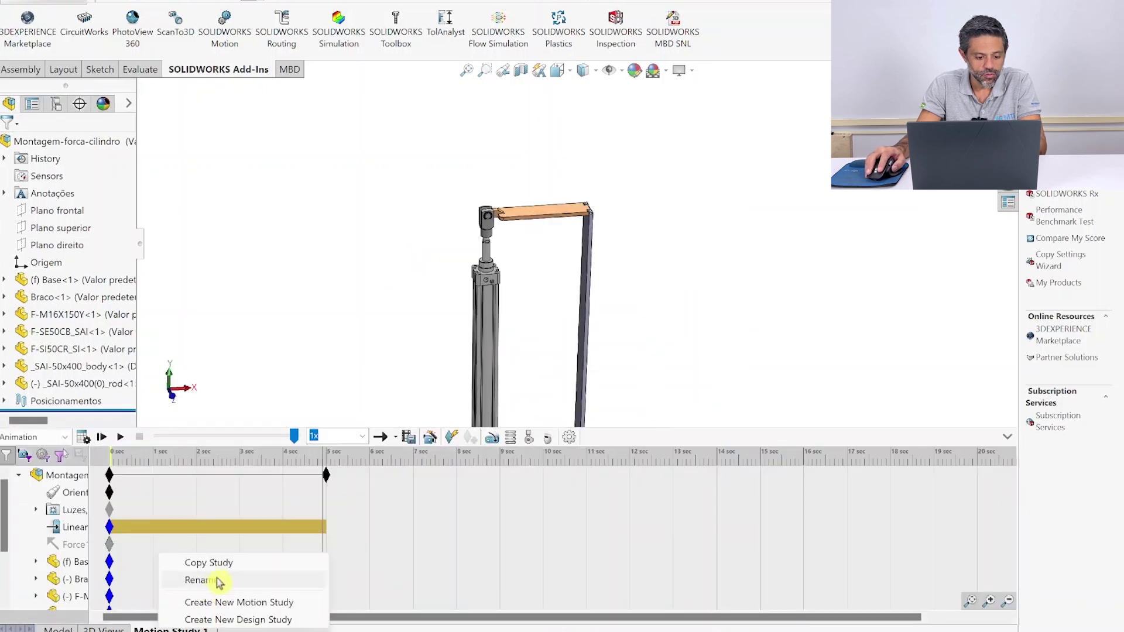
{"action": "left_click", "coordinate": [244, 604]}
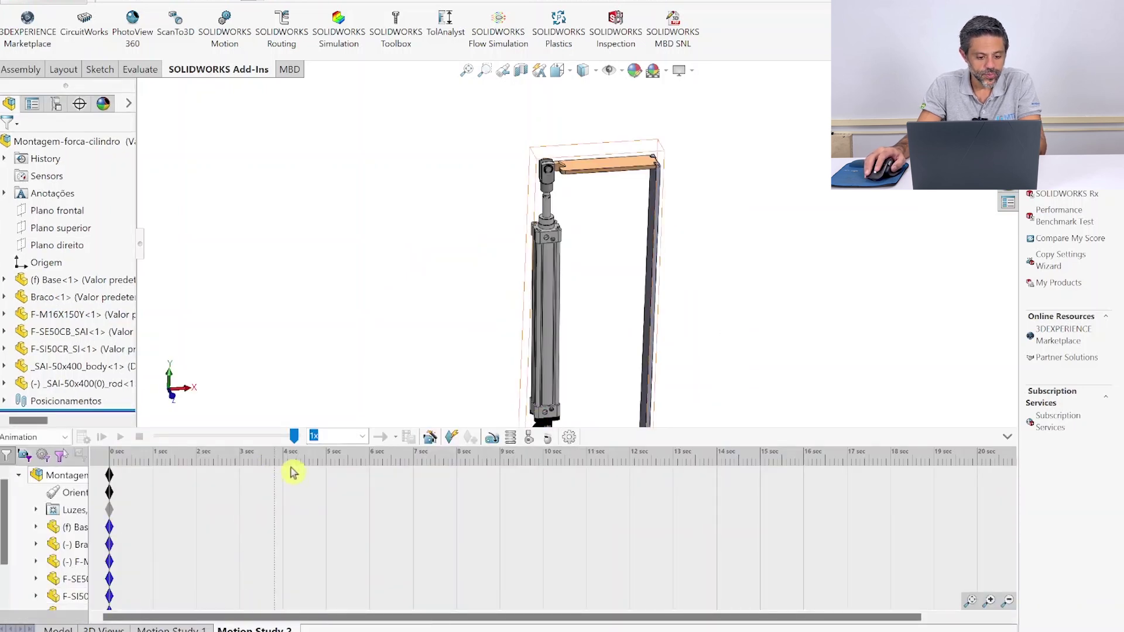
Step: Enable the SOLIDWORKS Motion add-in and set the new study's type to Motion Analysis
{"action": "scroll", "coordinate": [466, 299], "scroll_direction": "up", "scroll_amount": 2}
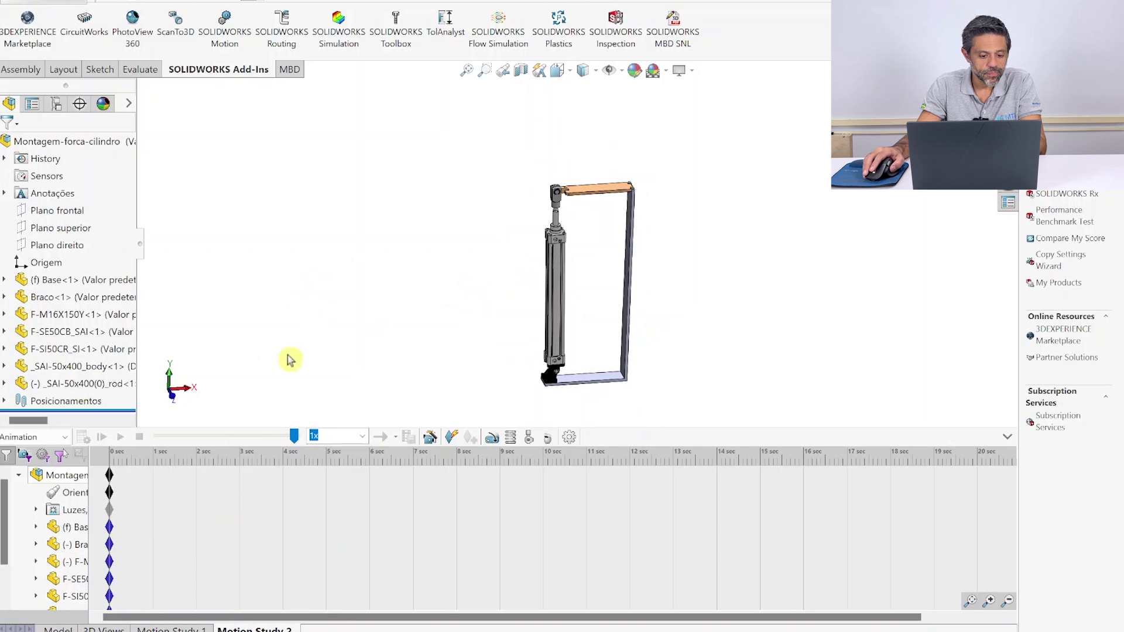
{"action": "left_click", "coordinate": [48, 438]}
{"action": "left_click", "coordinate": [227, 44]}
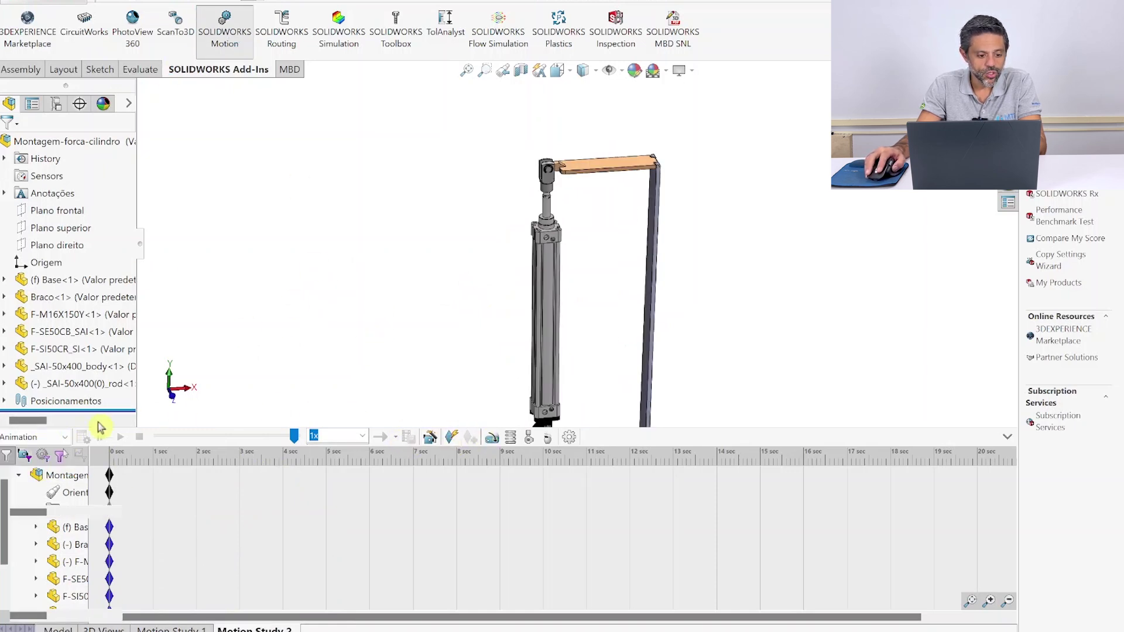
{"action": "left_click", "coordinate": [35, 438]}
{"action": "left_click", "coordinate": [33, 481]}
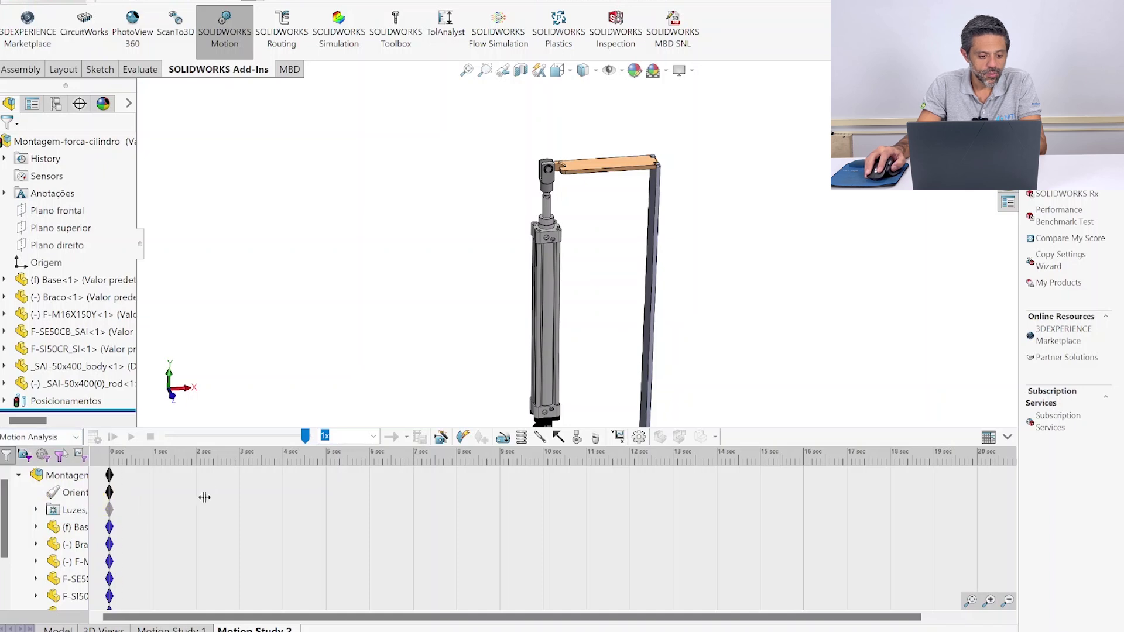
Step: Widen the motion study tree and heighten its pane to show the full component names, keeping the whole assembly in view
{"action": "left_click_drag", "start_coordinate": [257, 494], "coordinate": [328, 525]}
{"action": "left_click_drag", "start_coordinate": [586, 428], "coordinate": [800, 370]}
{"action": "scroll", "coordinate": [619, 261], "scroll_direction": "up", "scroll_amount": 3}
{"action": "scroll", "coordinate": [613, 303], "scroll_direction": "down", "scroll_amount": 3}
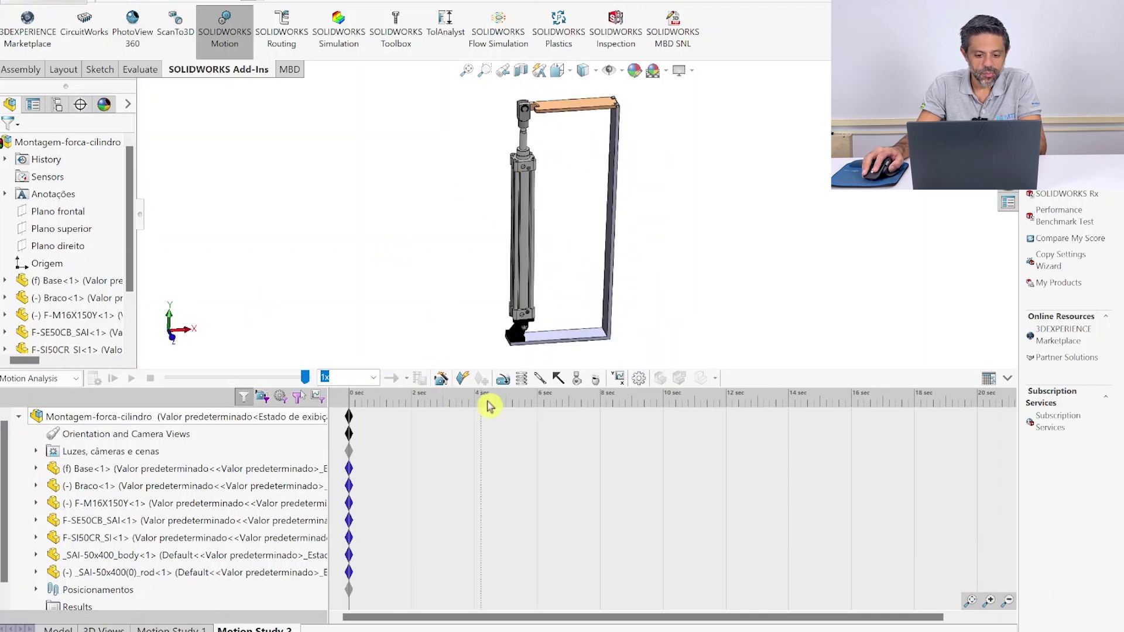
Step: Apply a constant, action-only 100 N force pointing downward on the top face of the Braco arm
{"action": "left_click", "coordinate": [558, 378]}
{"action": "scroll", "coordinate": [576, 111], "scroll_direction": "down", "scroll_amount": 3}
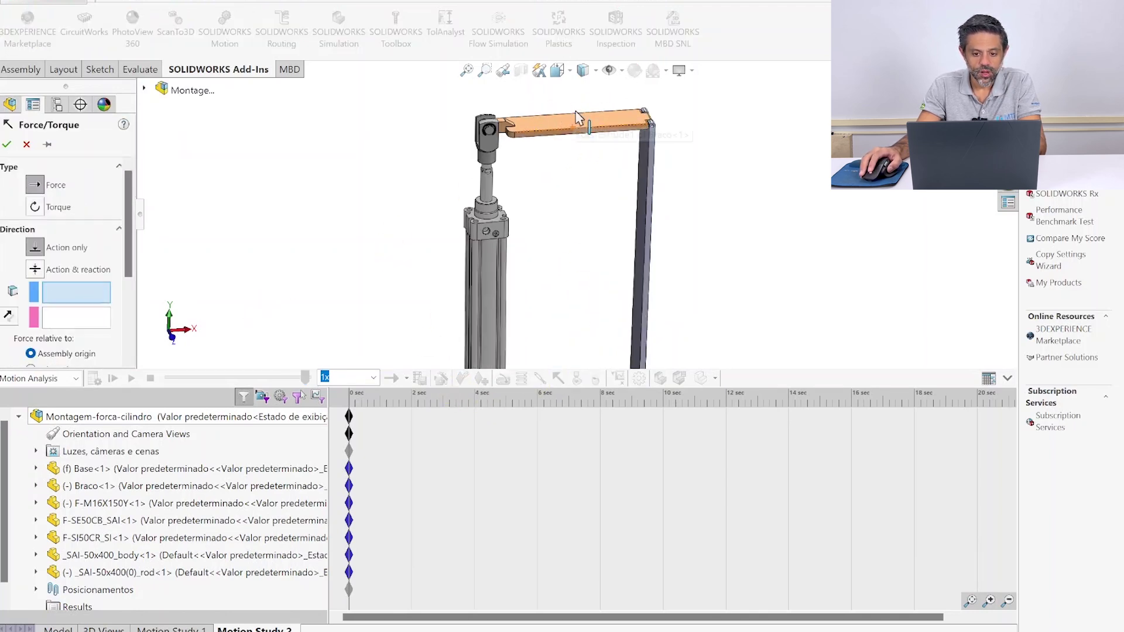
{"action": "left_click", "coordinate": [580, 143]}
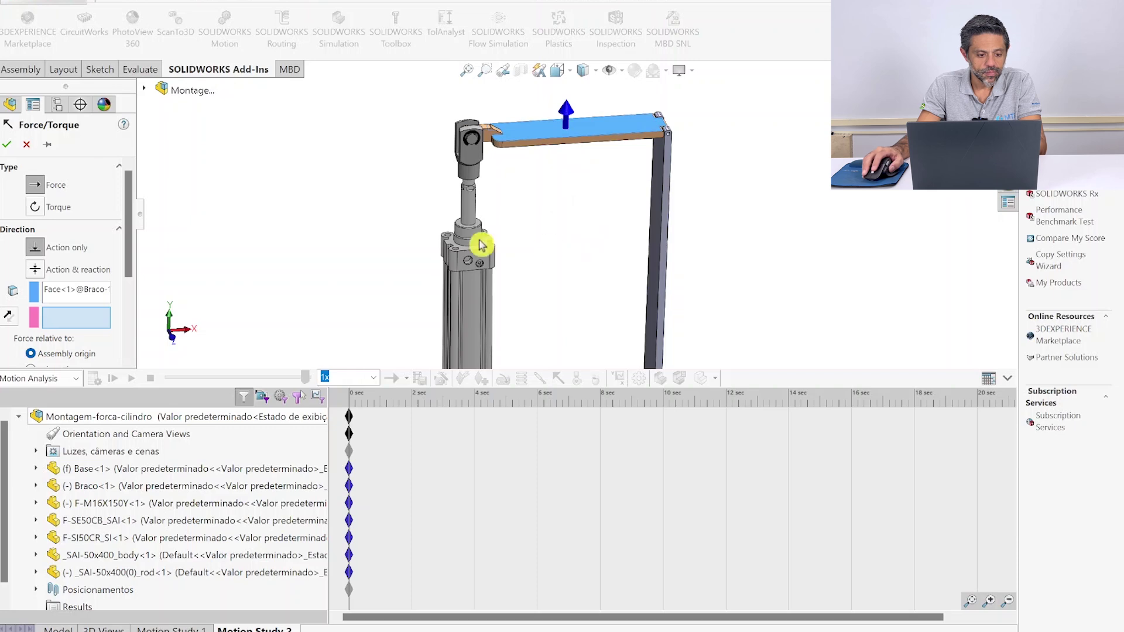
{"action": "left_click", "coordinate": [12, 321]}
{"action": "scroll", "coordinate": [66, 283], "scroll_direction": "down", "scroll_amount": 3}
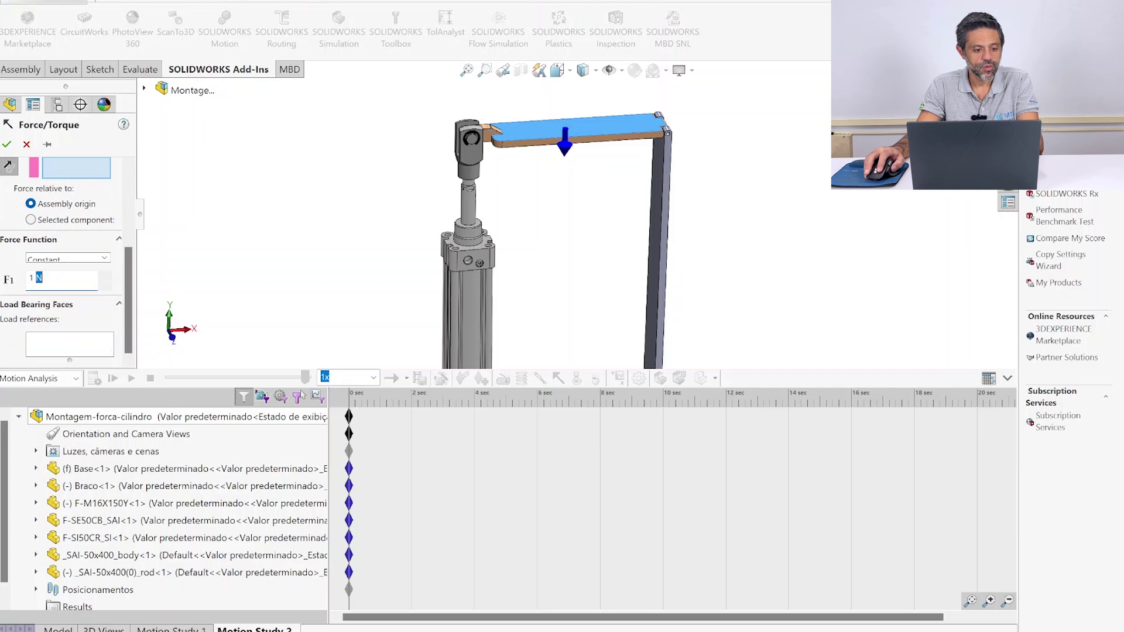
{"action": "key", "text": "Return"}
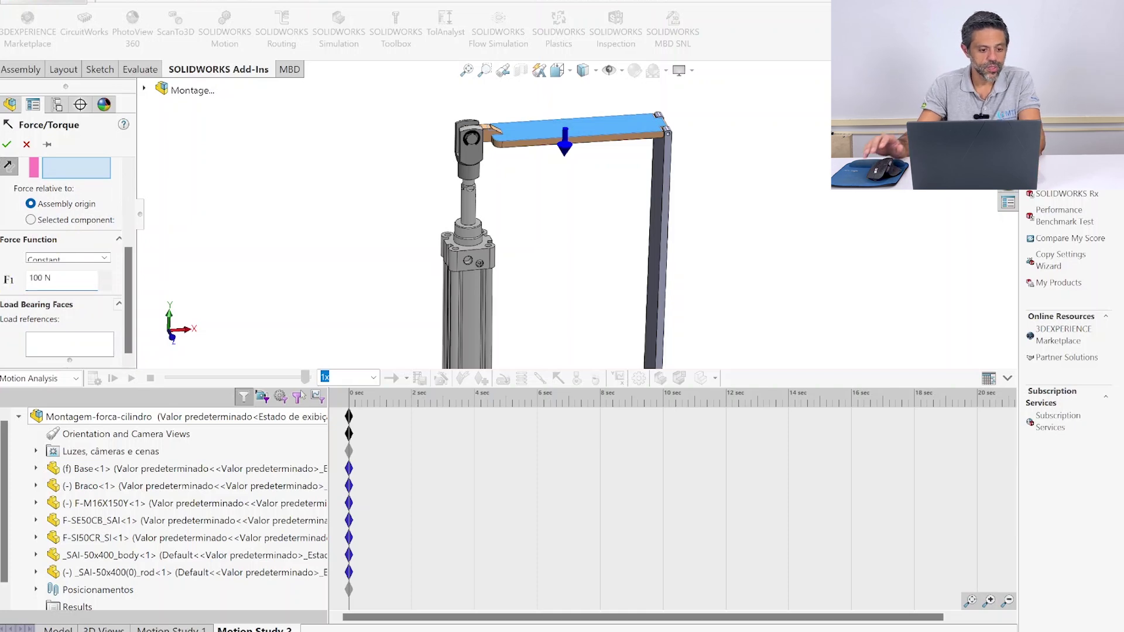
{"action": "left_click", "coordinate": [9, 147]}
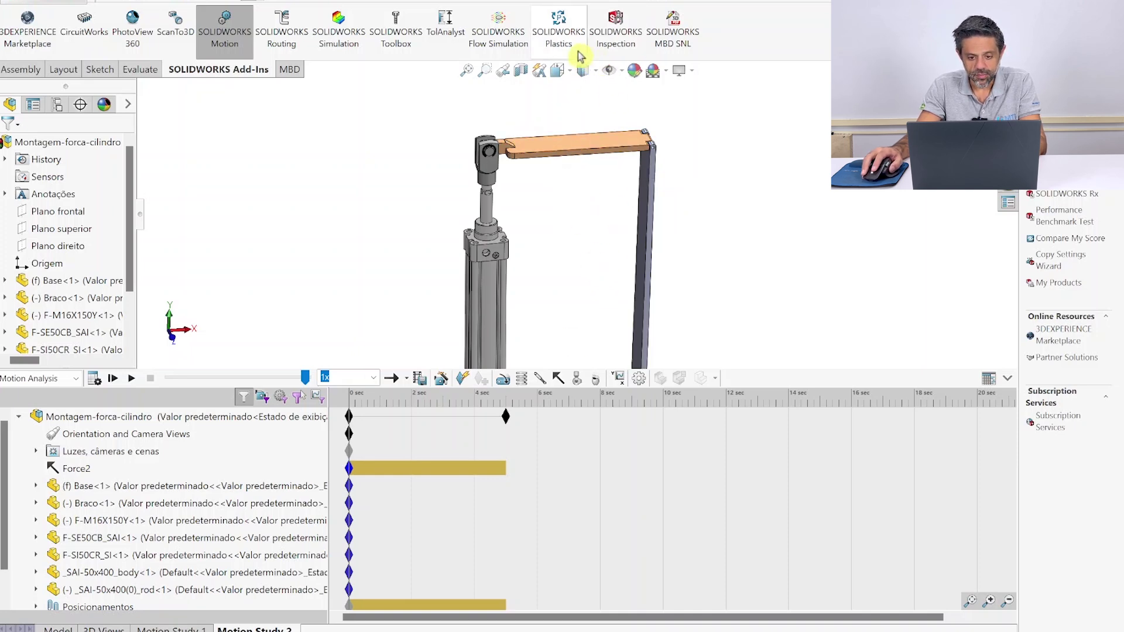
Step: Define a linear motor on the cylinder rod's cylindrical face, moving relative to the _SAI-50x400_body component
{"action": "scroll", "coordinate": [607, 280], "scroll_direction": "up", "scroll_amount": 2}
{"action": "scroll", "coordinate": [615, 293], "scroll_direction": "up", "scroll_amount": 3}
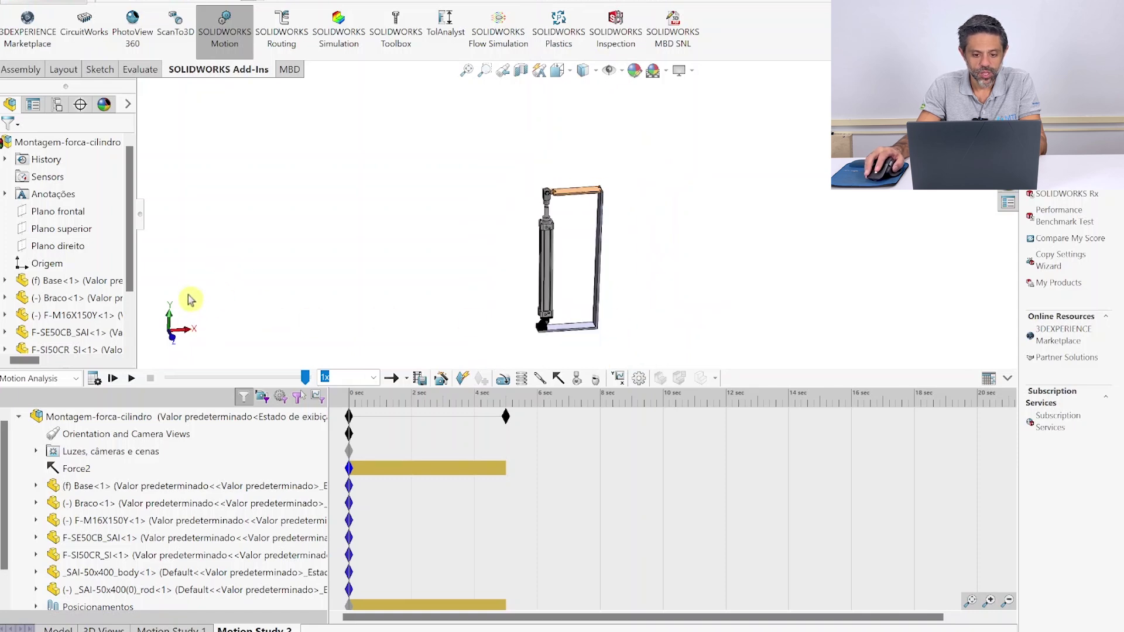
{"action": "scroll", "coordinate": [585, 275], "scroll_direction": "down", "scroll_amount": 3}
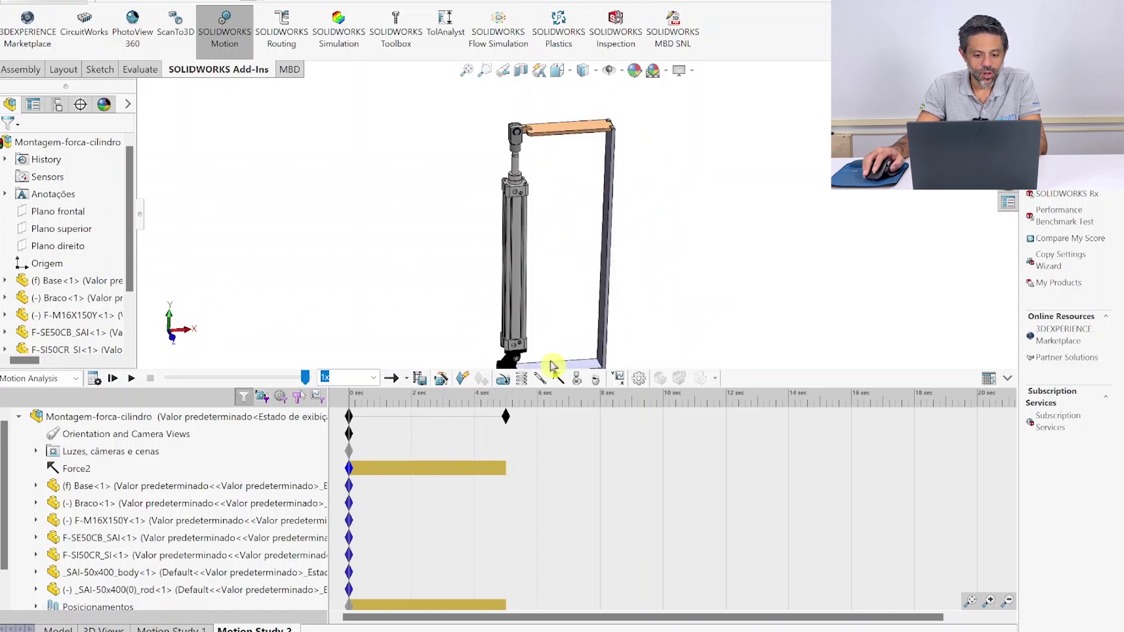
{"action": "left_click", "coordinate": [503, 379]}
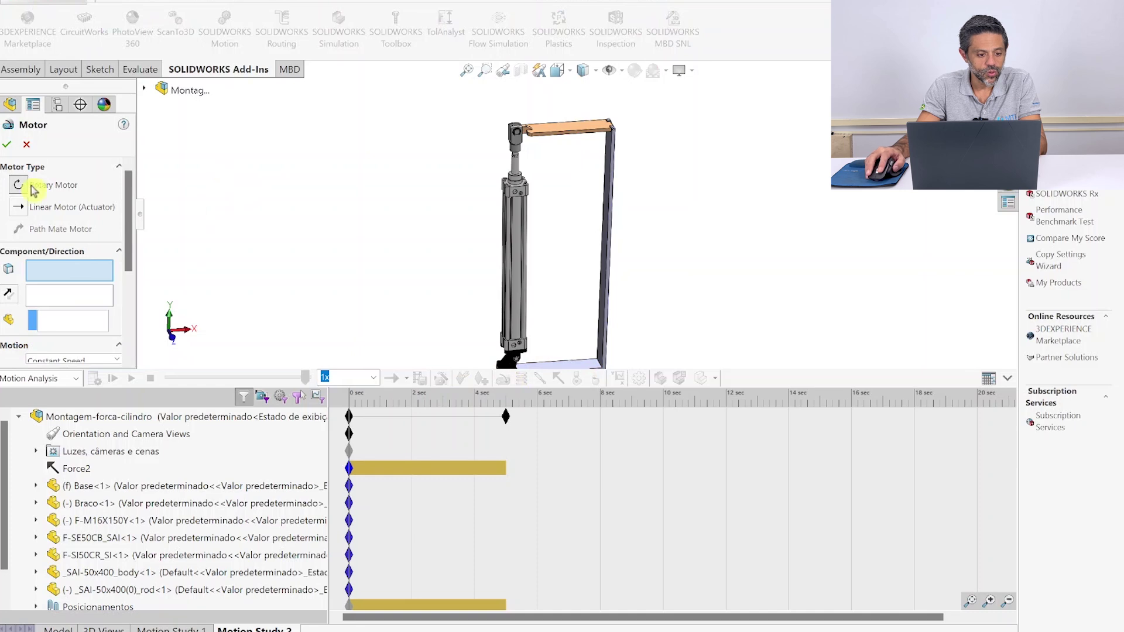
{"action": "left_click", "coordinate": [19, 211]}
{"action": "scroll", "coordinate": [556, 161], "scroll_direction": "down", "scroll_amount": 5}
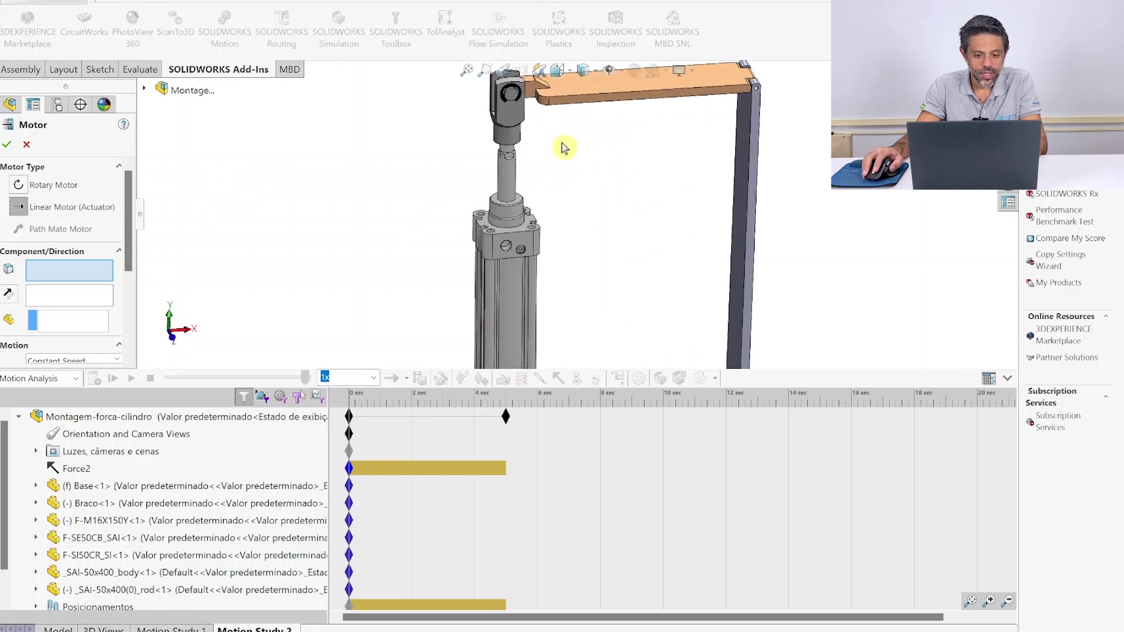
{"action": "left_click", "coordinate": [508, 187]}
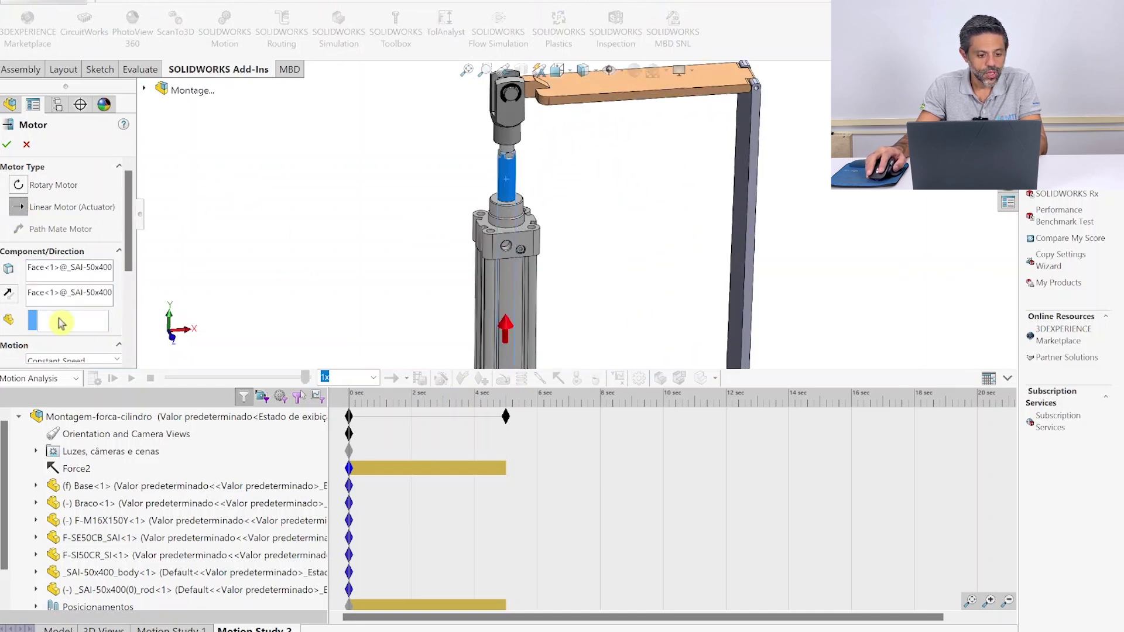
{"action": "scroll", "coordinate": [537, 199], "scroll_direction": "down", "scroll_amount": 4}
{"action": "left_click", "coordinate": [484, 230]}
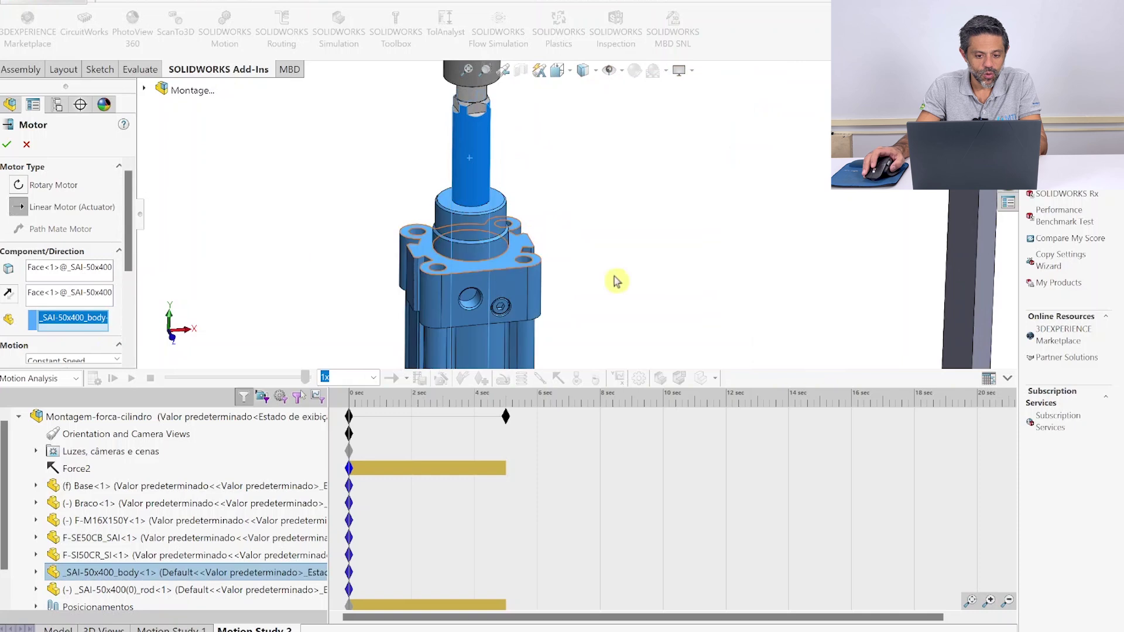
Step: Give the linear motor a Distance motion starting at 0 s and lasting 5 s, and accept the motor
{"action": "scroll", "coordinate": [627, 266], "scroll_direction": "up", "scroll_amount": 6}
{"action": "left_click_drag", "start_coordinate": [129, 262], "coordinate": [130, 297]}
{"action": "left_click", "coordinate": [103, 286]}
{"action": "left_click", "coordinate": [60, 305]}
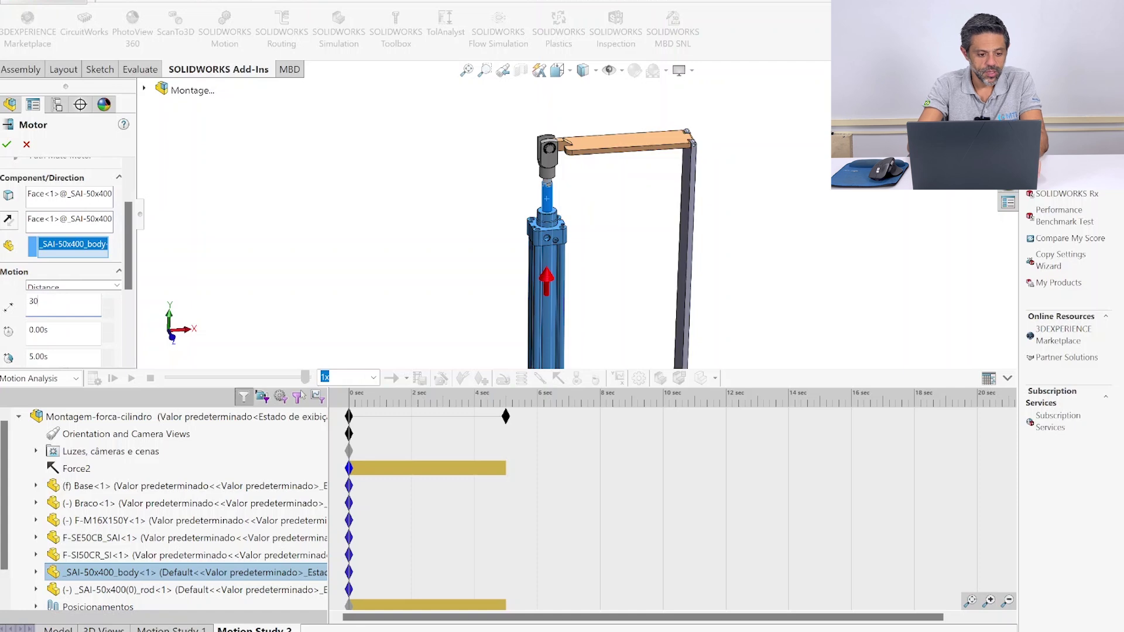
{"action": "key", "text": "Tab"}
{"action": "left_click", "coordinate": [10, 147]}
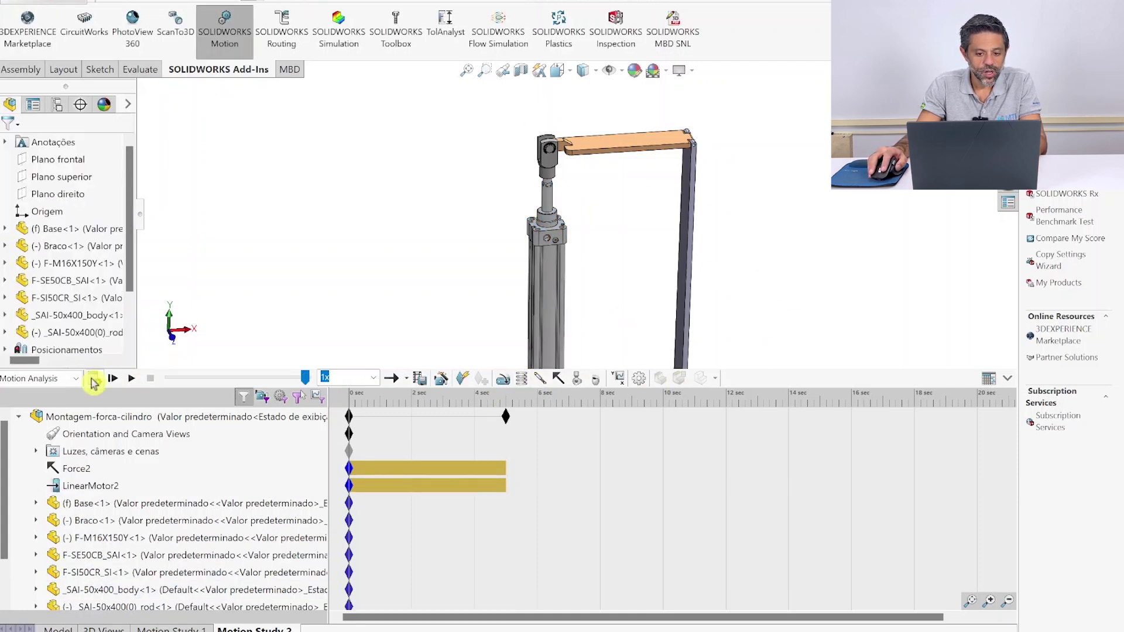
Step: Calculate the motion study and check the arm's raised position
{"action": "left_click", "coordinate": [94, 382]}
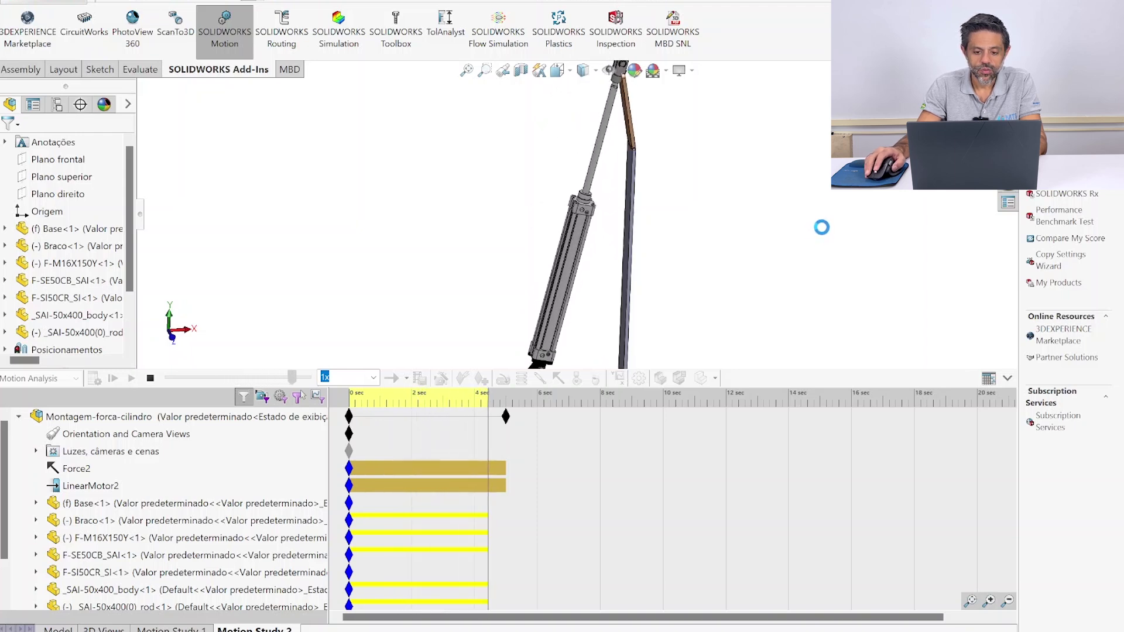
{"action": "scroll", "coordinate": [618, 114], "scroll_direction": "down", "scroll_amount": 1}
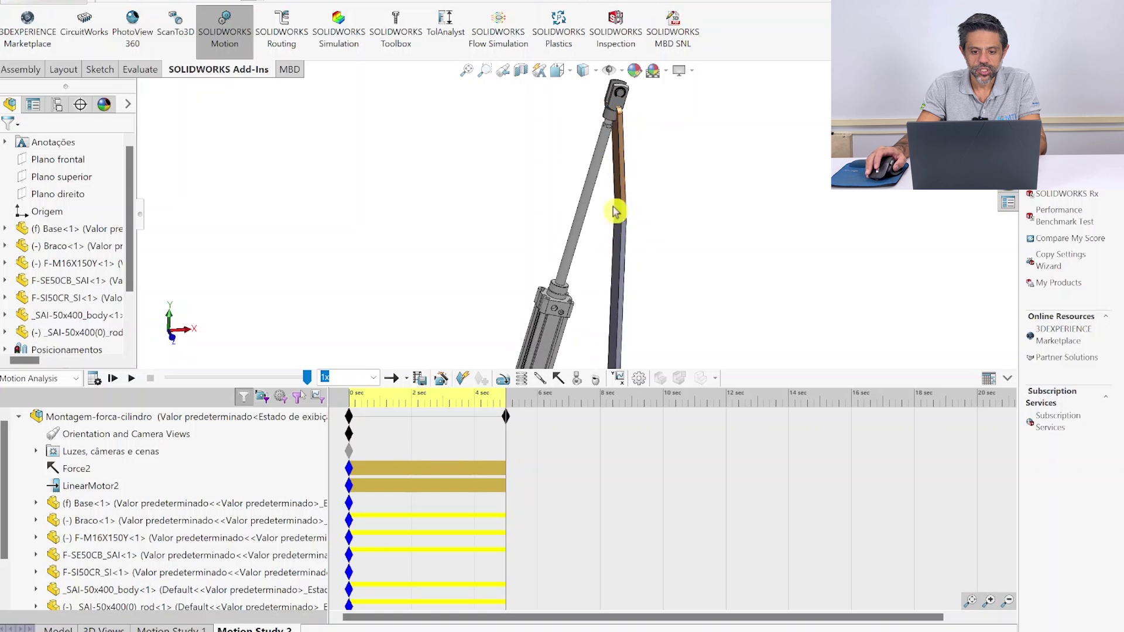
{"action": "scroll", "coordinate": [615, 215], "scroll_direction": "up", "scroll_amount": 1}
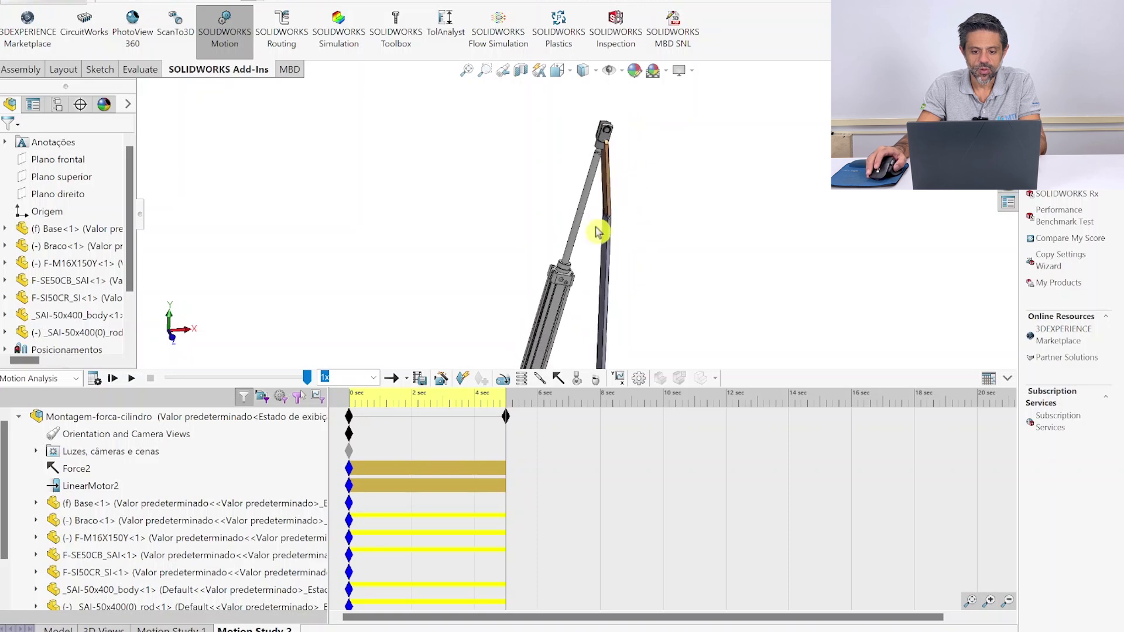
Step: Set up a new results plot of the linear motor's force magnitude
{"action": "left_click", "coordinate": [619, 379]}
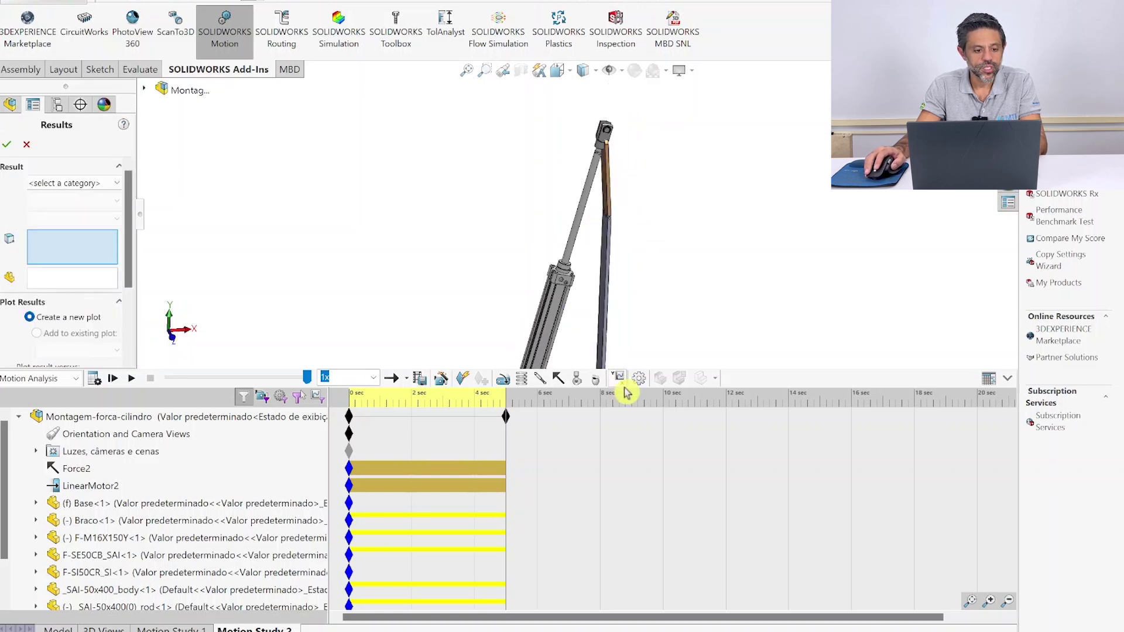
{"action": "left_click", "coordinate": [100, 184]}
{"action": "left_click", "coordinate": [88, 220]}
{"action": "left_click", "coordinate": [94, 203]}
{"action": "left_click", "coordinate": [70, 232]}
{"action": "left_click", "coordinate": [73, 220]}
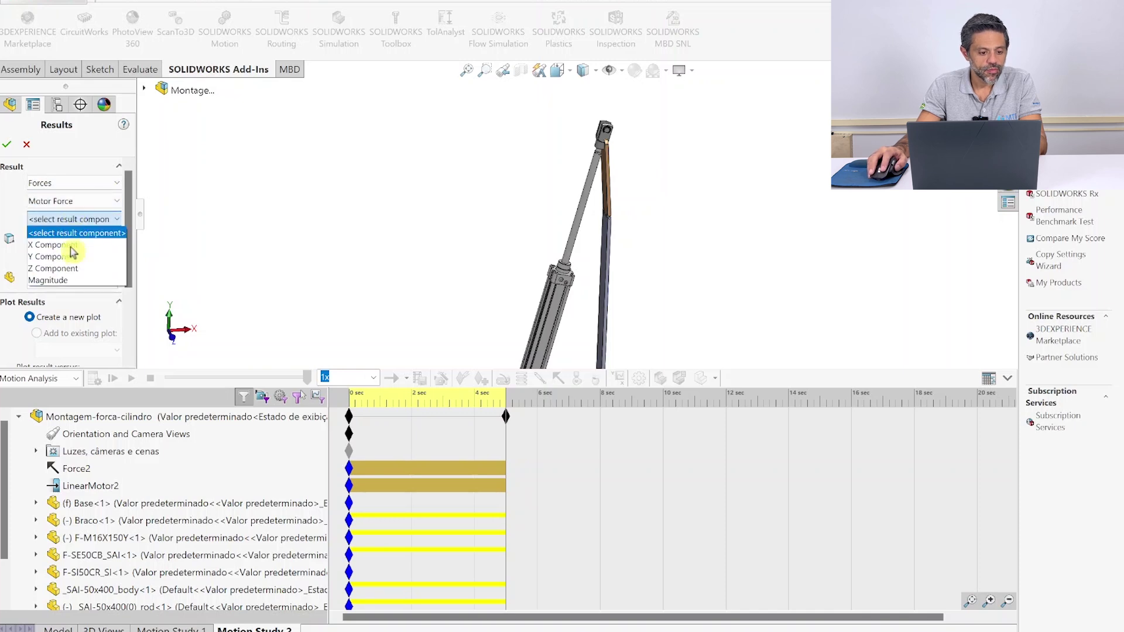
{"action": "left_click", "coordinate": [64, 280]}
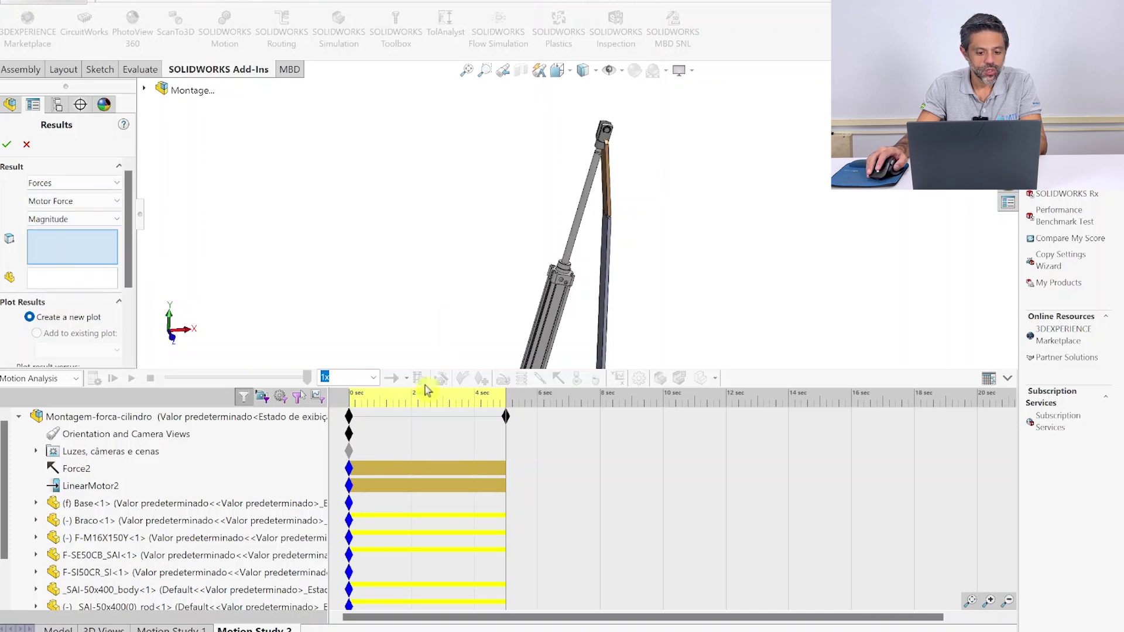
{"action": "left_click", "coordinate": [88, 486]}
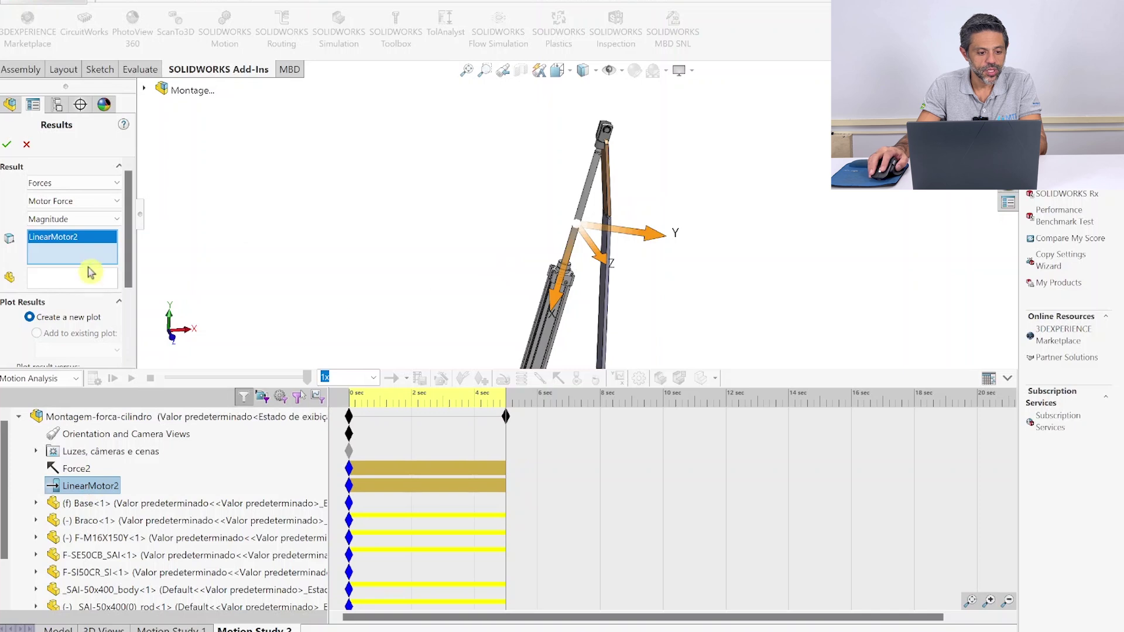
Step: Enlarge the motor force plot and place it beside the cylinder and arm so both can be seen
{"action": "left_click_drag", "start_coordinate": [881, 244], "coordinate": [779, 178]}
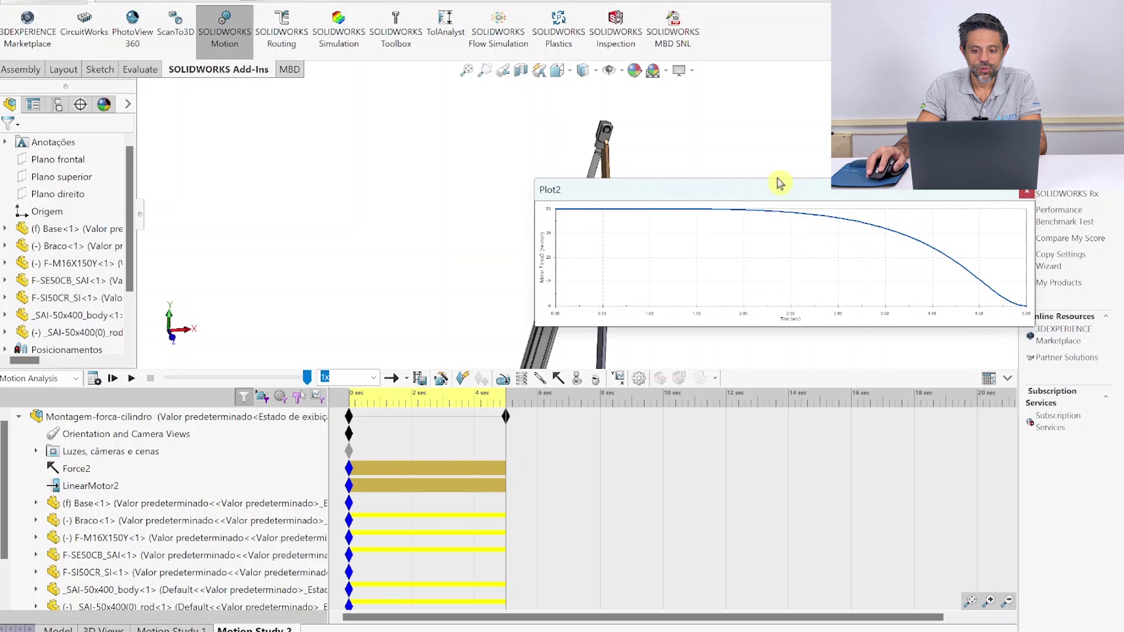
{"action": "left_click_drag", "start_coordinate": [777, 178], "coordinate": [777, 120]}
{"action": "left_click_drag", "start_coordinate": [710, 143], "coordinate": [820, 156]}
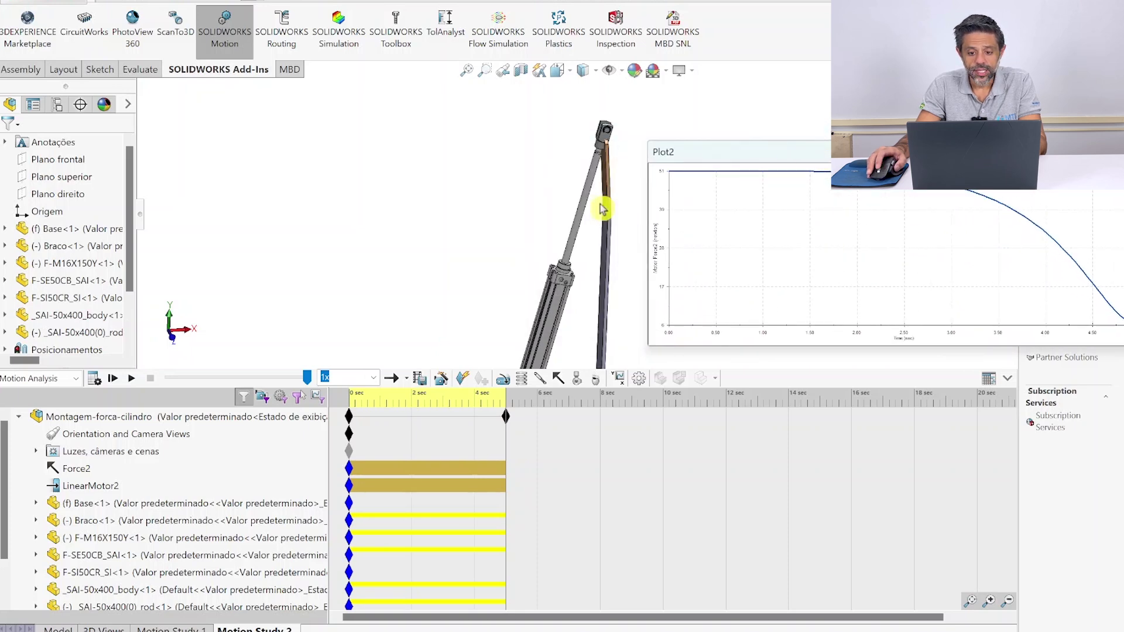
{"action": "scroll", "coordinate": [602, 234], "scroll_direction": "down", "scroll_amount": 4}
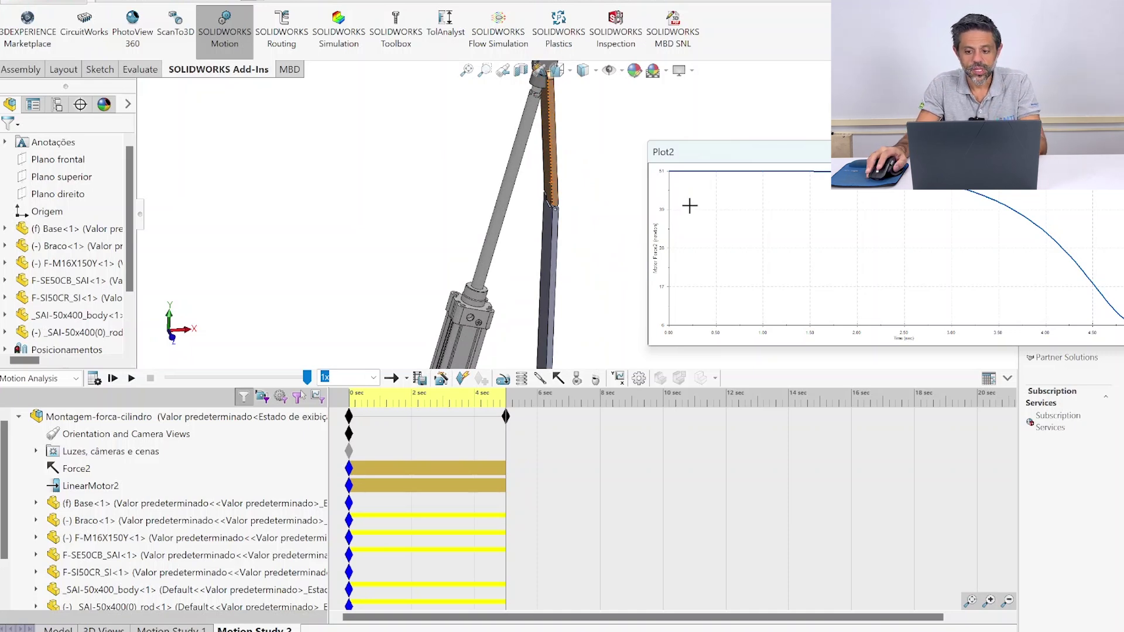
Step: Move through the motor force plot's timeline to compare the force curve with the arm's changing angle
{"action": "left_click", "coordinate": [683, 173]}
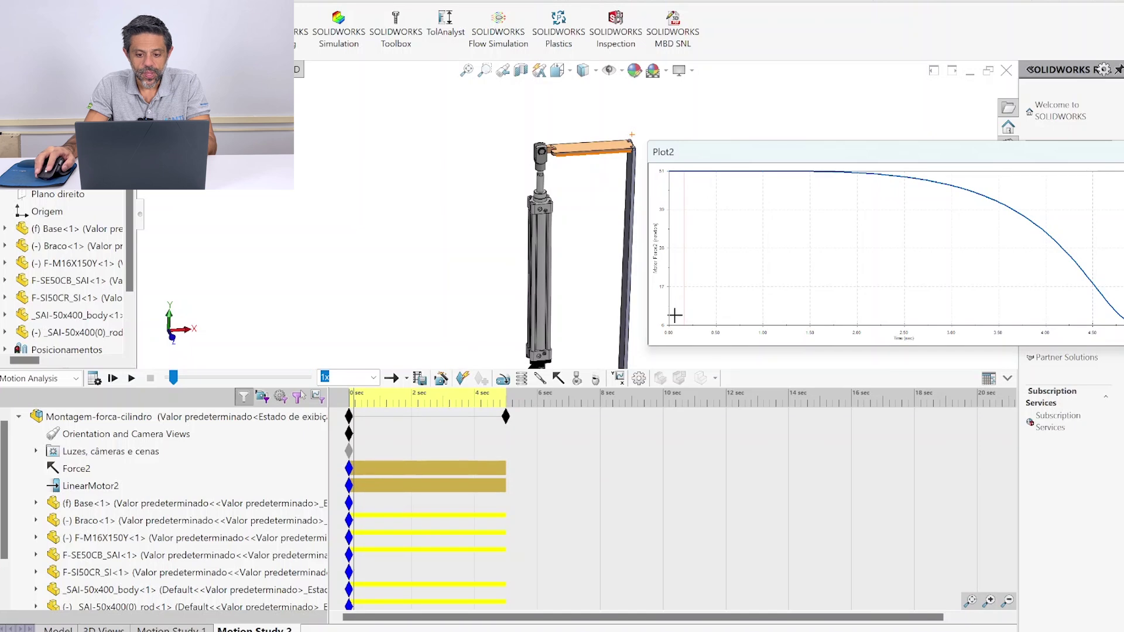
{"action": "mouse_move", "coordinate": [679, 173]}
{"action": "left_mouse_down"}
{"action": "mouse_move", "coordinate": [967, 175]}
{"action": "mouse_move", "coordinate": [1042, 212]}
{"action": "left_mouse_up"}
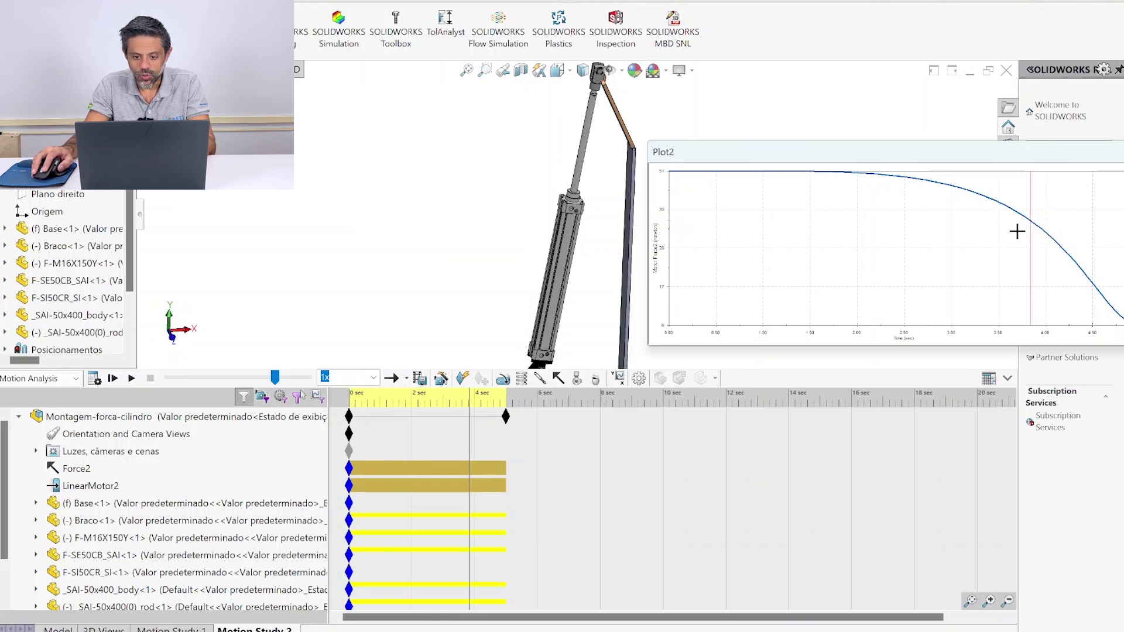
{"action": "mouse_move", "coordinate": [1054, 261]}
{"action": "left_mouse_down"}
{"action": "mouse_move", "coordinate": [1115, 300]}
{"action": "mouse_move", "coordinate": [1041, 244]}
{"action": "mouse_move", "coordinate": [956, 205]}
{"action": "left_mouse_up"}
{"action": "left_click_drag", "start_coordinate": [883, 150], "coordinate": [891, 156]}
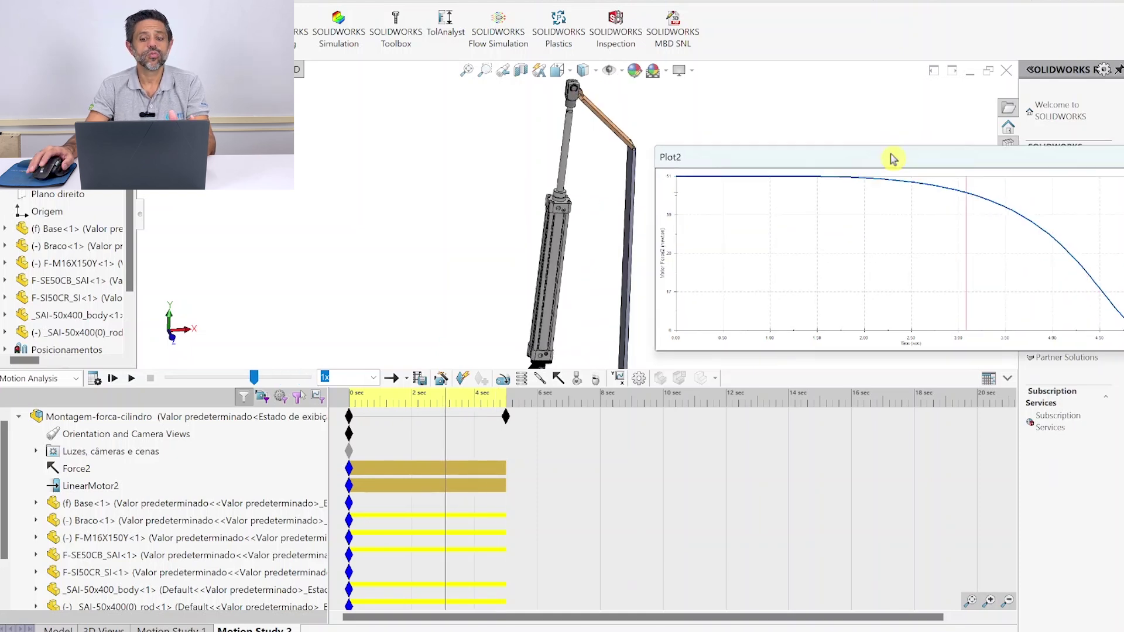
{"action": "left_click_drag", "start_coordinate": [702, 164], "coordinate": [717, 165]}
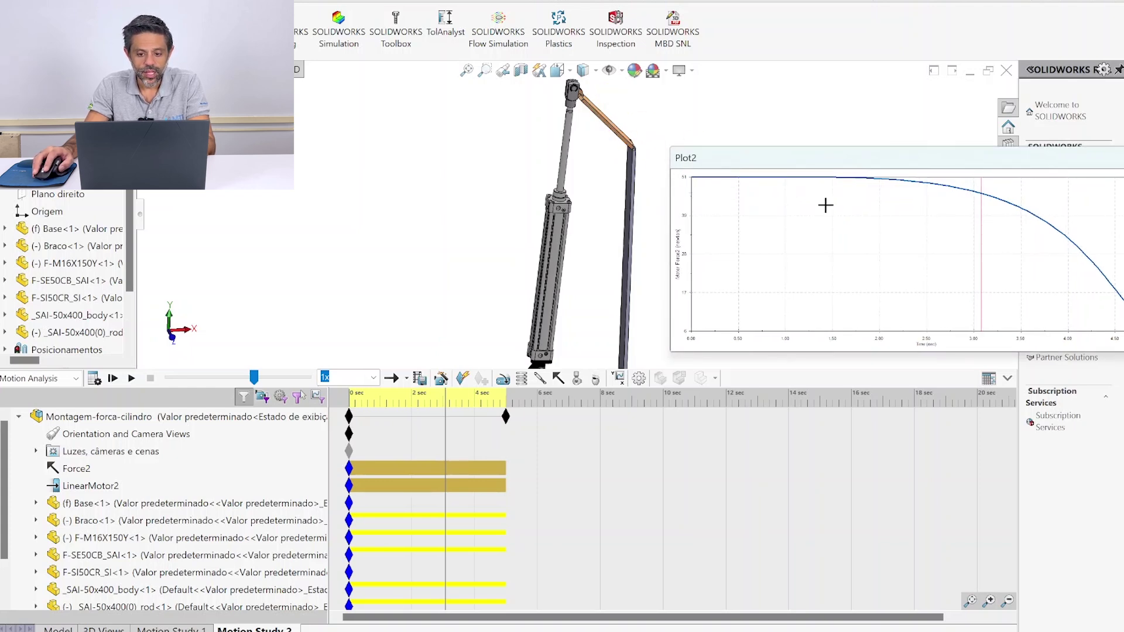
Step: Compare the motor force at the horizontal start position with several partly raised arm positions on the plot
{"action": "left_click", "coordinate": [728, 182]}
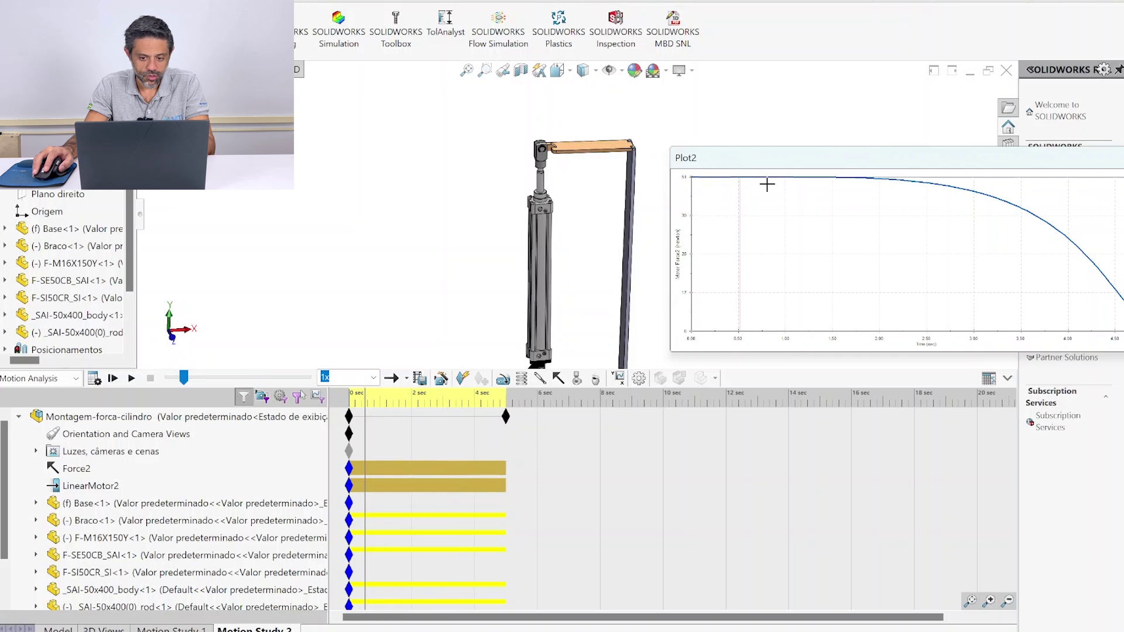
{"action": "left_click", "coordinate": [814, 179]}
{"action": "left_click", "coordinate": [709, 182]}
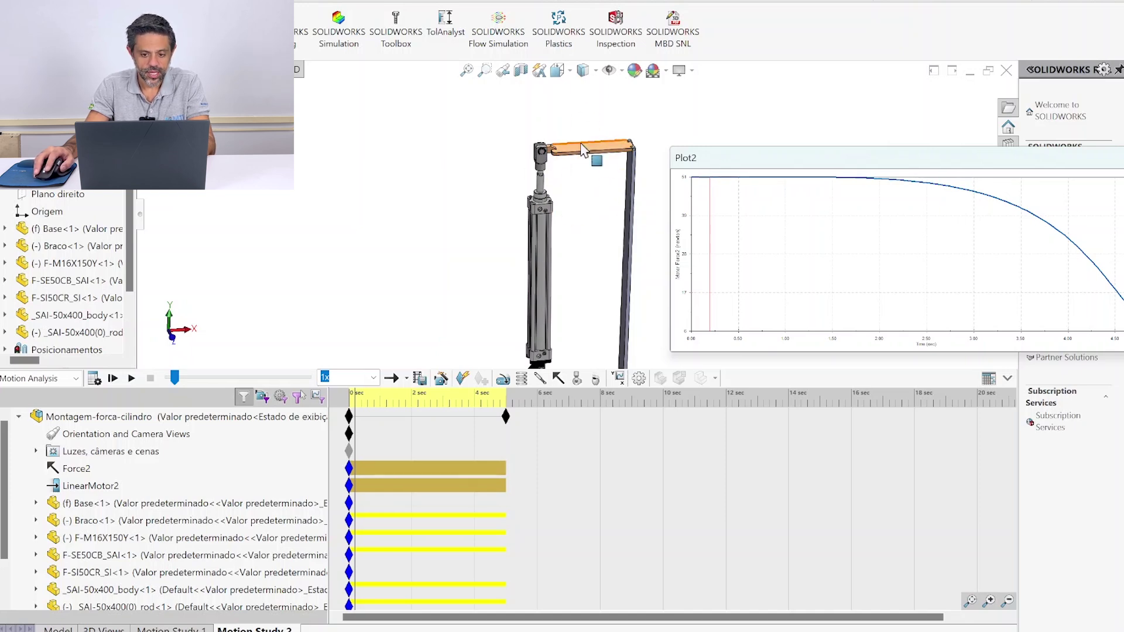
{"action": "left_click", "coordinate": [879, 179]}
{"action": "left_click", "coordinate": [1011, 190]}
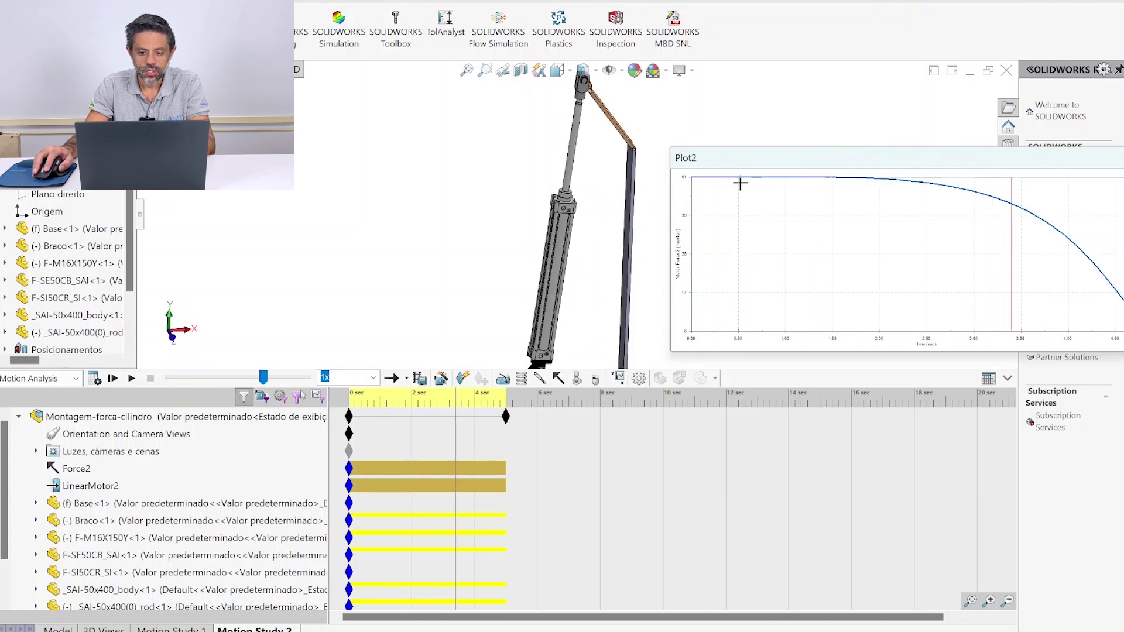
{"action": "left_click", "coordinate": [718, 184]}
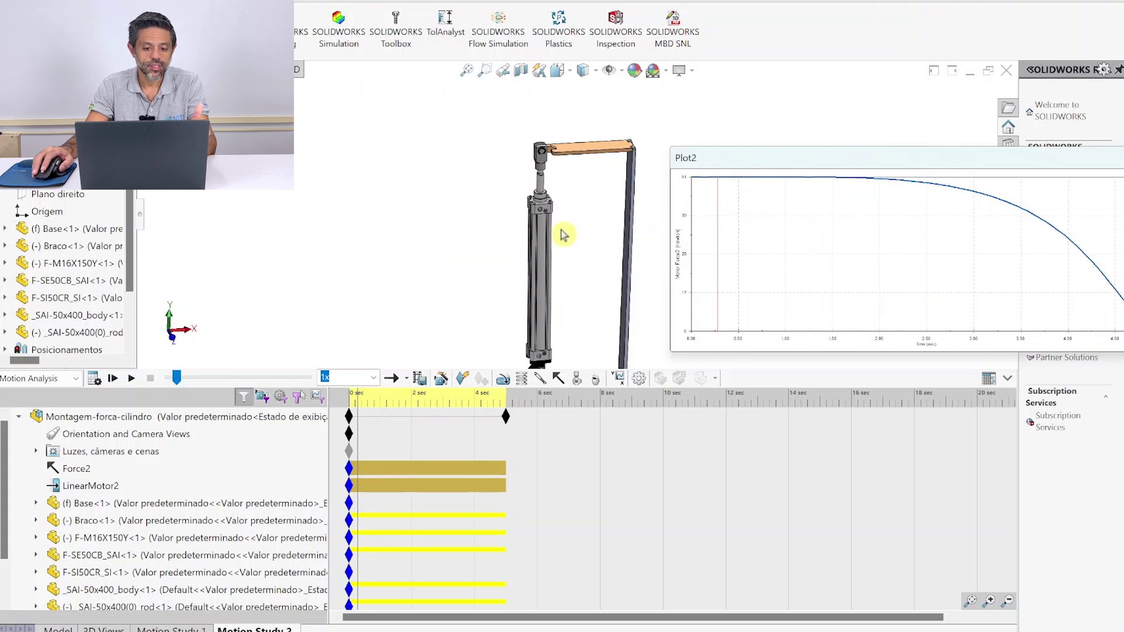
Step: Switch to the Master Tecnologia Industrial web page and enlarge its pneumatic cylinder force table in kgf
{"action": "scroll", "coordinate": [556, 246], "scroll_direction": "down", "scroll_amount": 4}
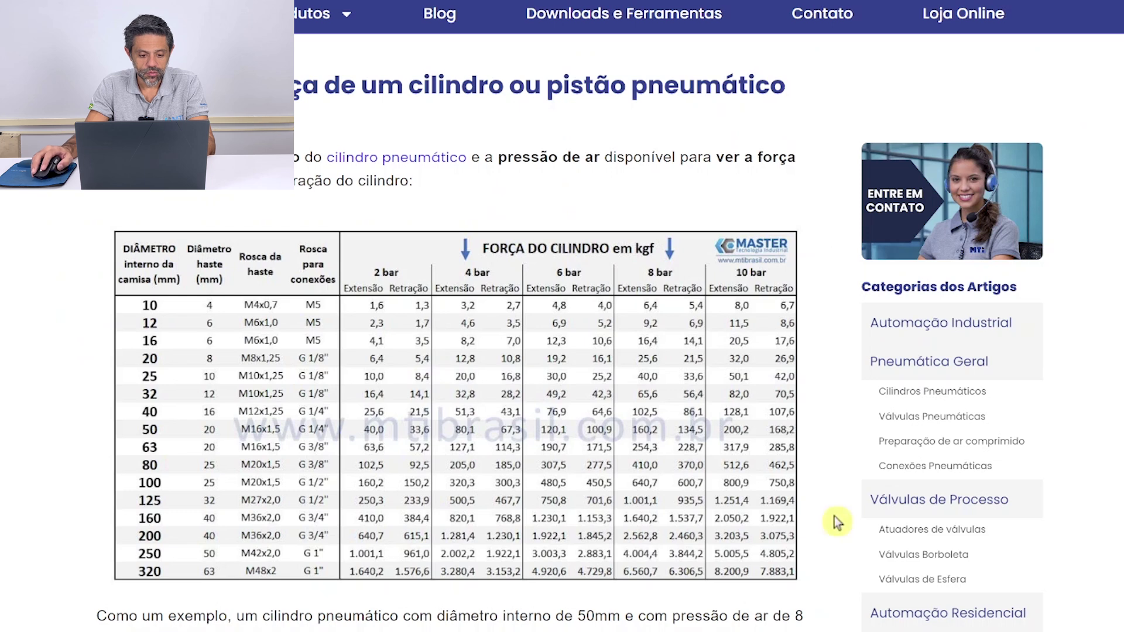
{"action": "left_click", "coordinate": [451, 419]}
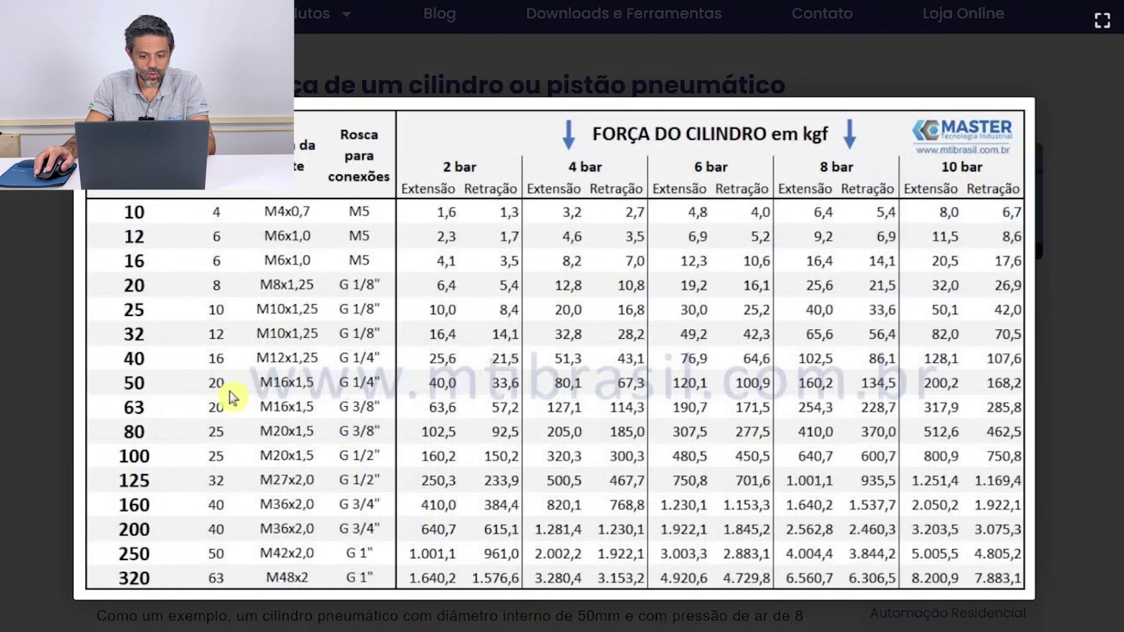